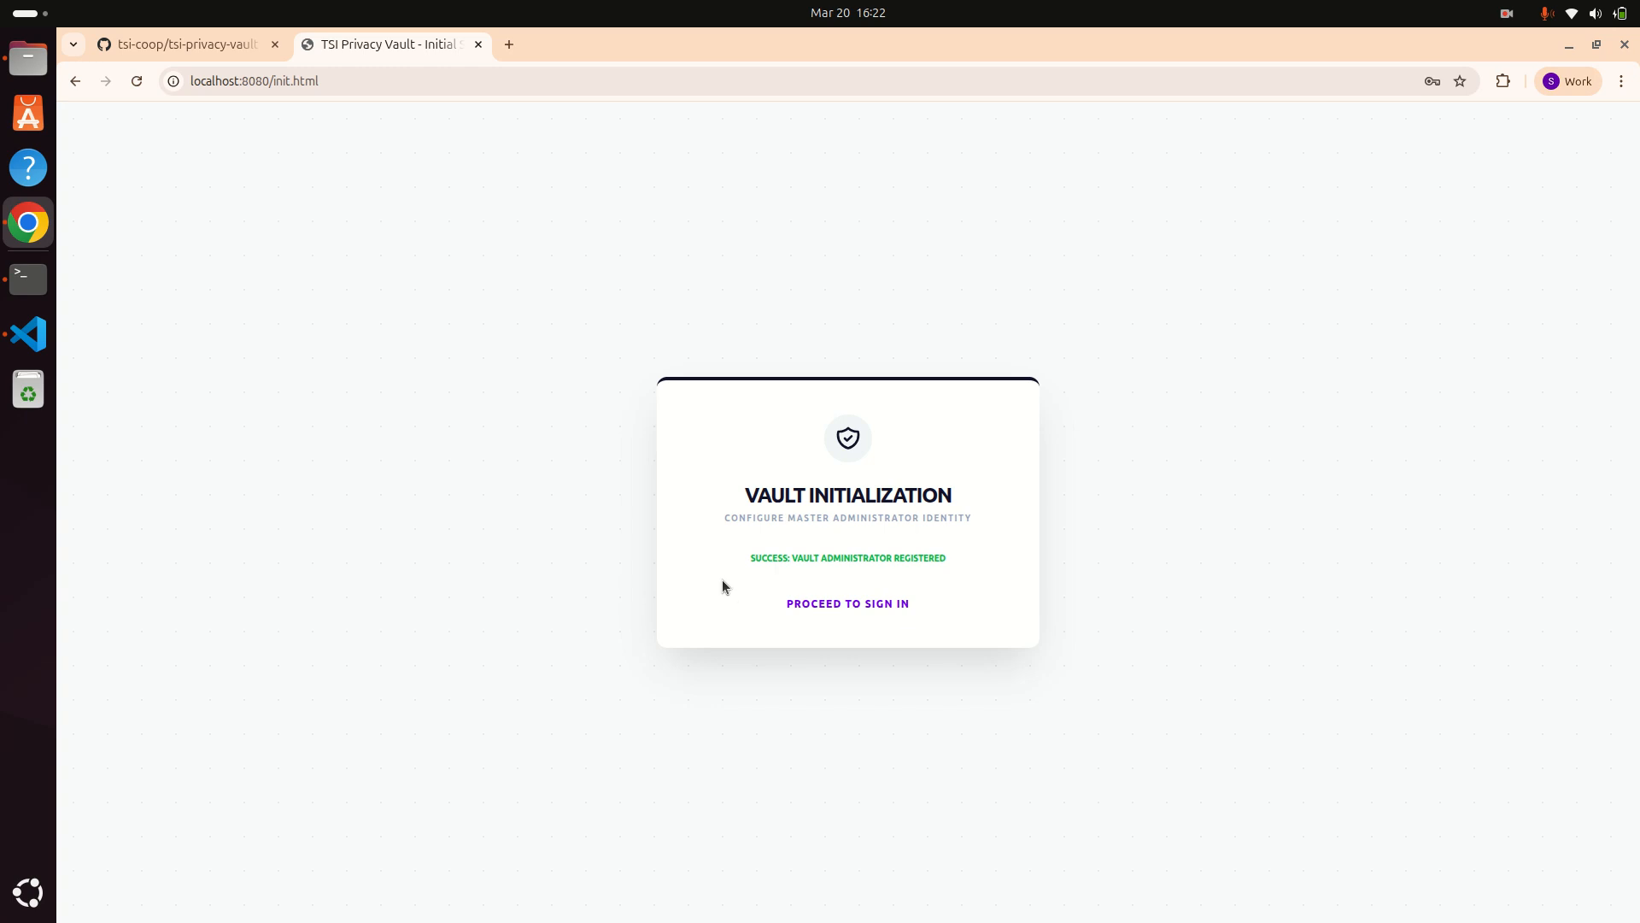
Step: Leave the 'Vault Administrator Registered' confirmation and go to the vault sign-in page
{"action": "left_click", "coordinate": [841, 612]}
Step: Sign in with the administrator email from autofill and the master password
{"action": "left_click", "coordinate": [808, 521]}
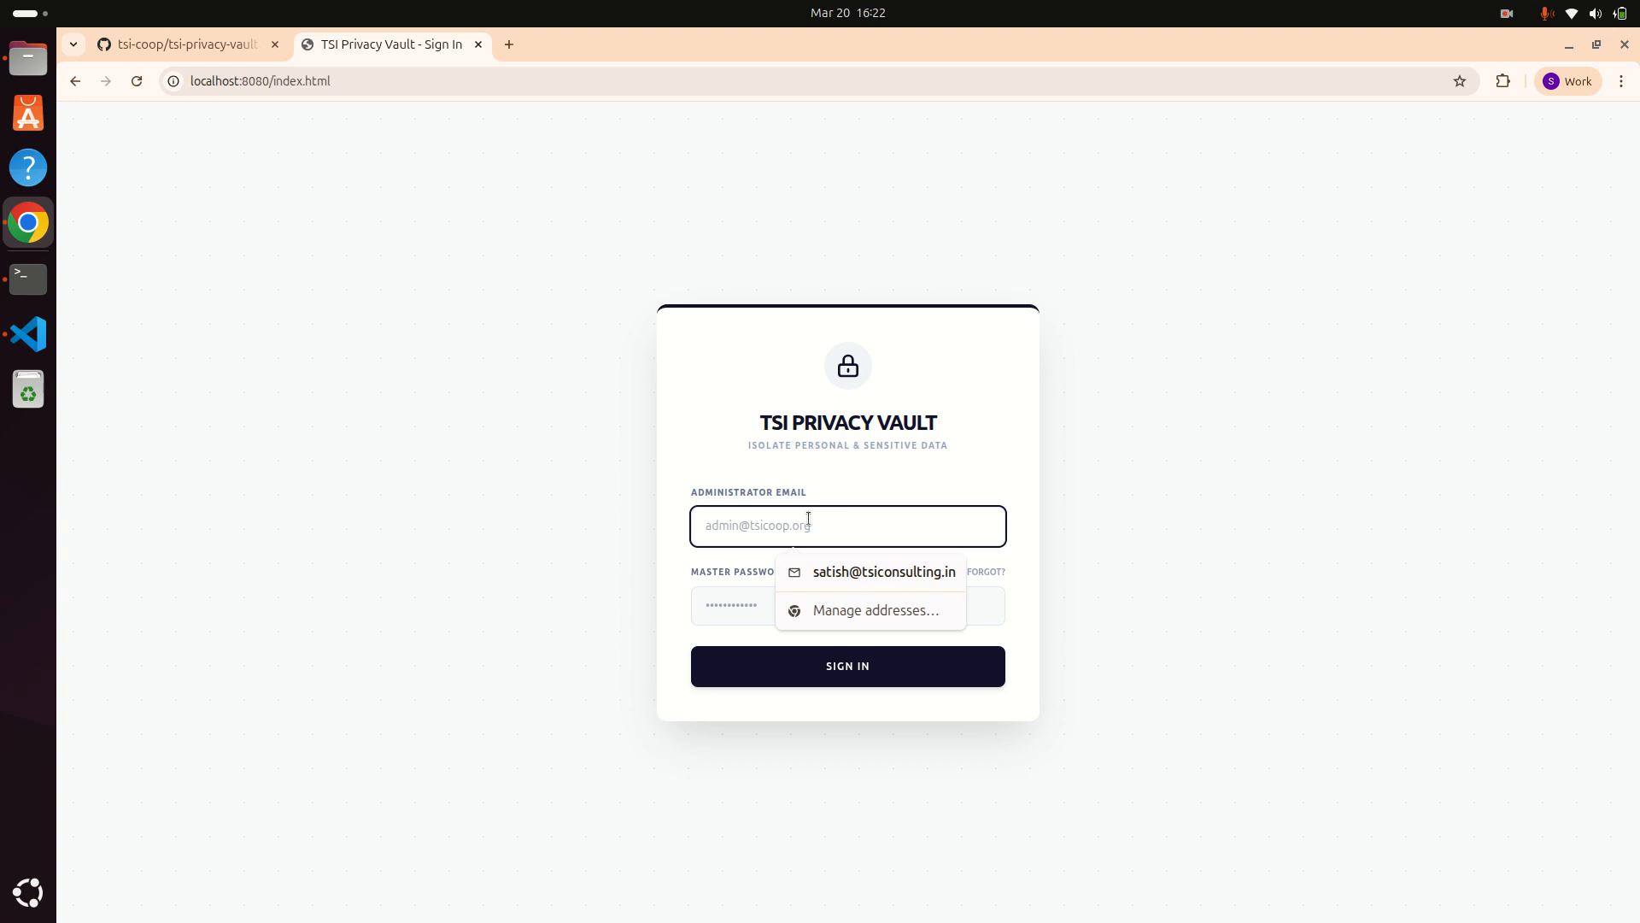
{"action": "left_click", "coordinate": [828, 584]}
{"action": "left_click", "coordinate": [800, 600]}
{"action": "type", "text": "•••••••"}
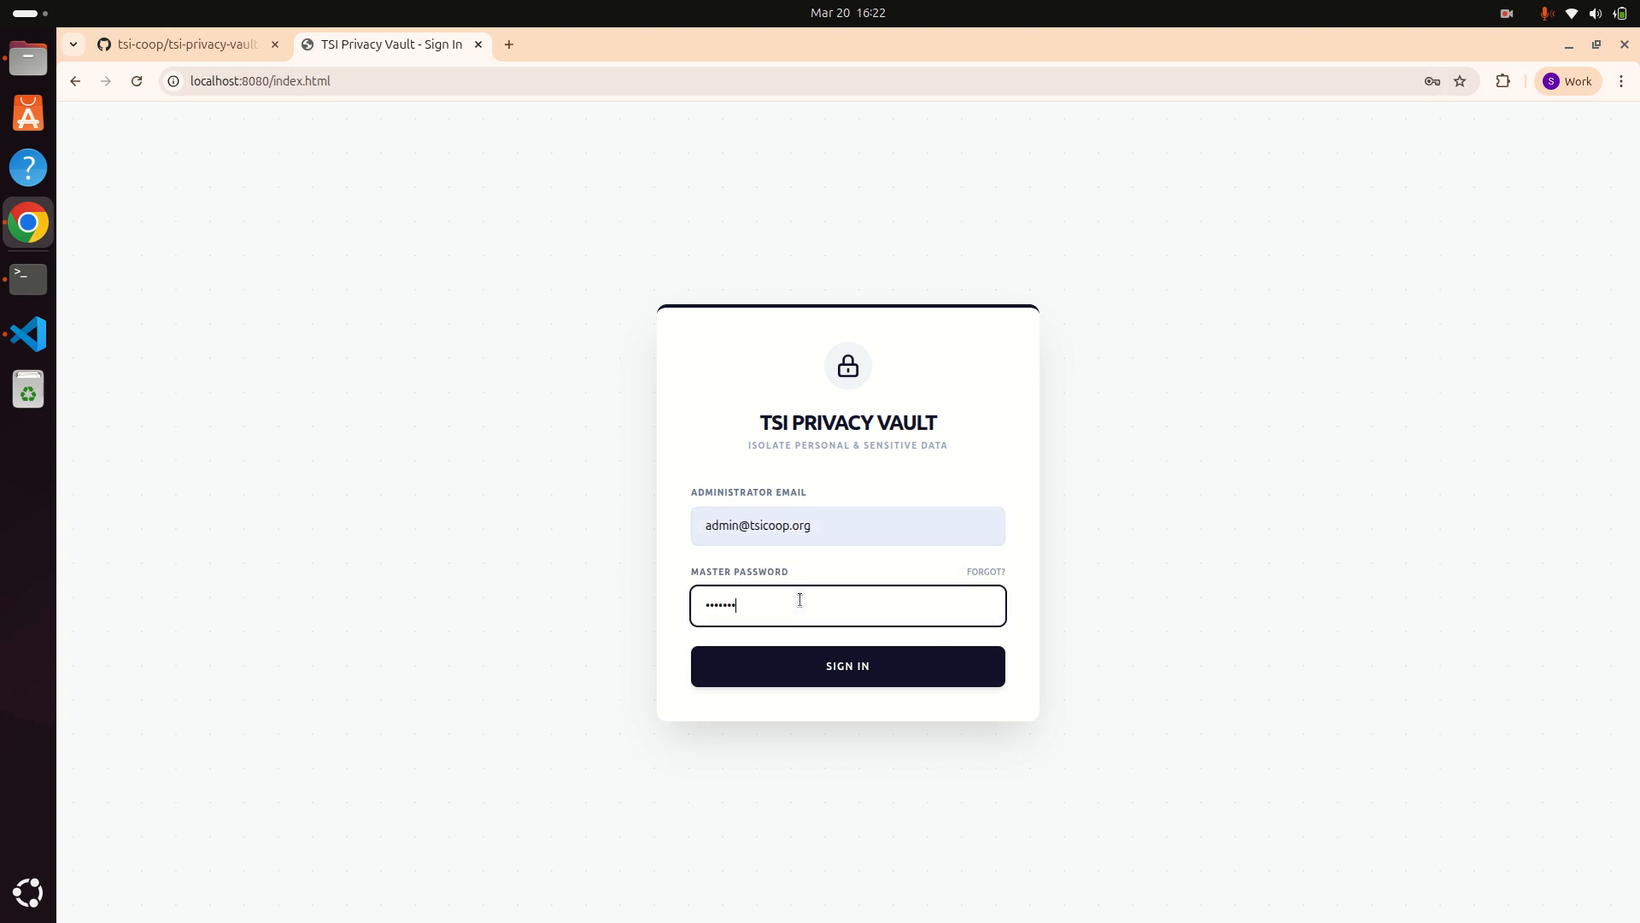
{"action": "type", "text": "•••••"}
{"action": "key", "text": "Return"}
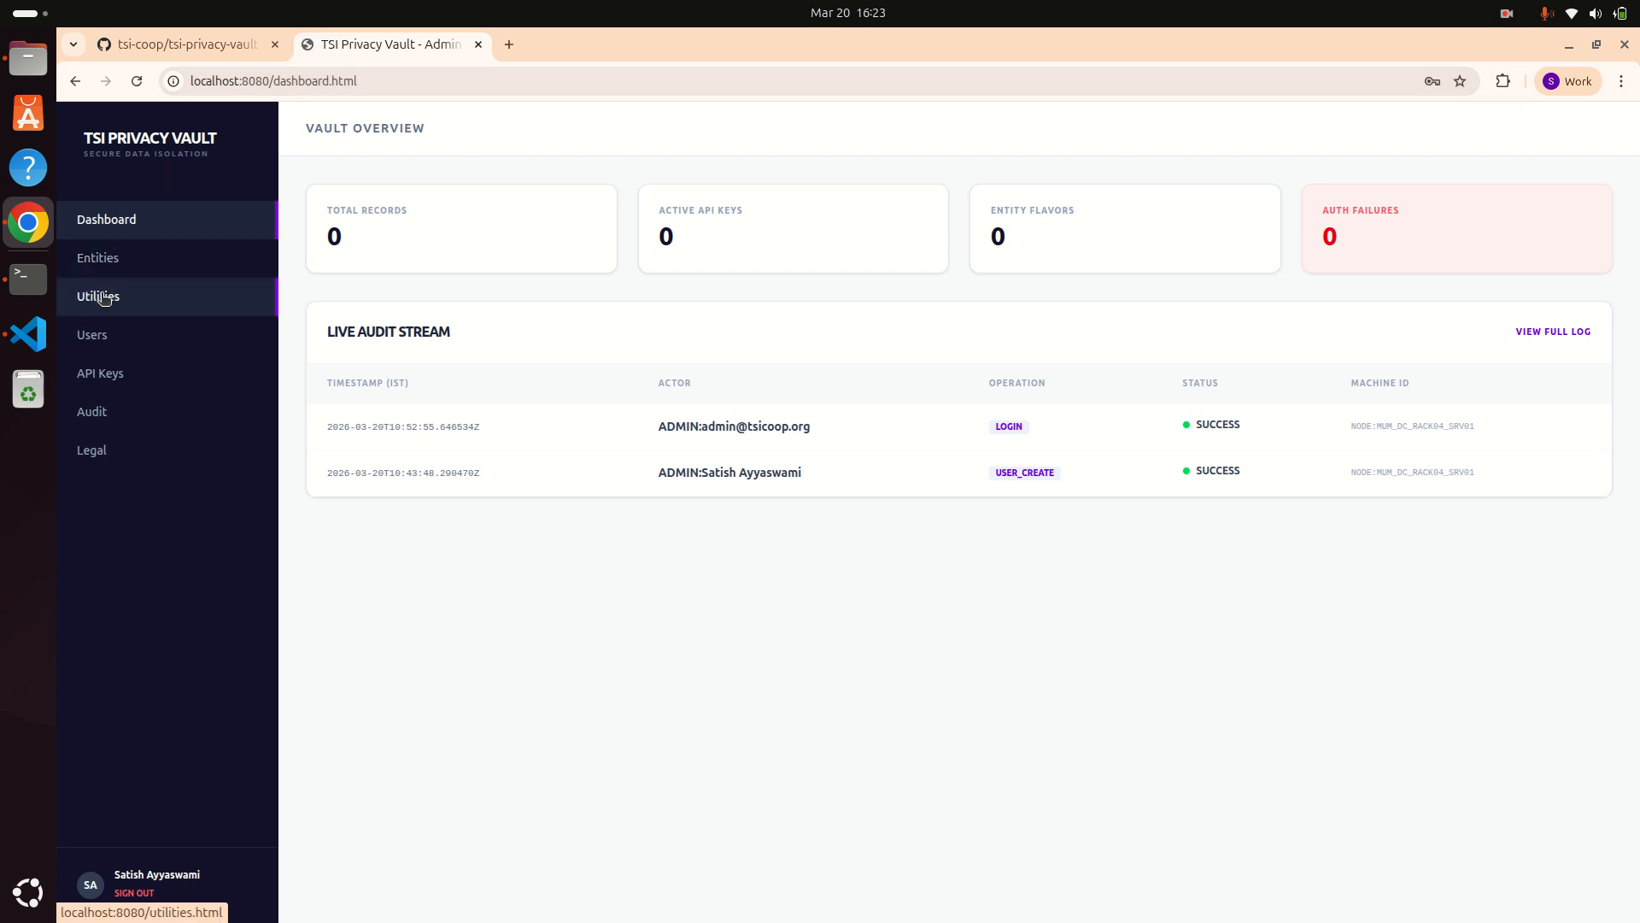
Step: From Users, generate a new administrator Master Recovery Key, copy it, and acknowledge it as saved
{"action": "left_click", "coordinate": [99, 346]}
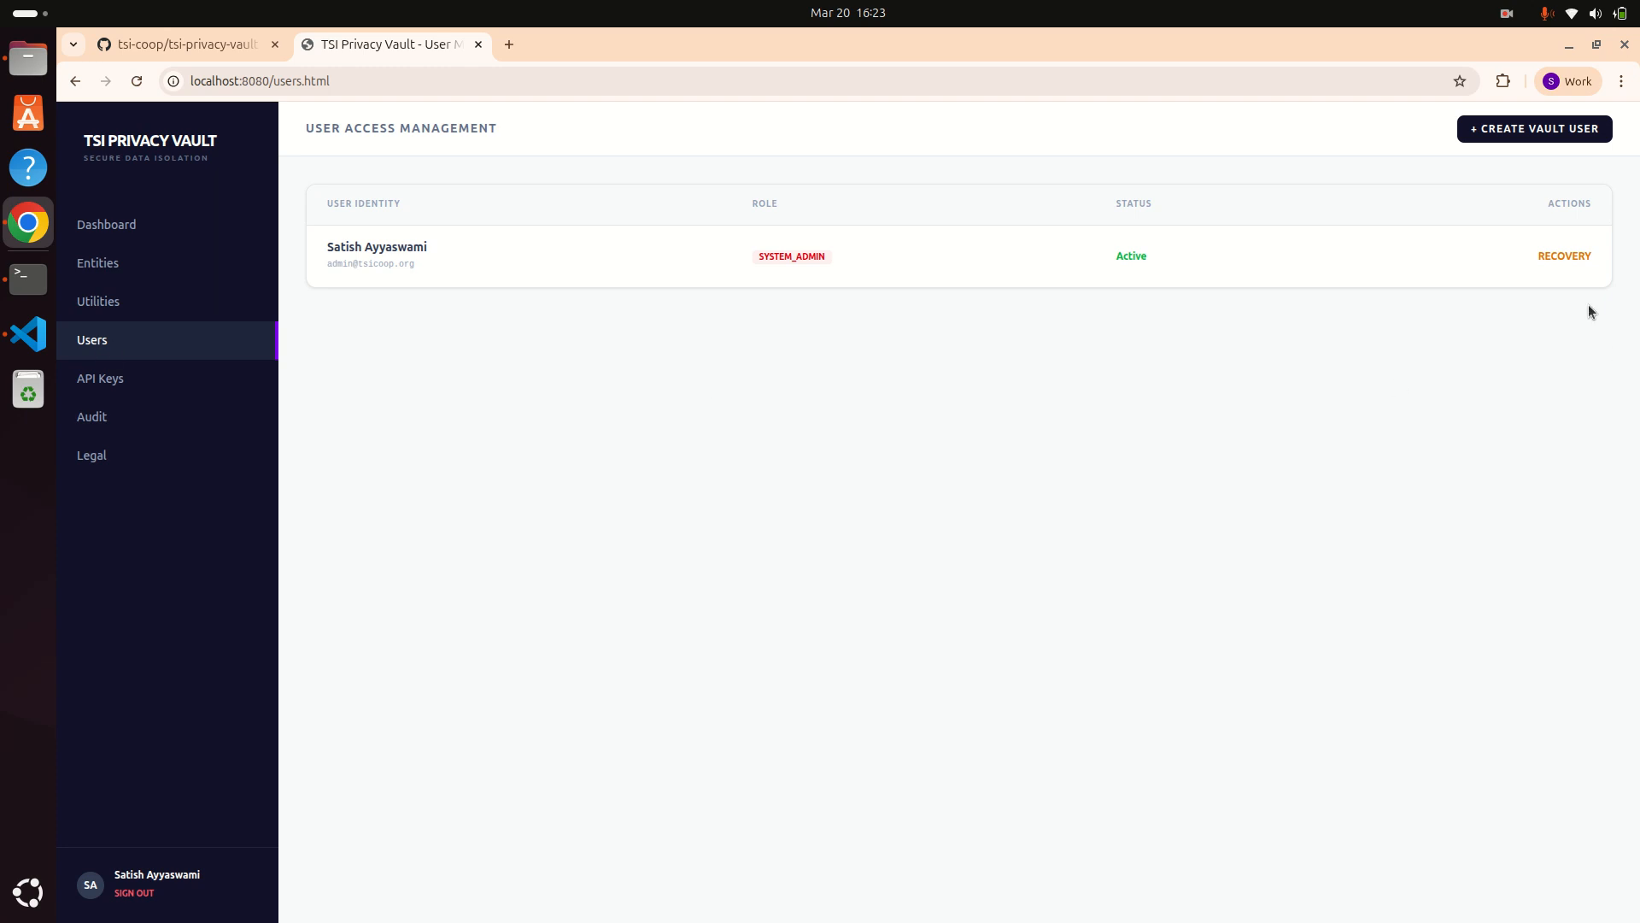
{"action": "left_click", "coordinate": [1566, 256]}
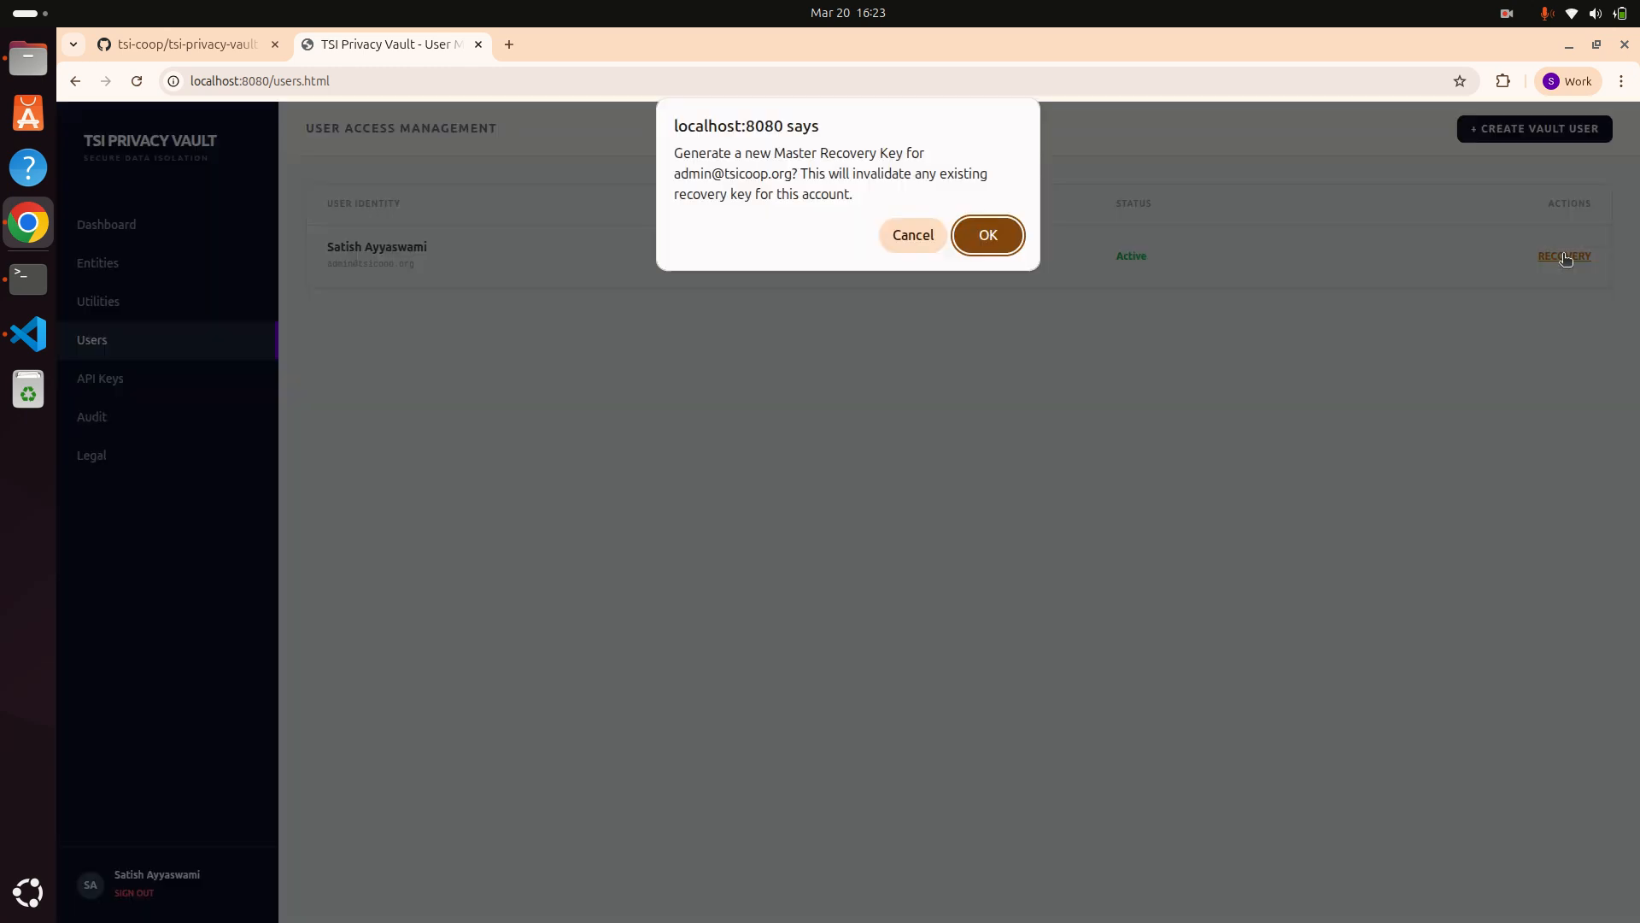
{"action": "left_click", "coordinate": [1005, 236]}
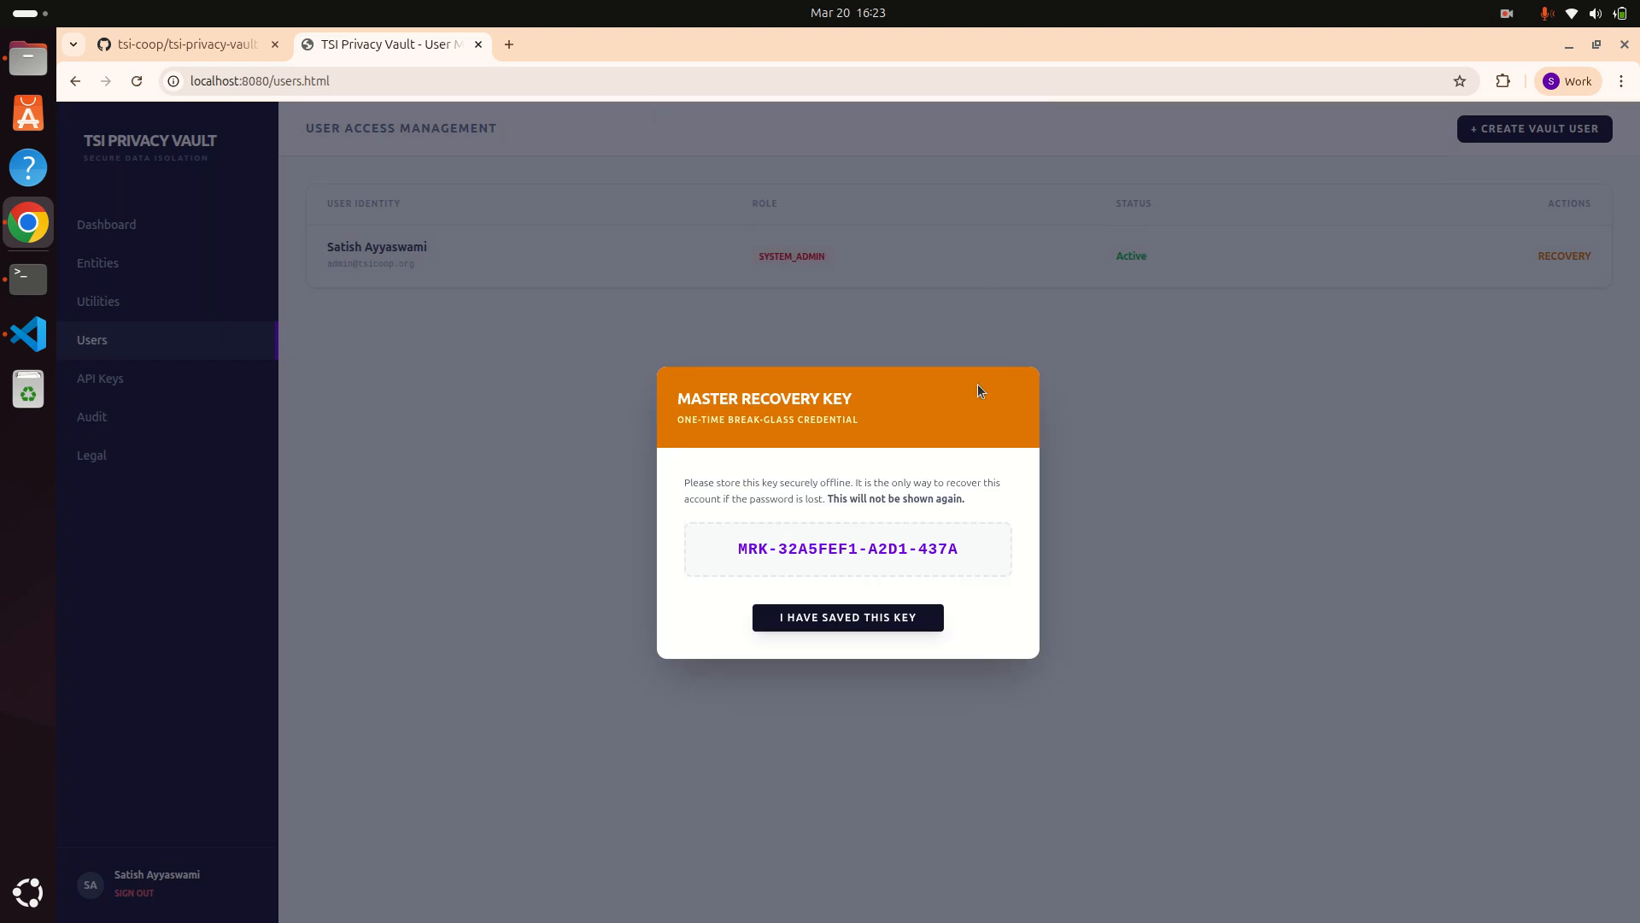
{"action": "left_click_drag", "start_coordinate": [975, 551], "coordinate": [716, 535]}
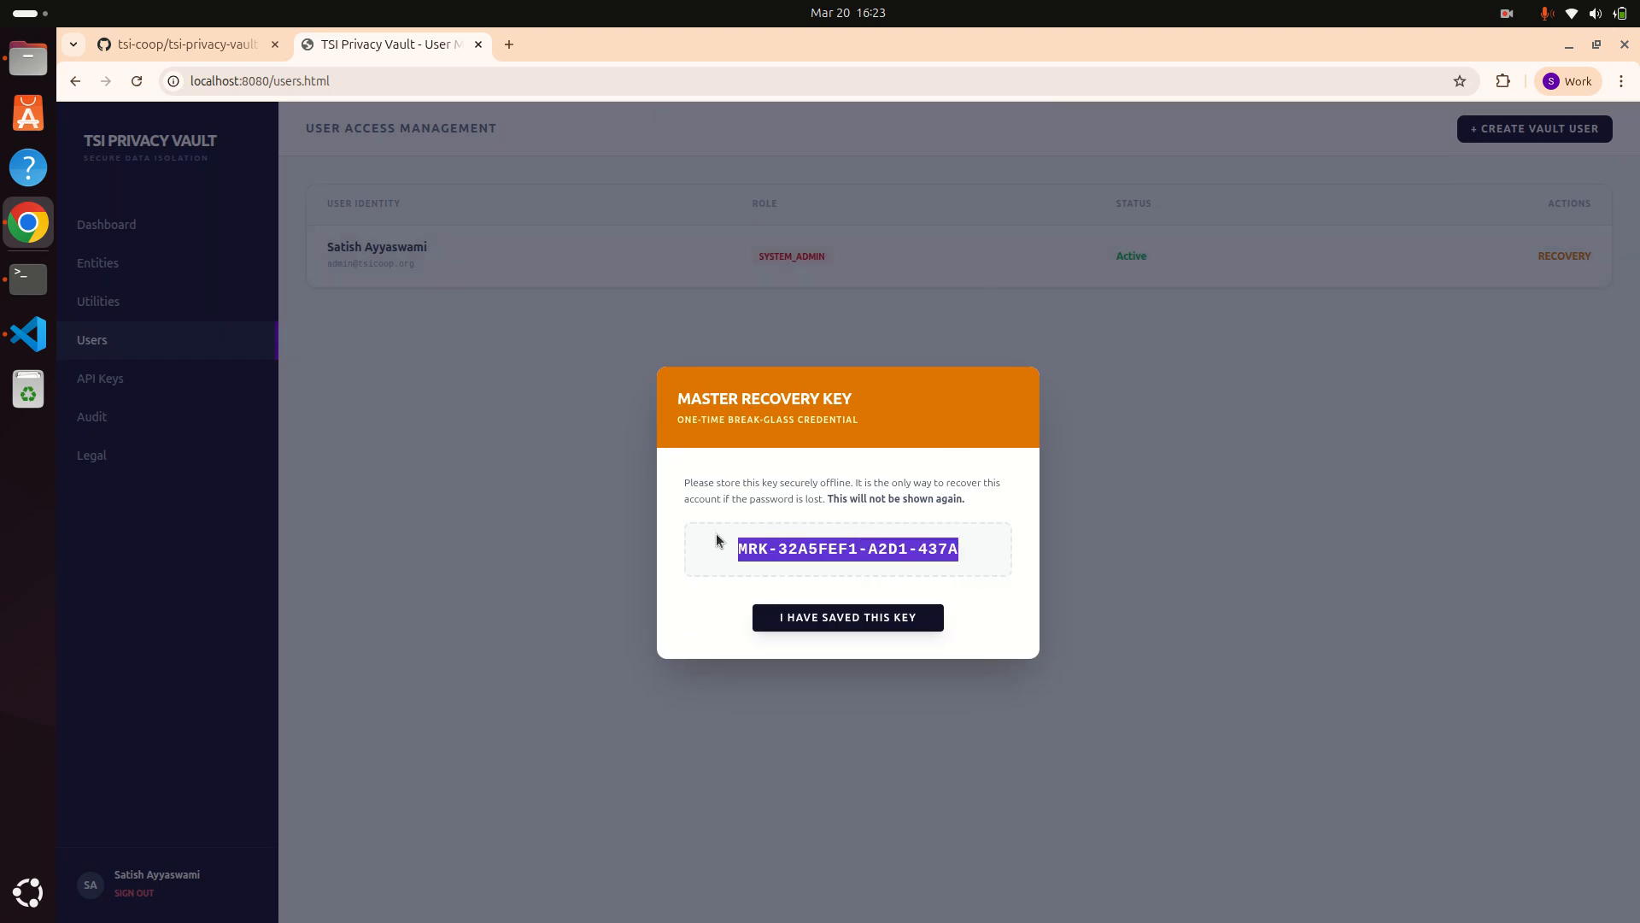
{"action": "left_click", "coordinate": [803, 616]}
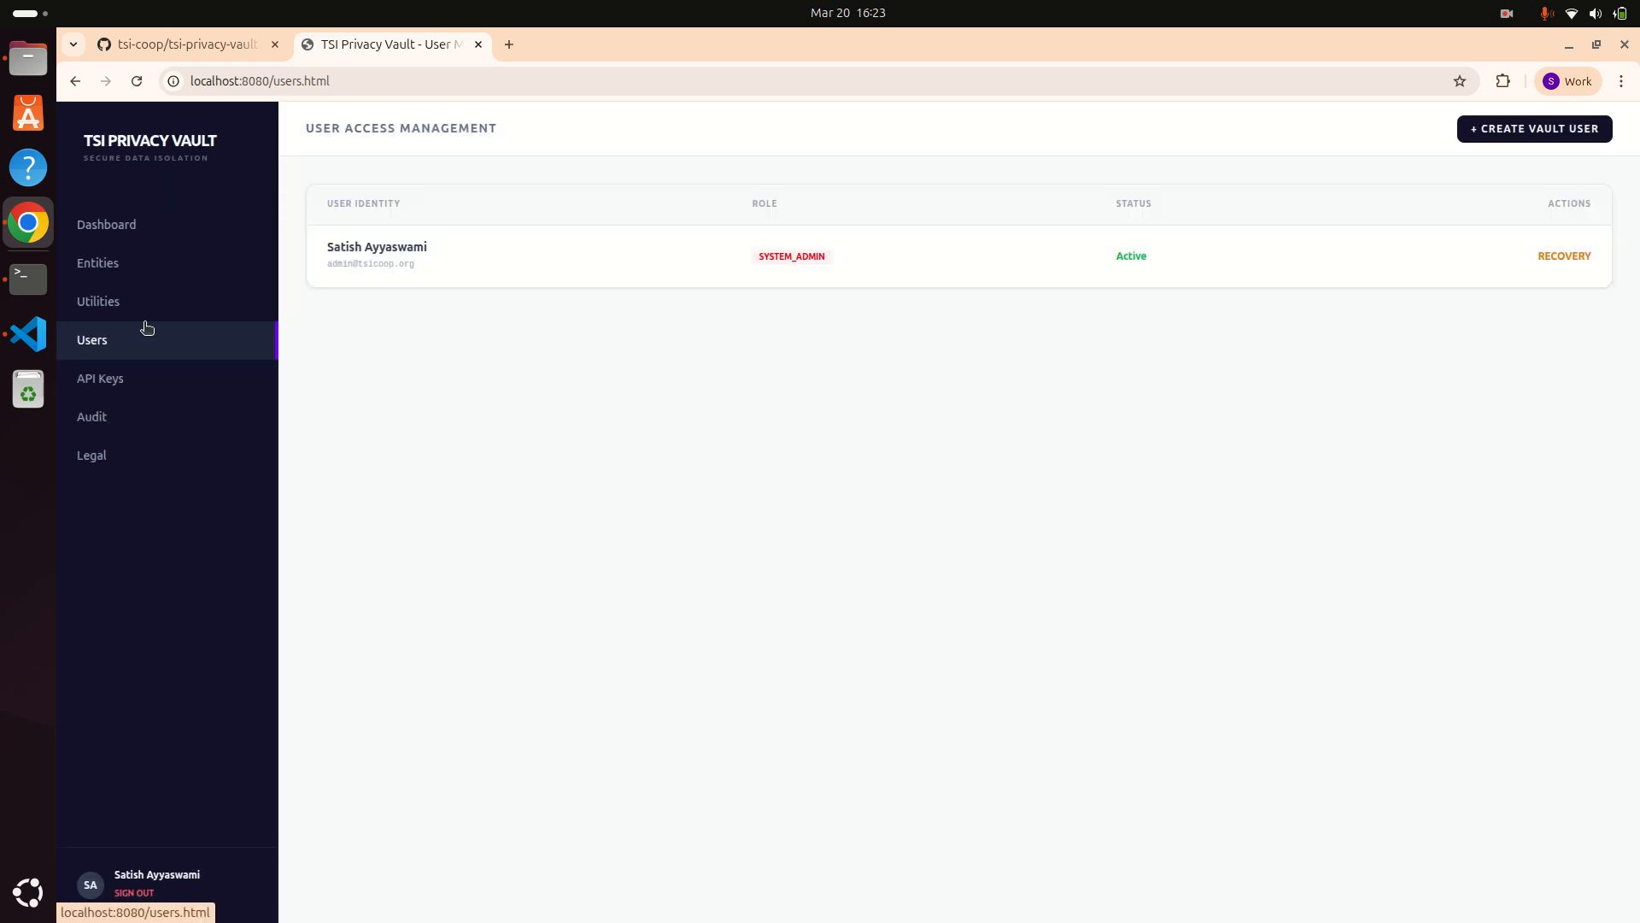
Step: Create the first entity with code VOTERID, display name VOTER ID, and ID flavor
{"action": "left_click", "coordinate": [97, 267]}
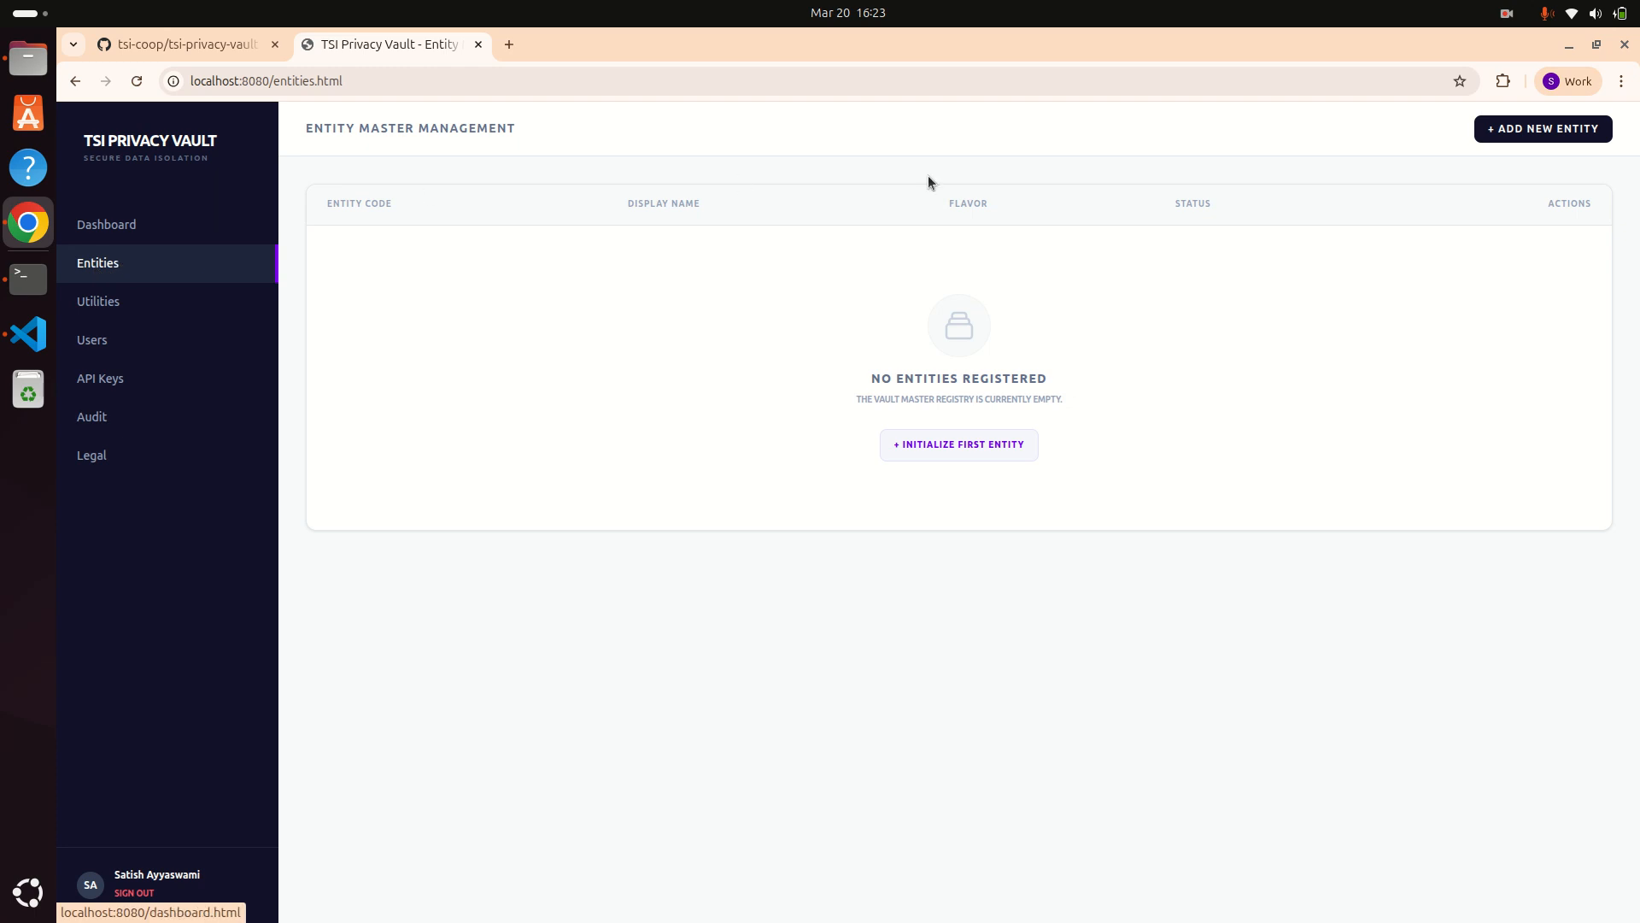
{"action": "left_click", "coordinate": [976, 449]}
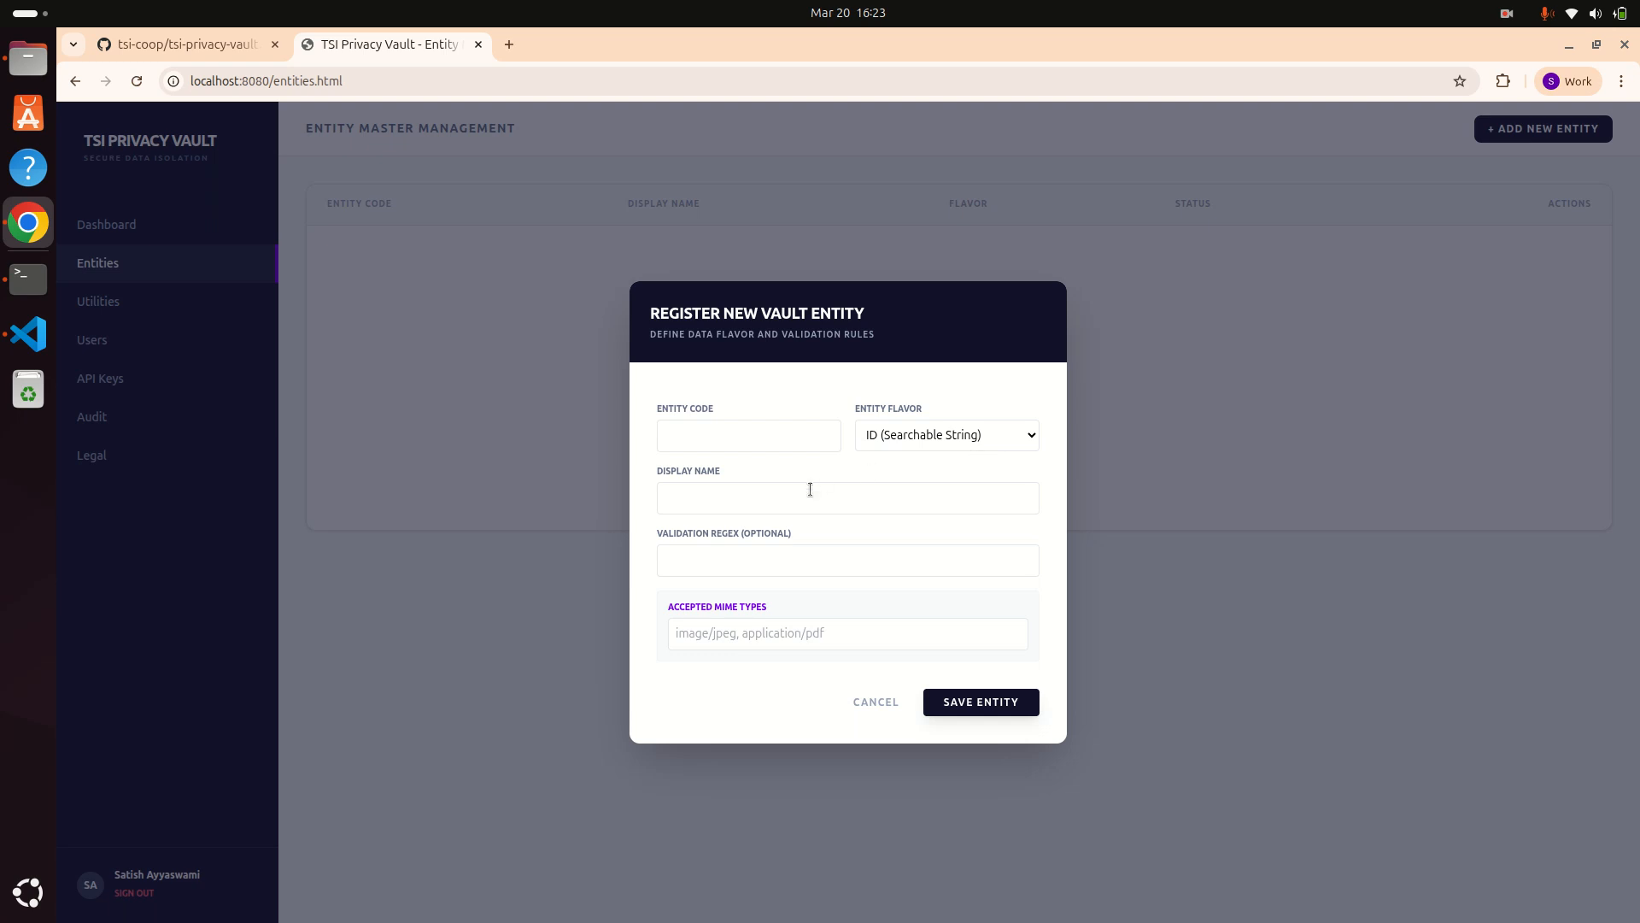
{"action": "left_click", "coordinate": [904, 433]}
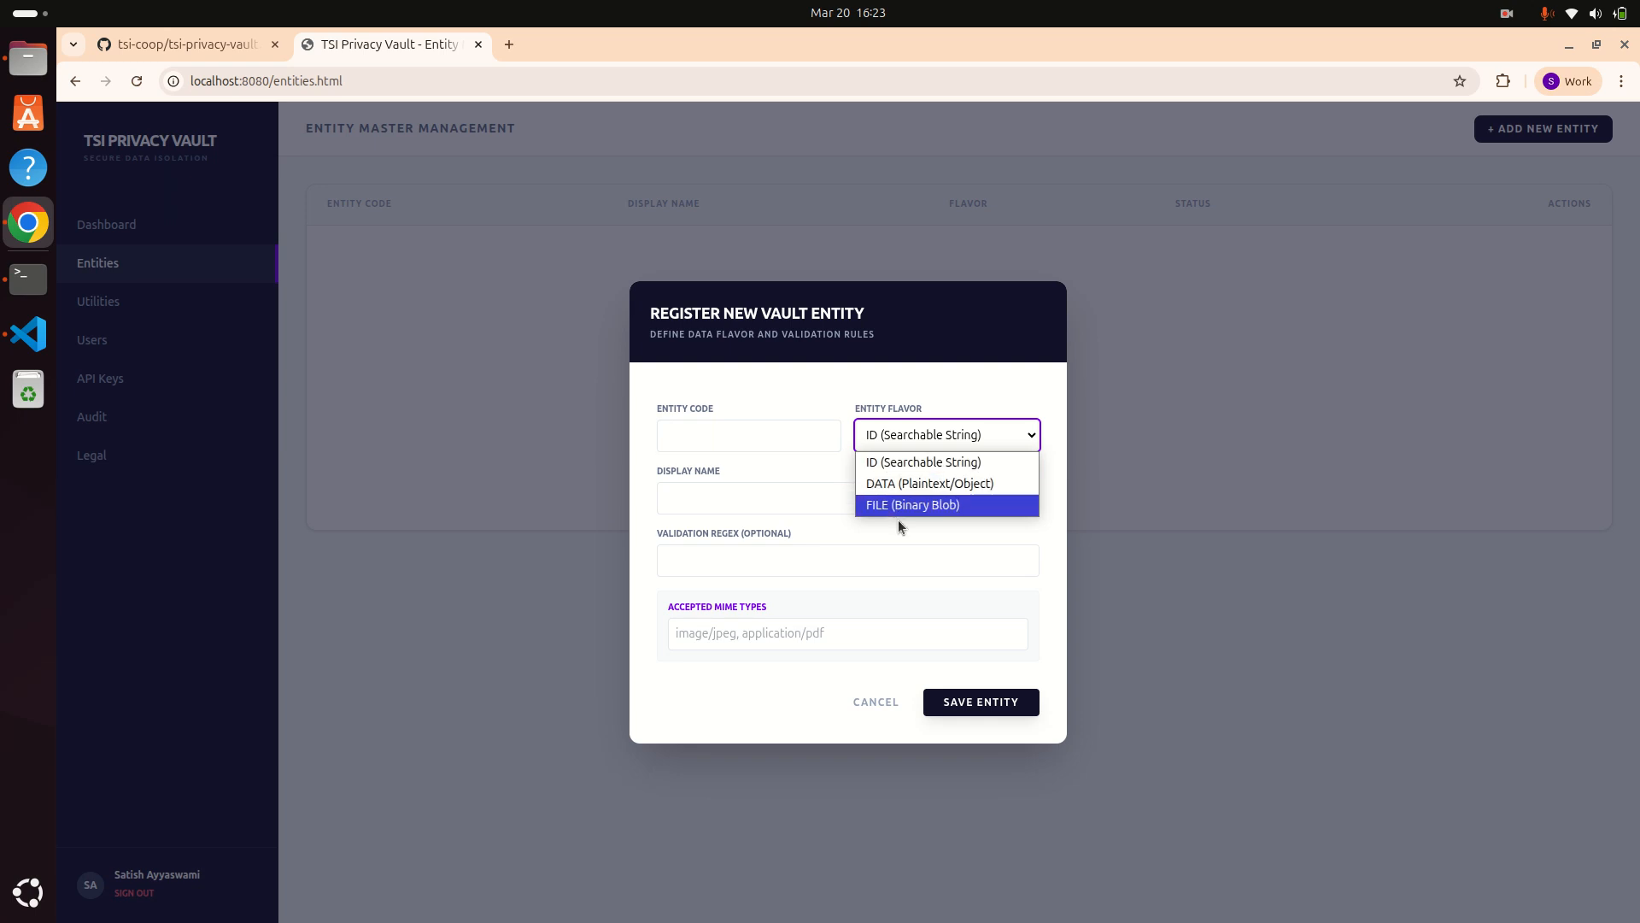
{"action": "left_click", "coordinate": [895, 466]}
{"action": "left_click", "coordinate": [782, 434]}
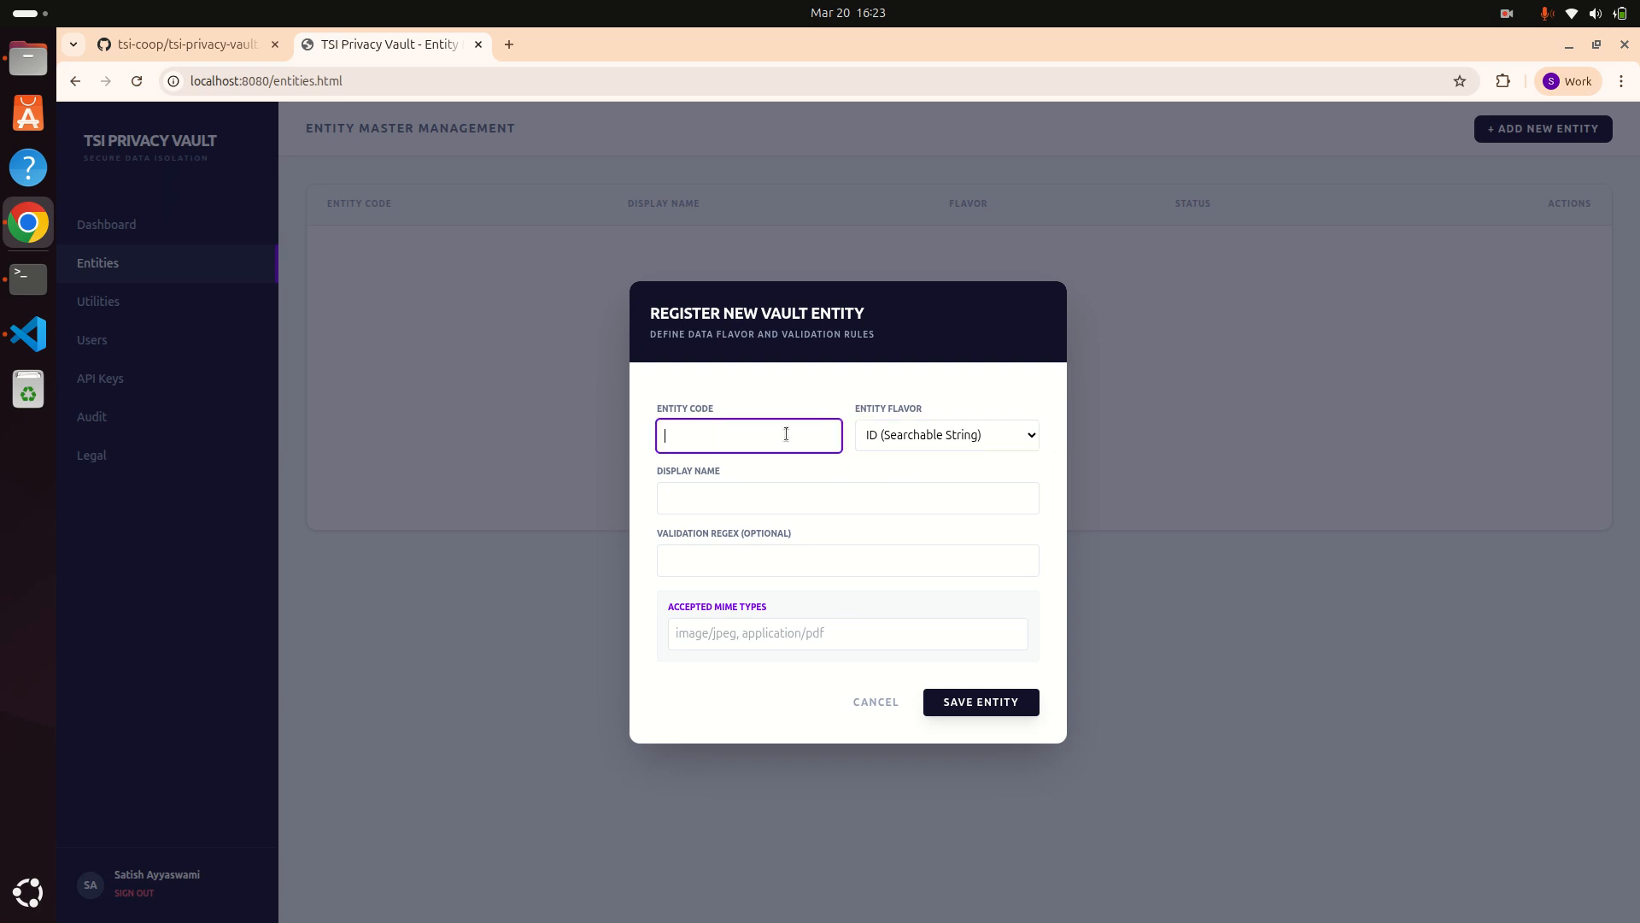
{"action": "type", "text": "V0TERID"}
{"action": "left_click", "coordinate": [711, 494]}
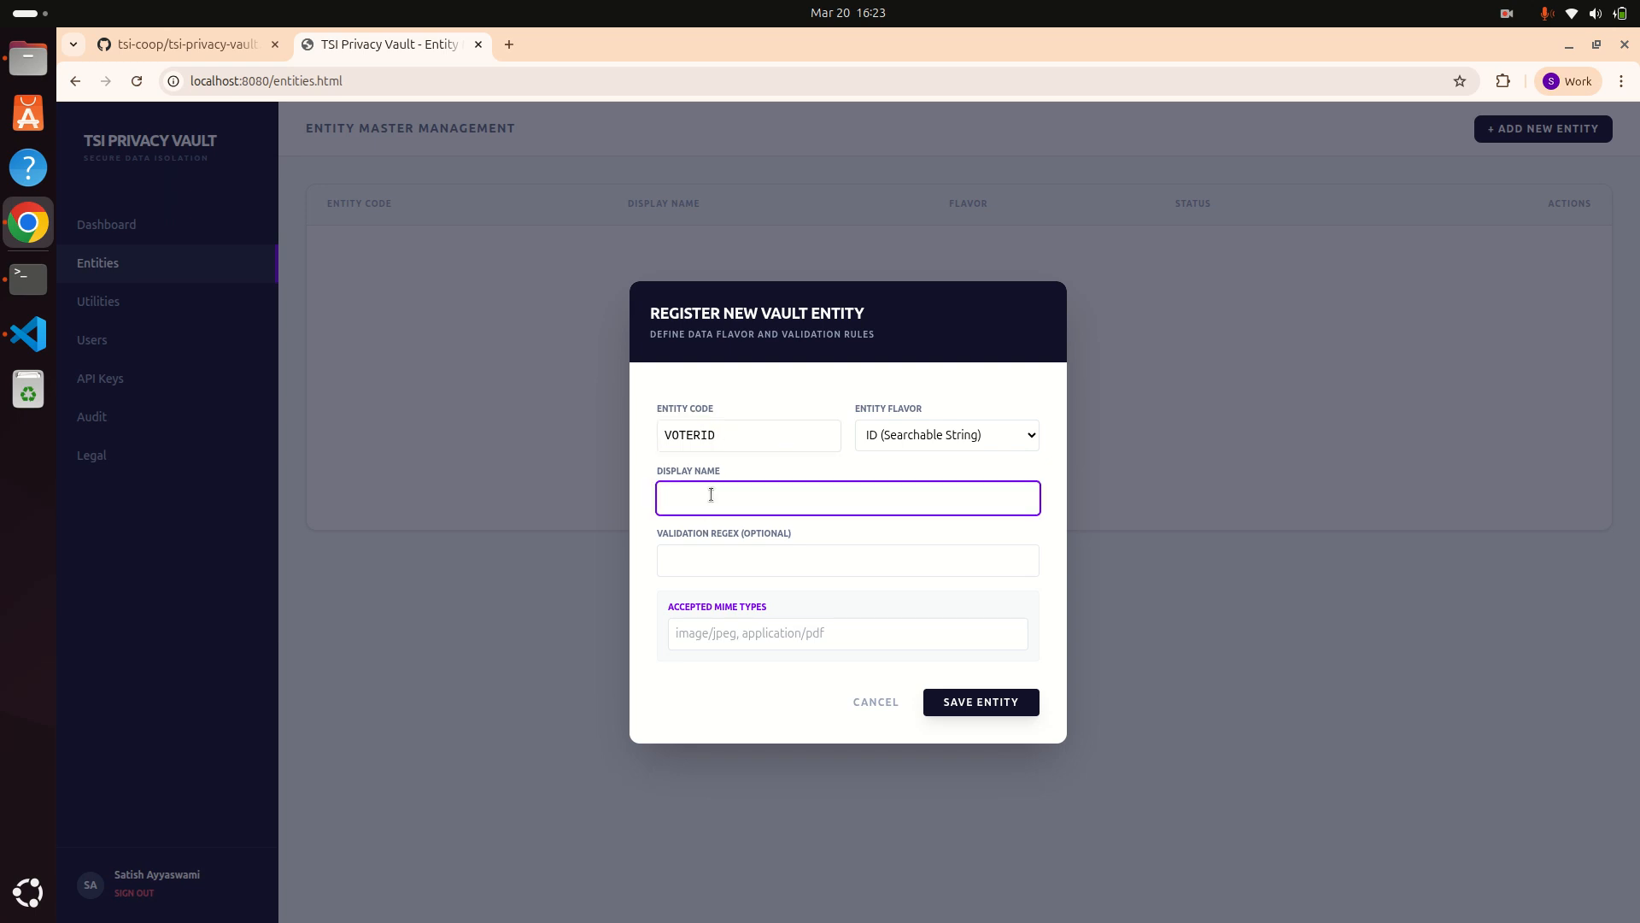
{"action": "type", "text": "VOTER ID"}
{"action": "left_click", "coordinate": [981, 702]}
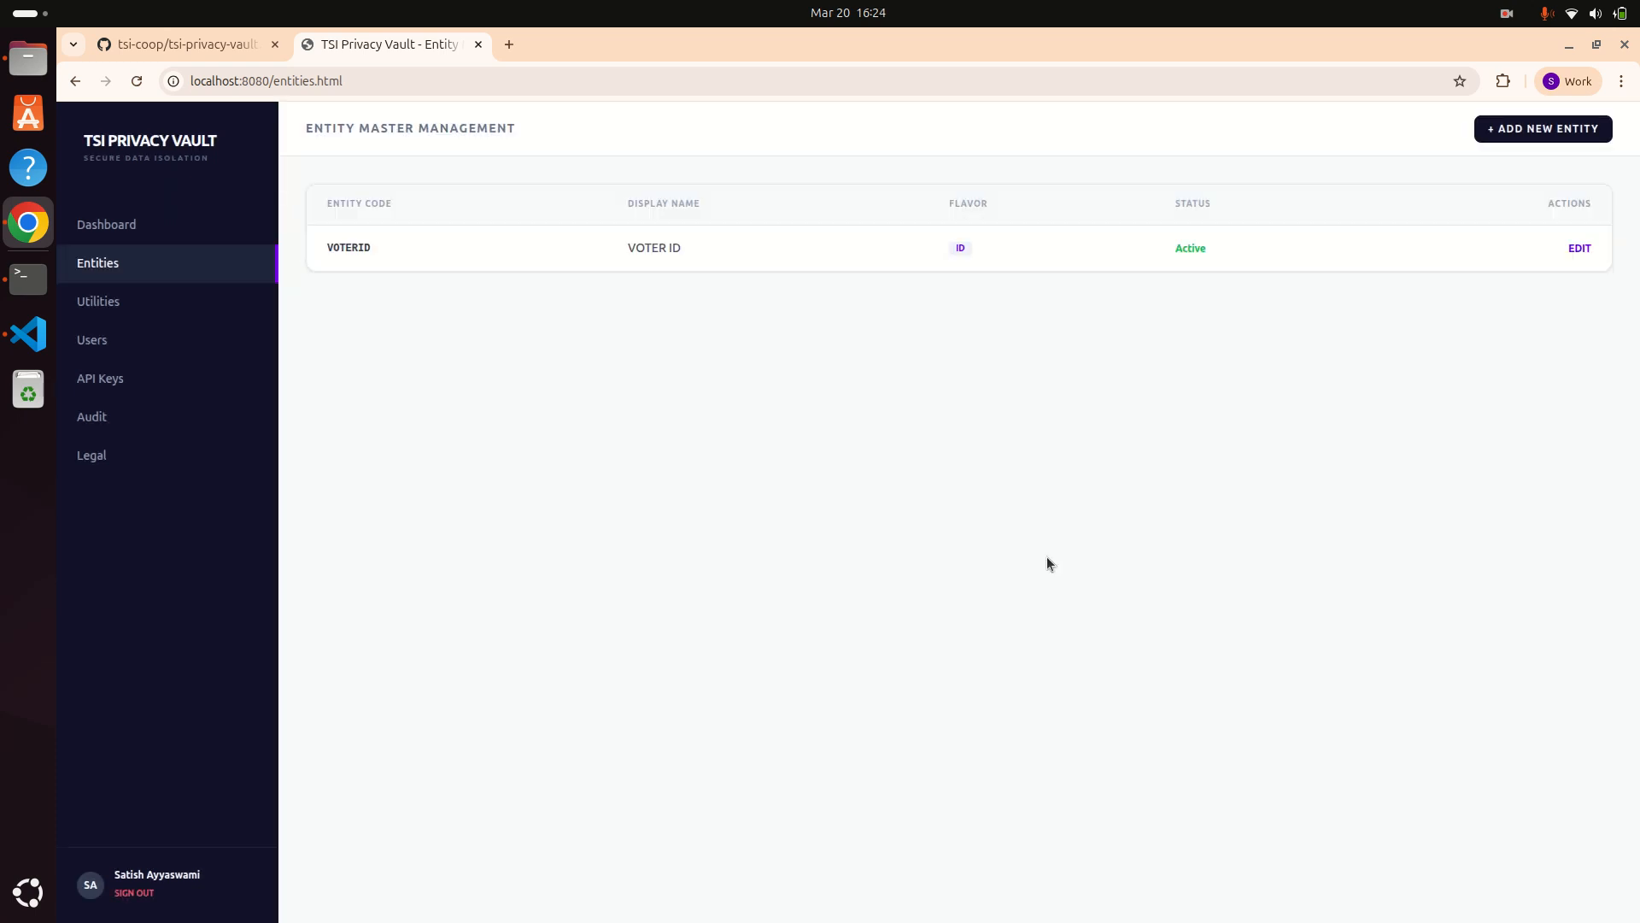
Step: Add a PAN entity with ID flavor and display name PAN
{"action": "left_click", "coordinate": [1505, 129]}
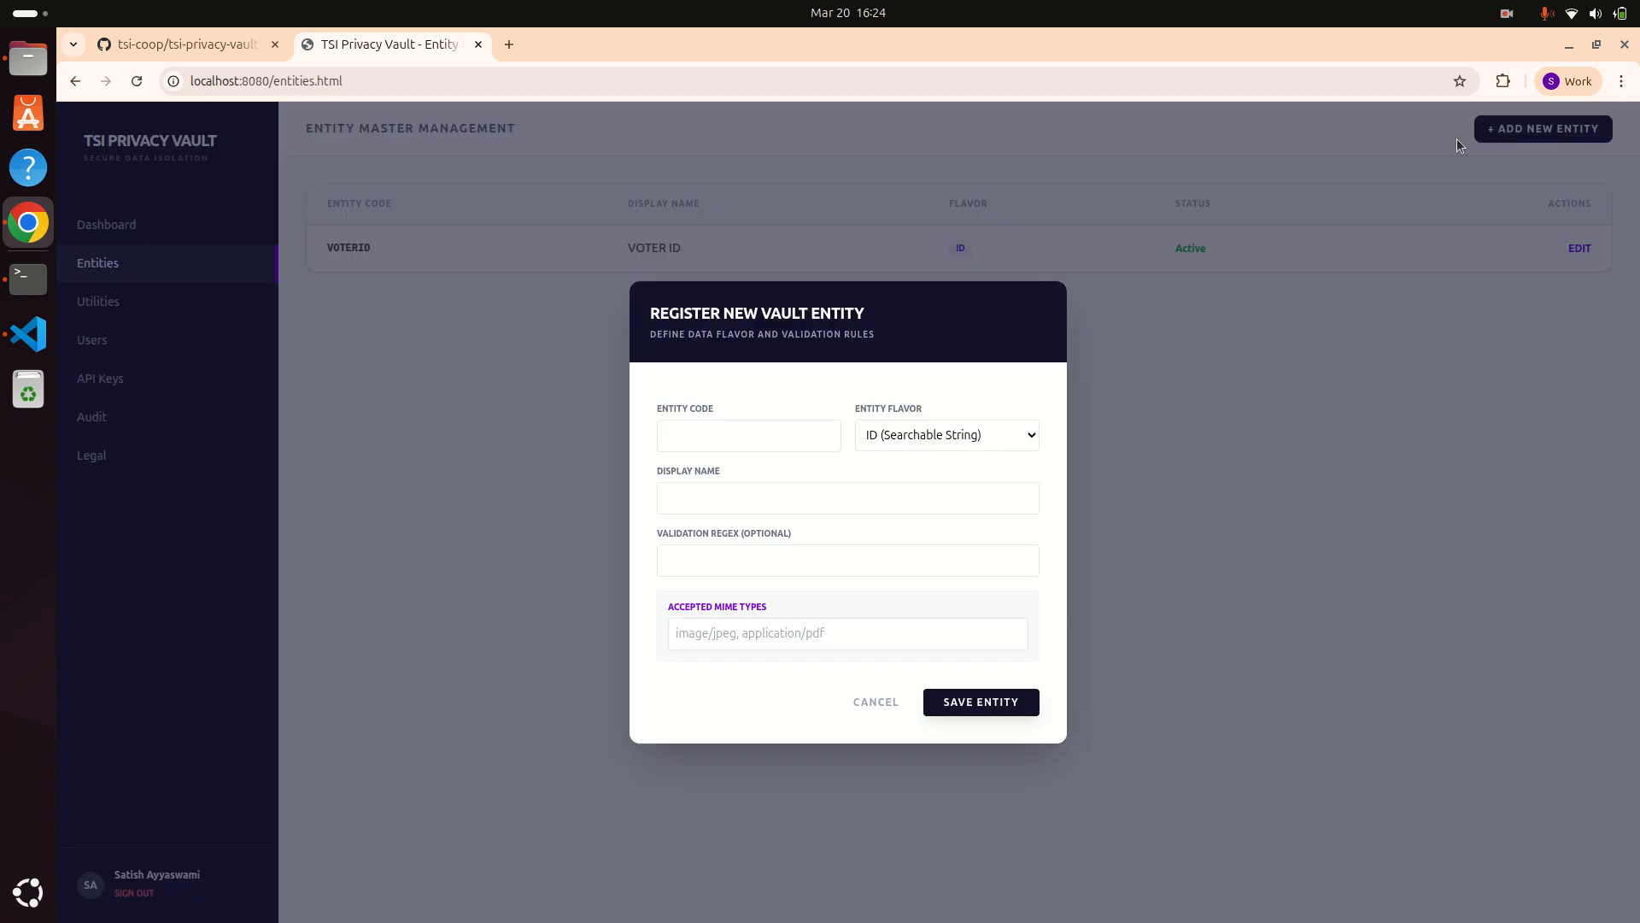
{"action": "left_click", "coordinate": [754, 438]}
{"action": "type", "text": "PAN"}
{"action": "key", "text": "Tab"}
{"action": "key", "text": "Tab"}
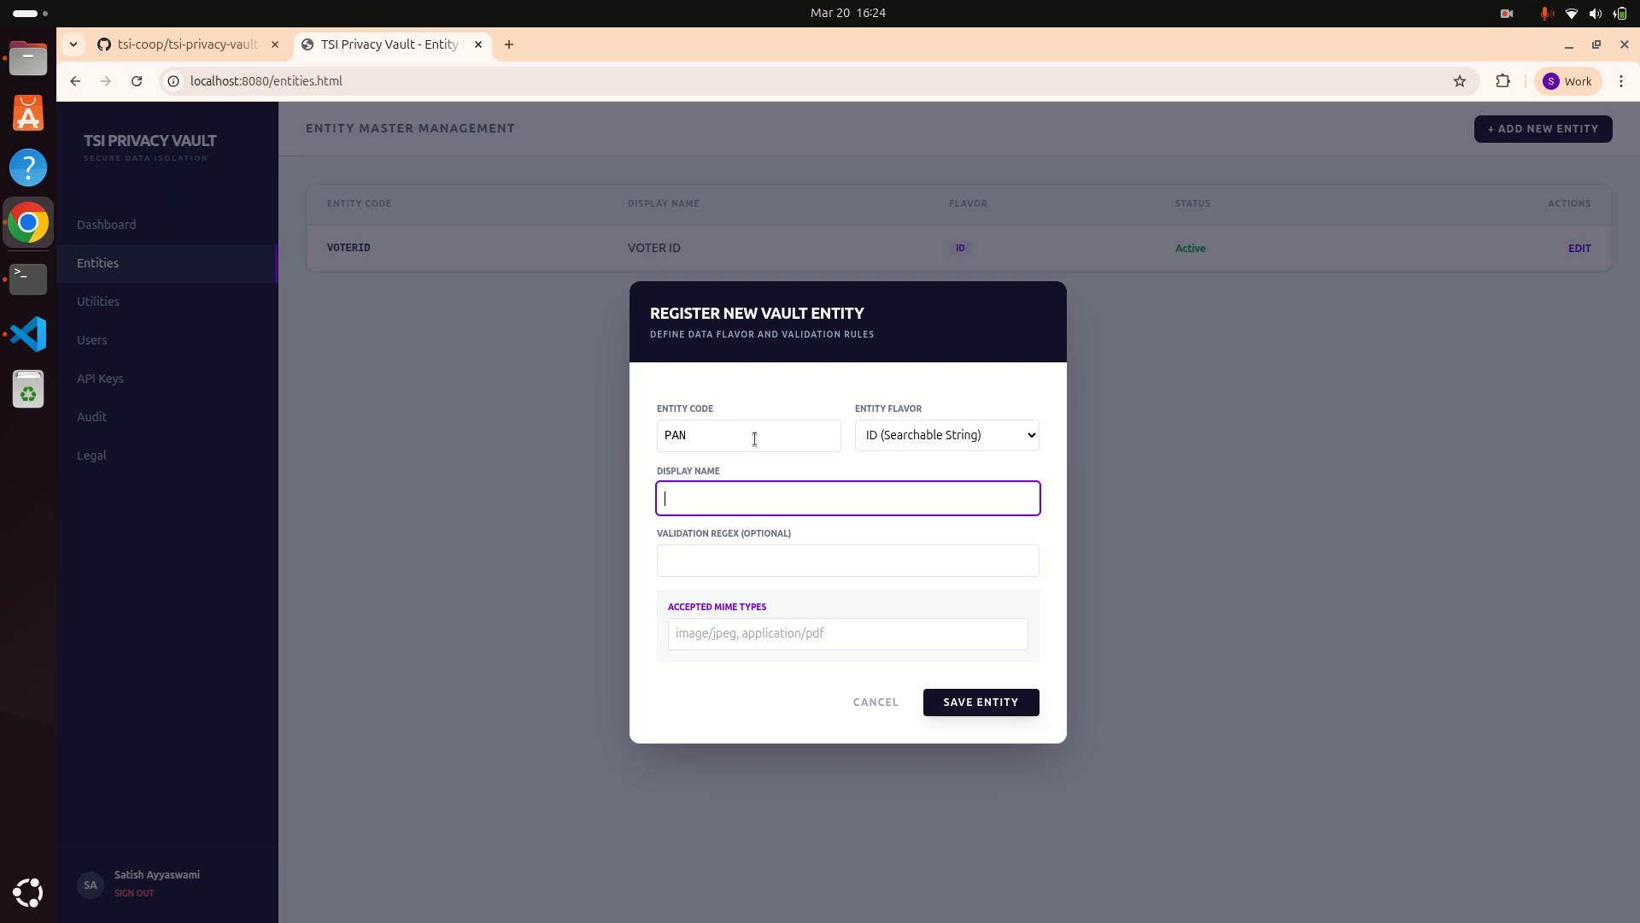
{"action": "type", "text": "PAN"}
{"action": "left_click", "coordinate": [969, 704]}
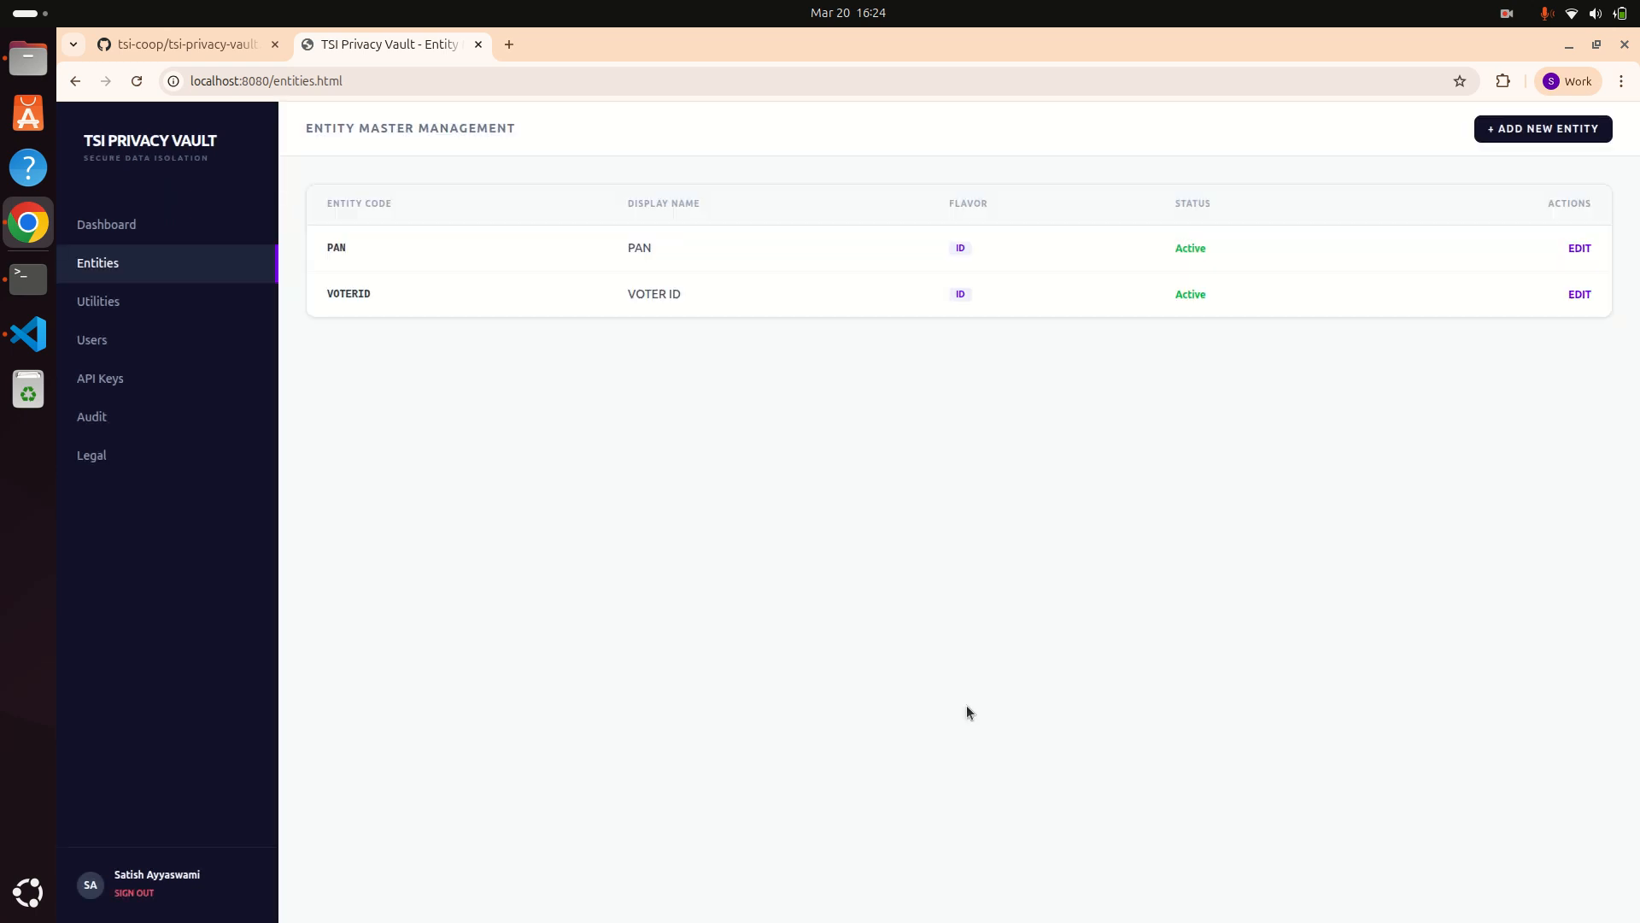
Step: Add a DATA-flavor entity with code CUSTNAME and display name CUSTOMER NAME
{"action": "left_click", "coordinate": [1499, 130]}
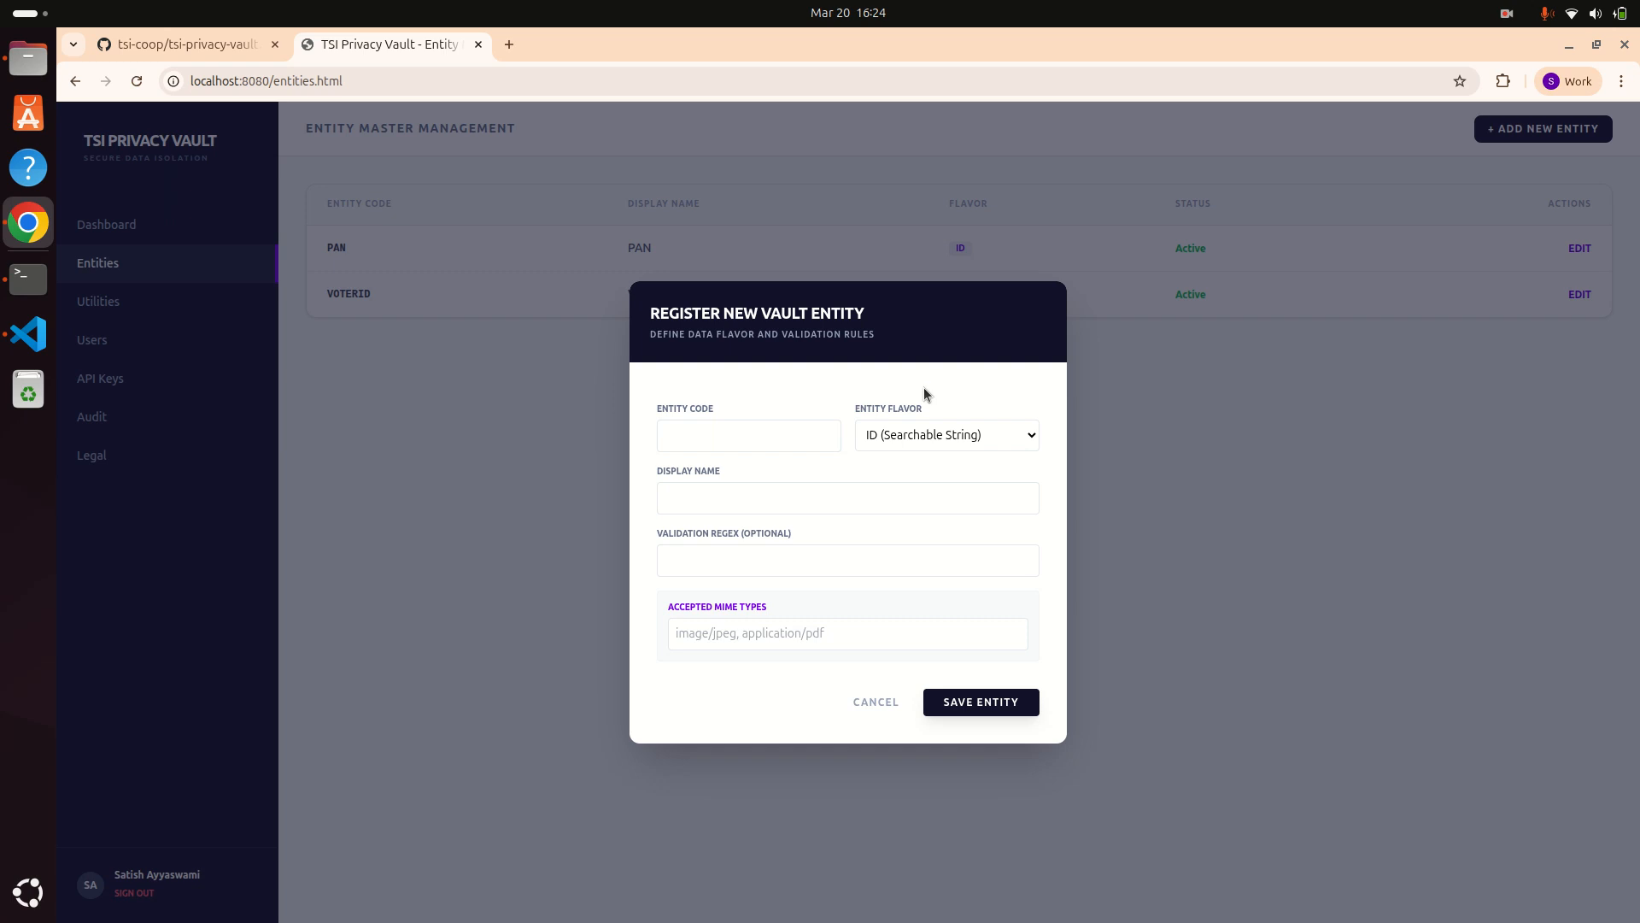
{"action": "left_click", "coordinate": [929, 435]}
{"action": "left_click", "coordinate": [919, 484]}
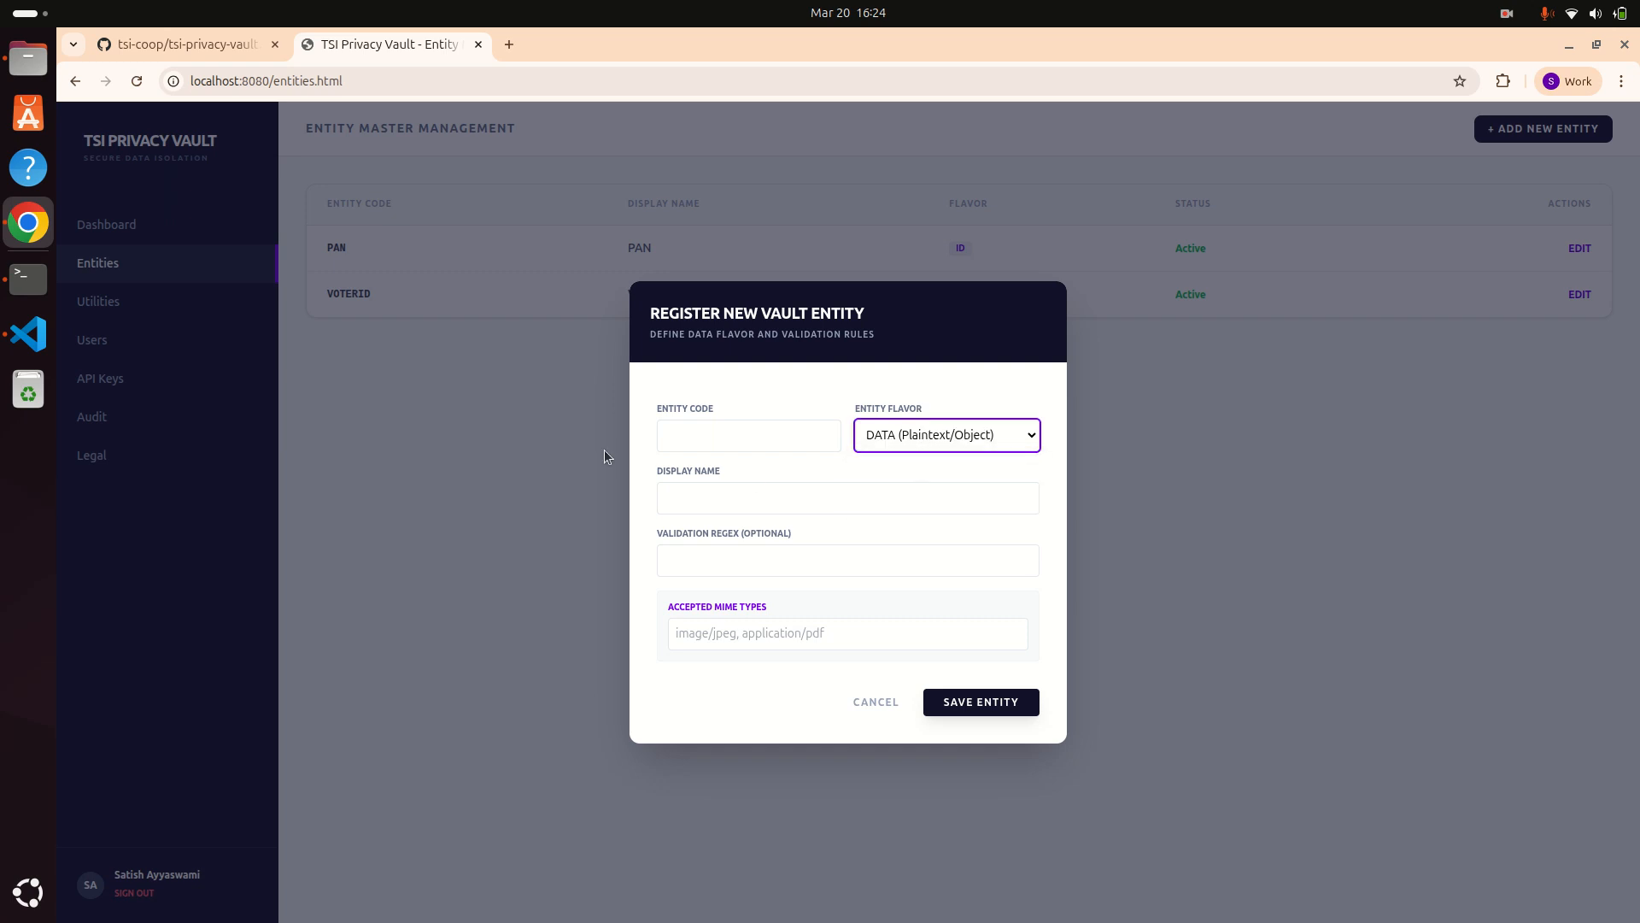
{"action": "left_click", "coordinate": [694, 433]}
{"action": "type", "text": "NAME"}
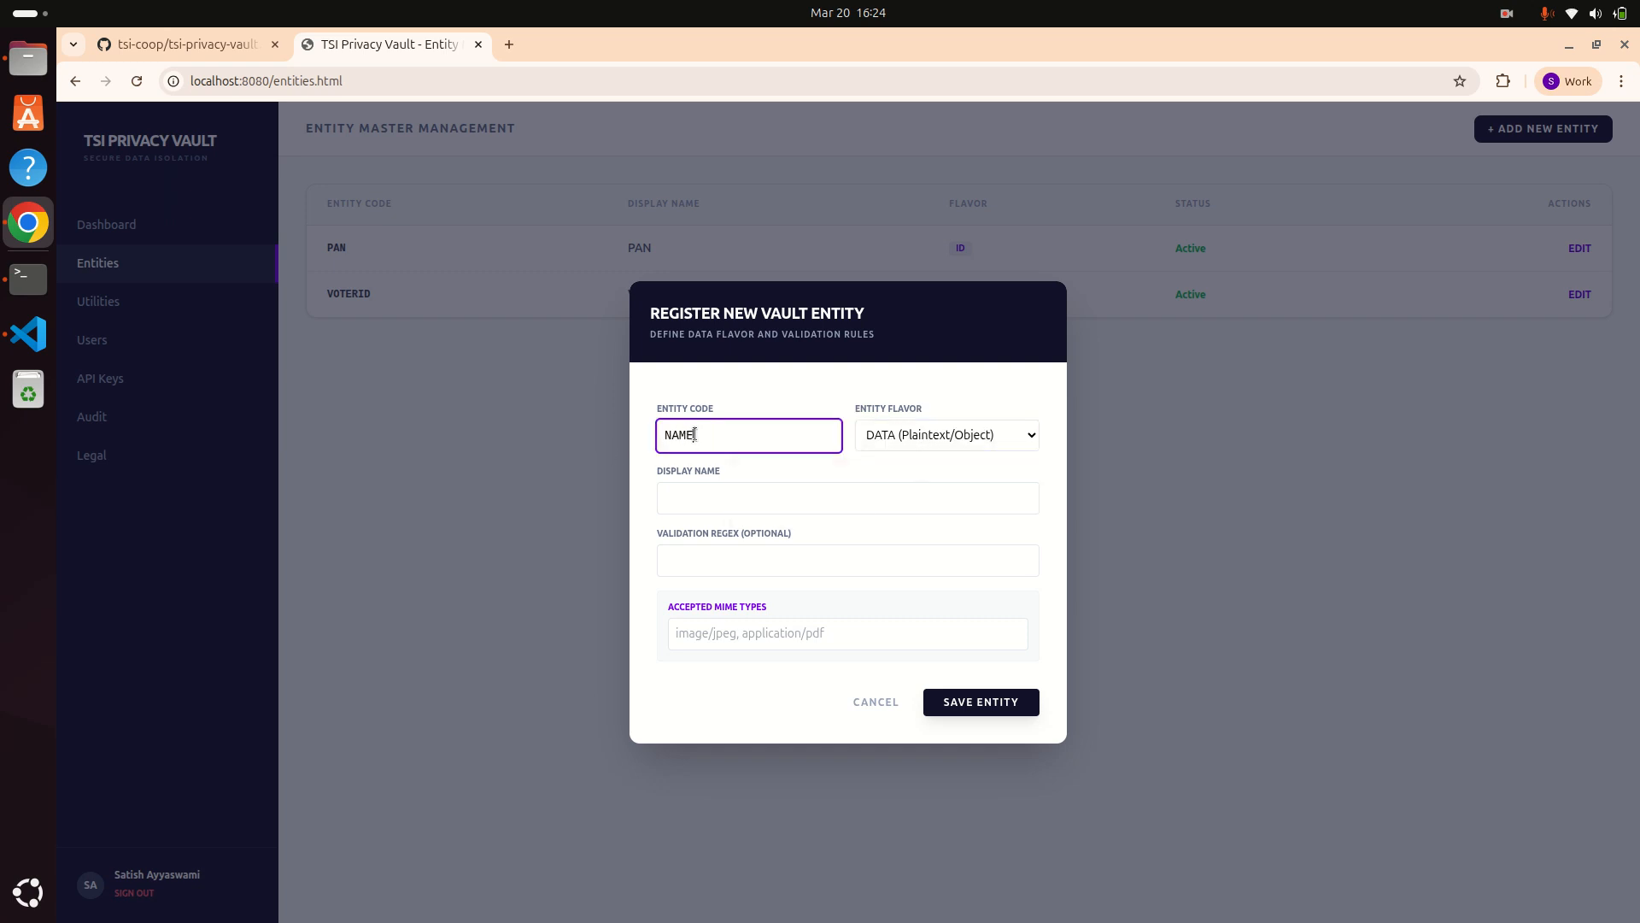
{"action": "key", "text": "Tab"}
{"action": "key", "text": "Tab"}
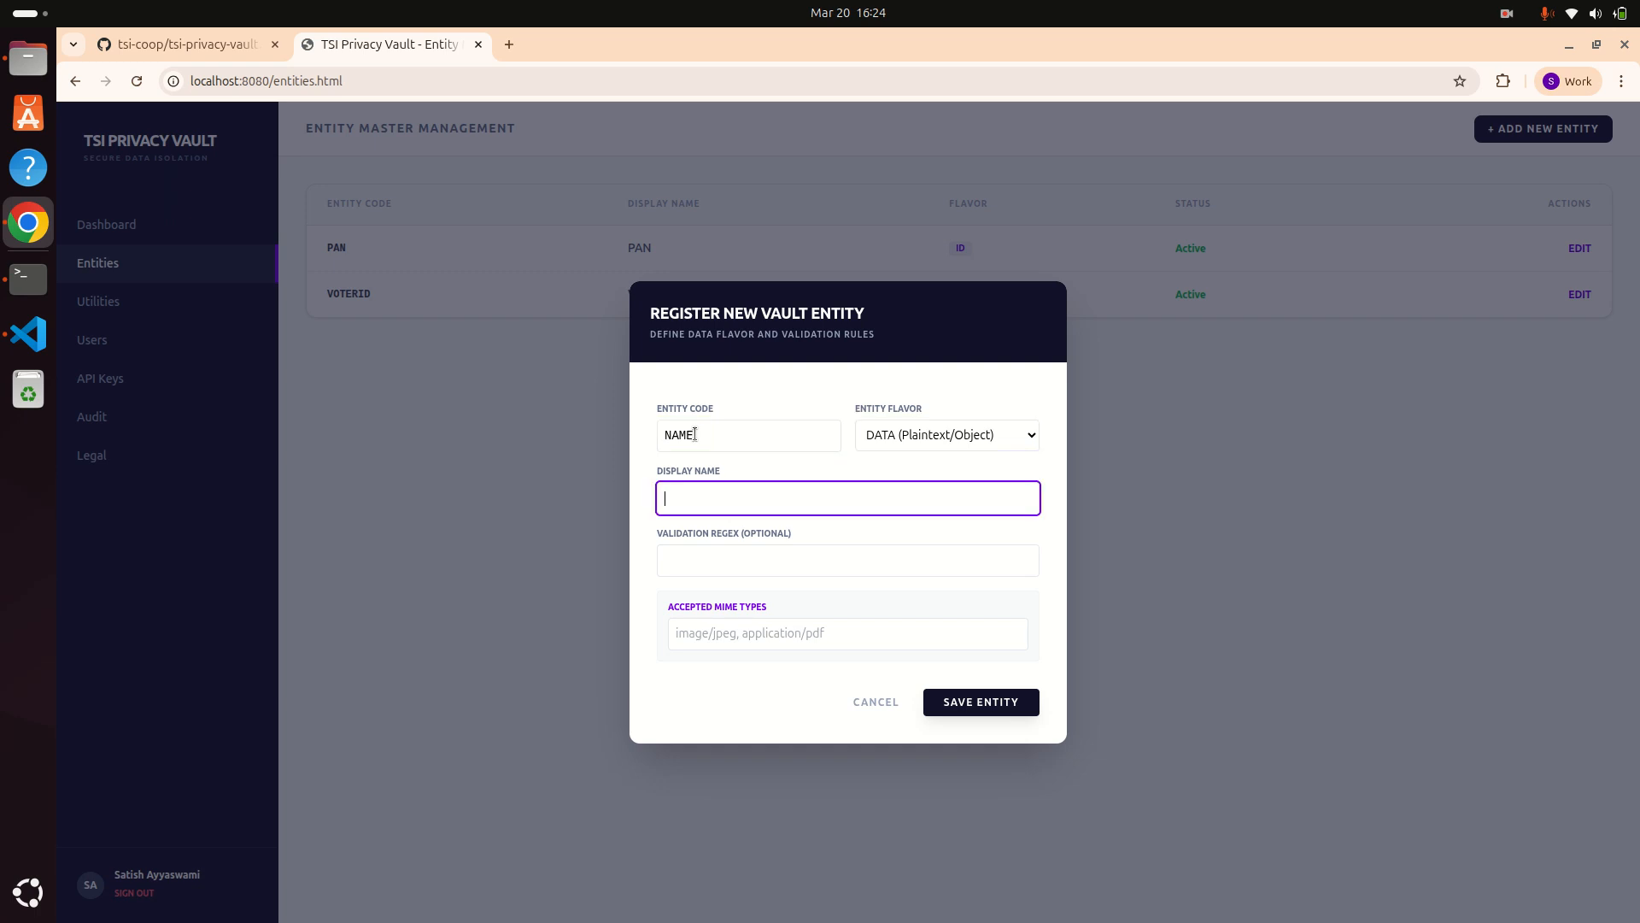
{"action": "type", "text": "NAME"}
{"action": "key", "text": "Home"}
{"action": "type", "text": "CUSTOMER"}
{"action": "left_click", "coordinate": [668, 435]}
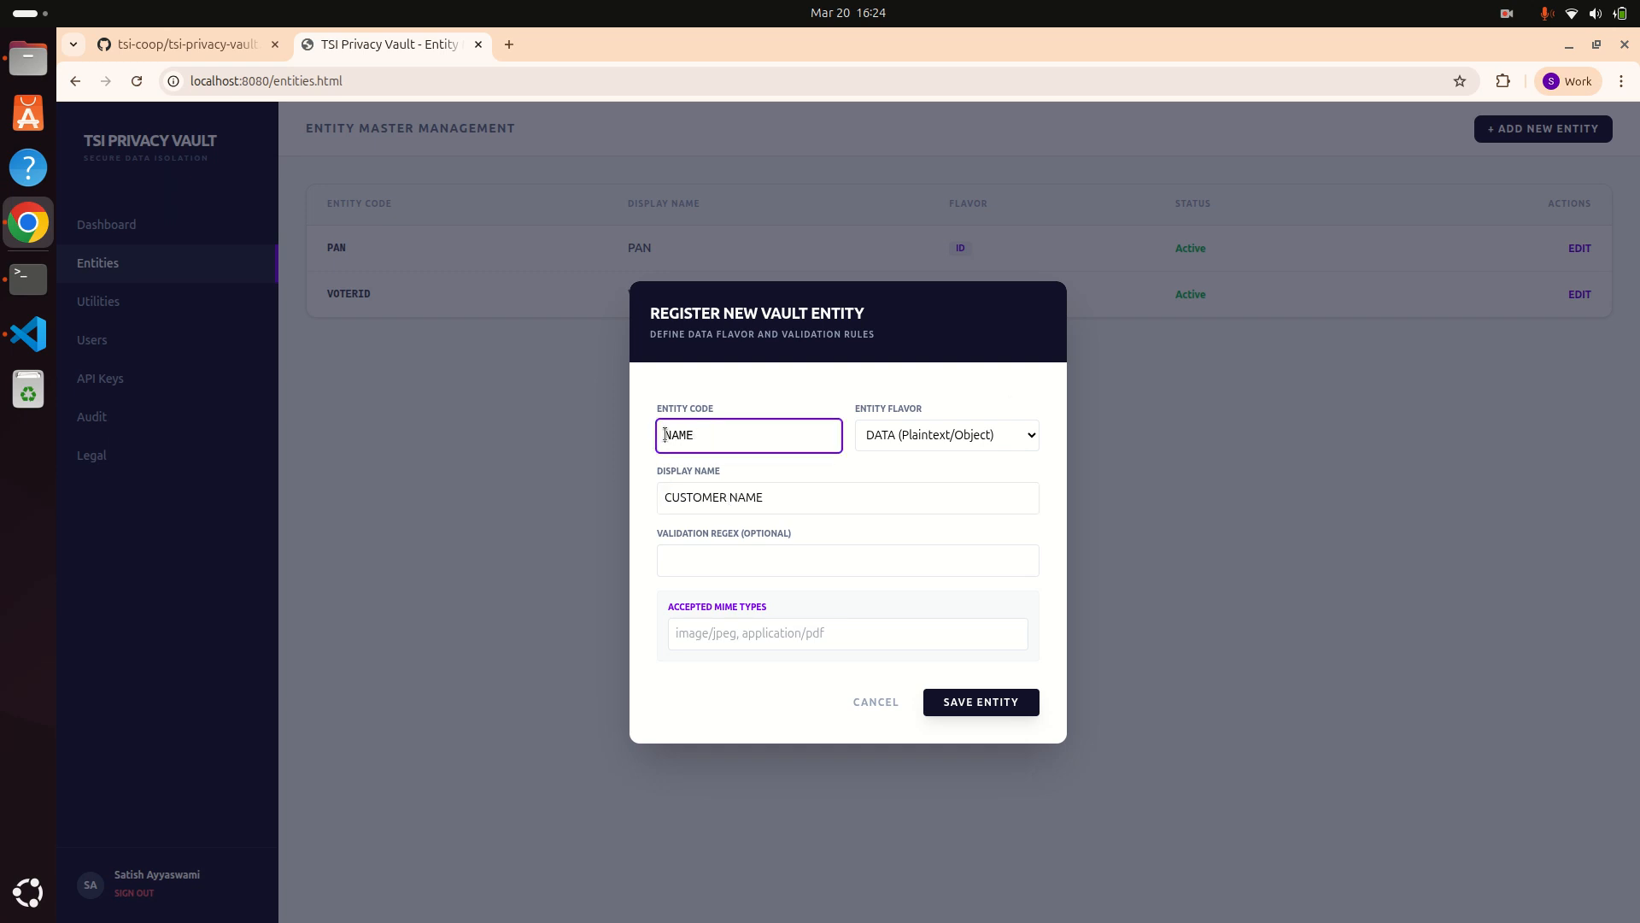
{"action": "type", "text": "CUST"}
{"action": "left_click", "coordinate": [992, 704]}
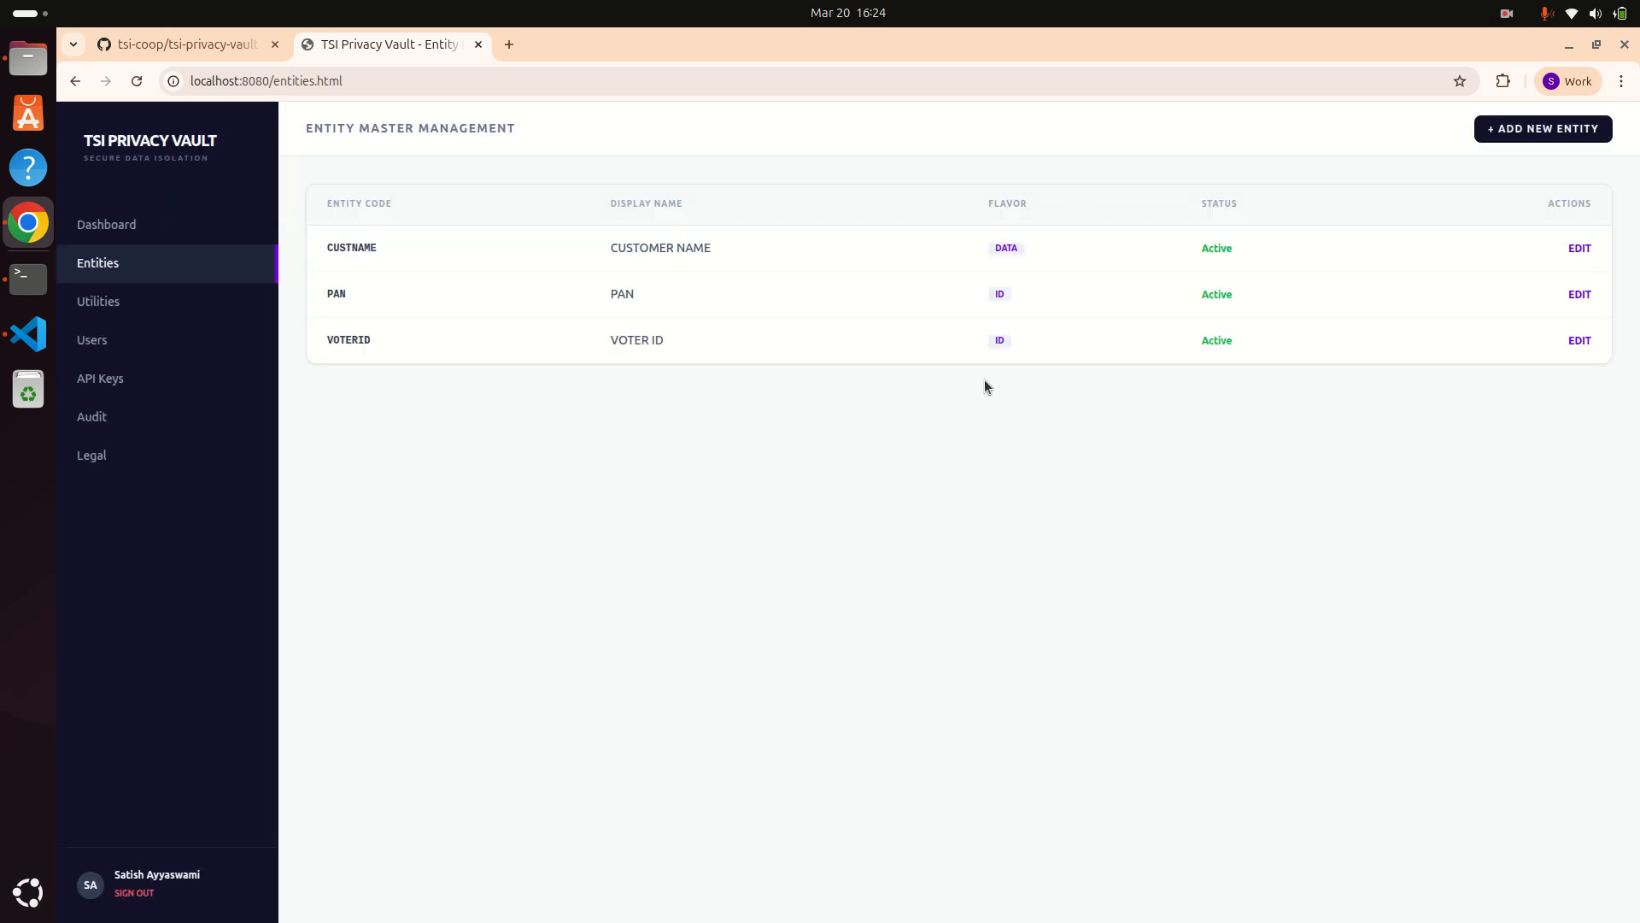
Step: Save entity CUSTADDRESS with DATA flavor and display name CUSTOMER ADDRESS, then start another entity
{"action": "left_click", "coordinate": [1532, 132]}
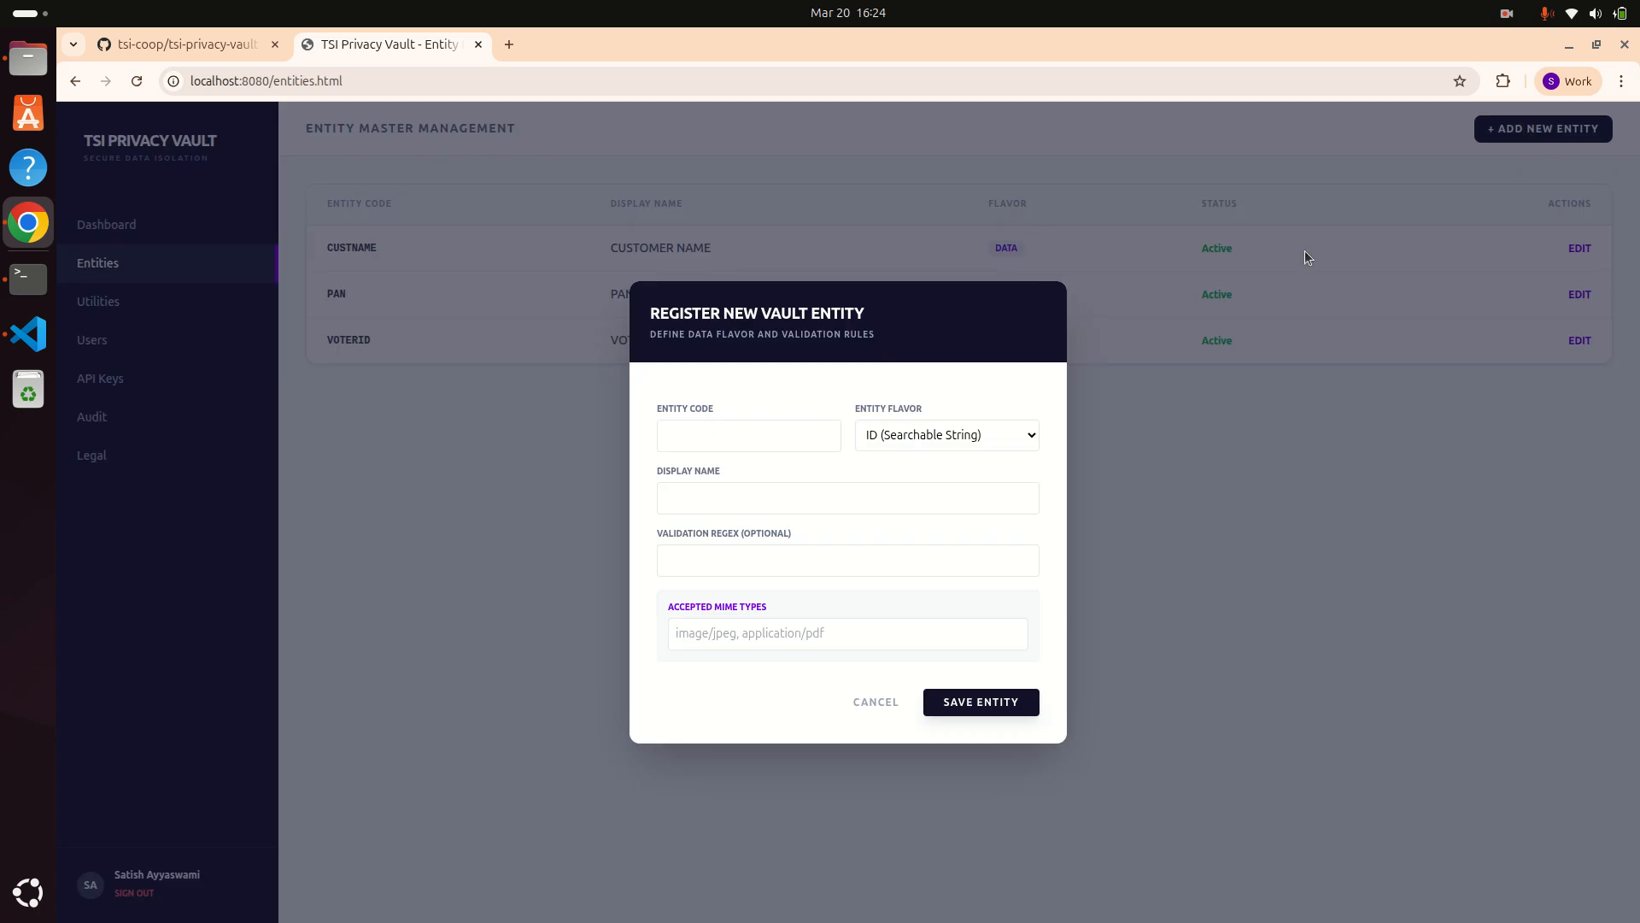
{"action": "left_click", "coordinate": [764, 433]}
{"action": "type", "text": "CUS"}
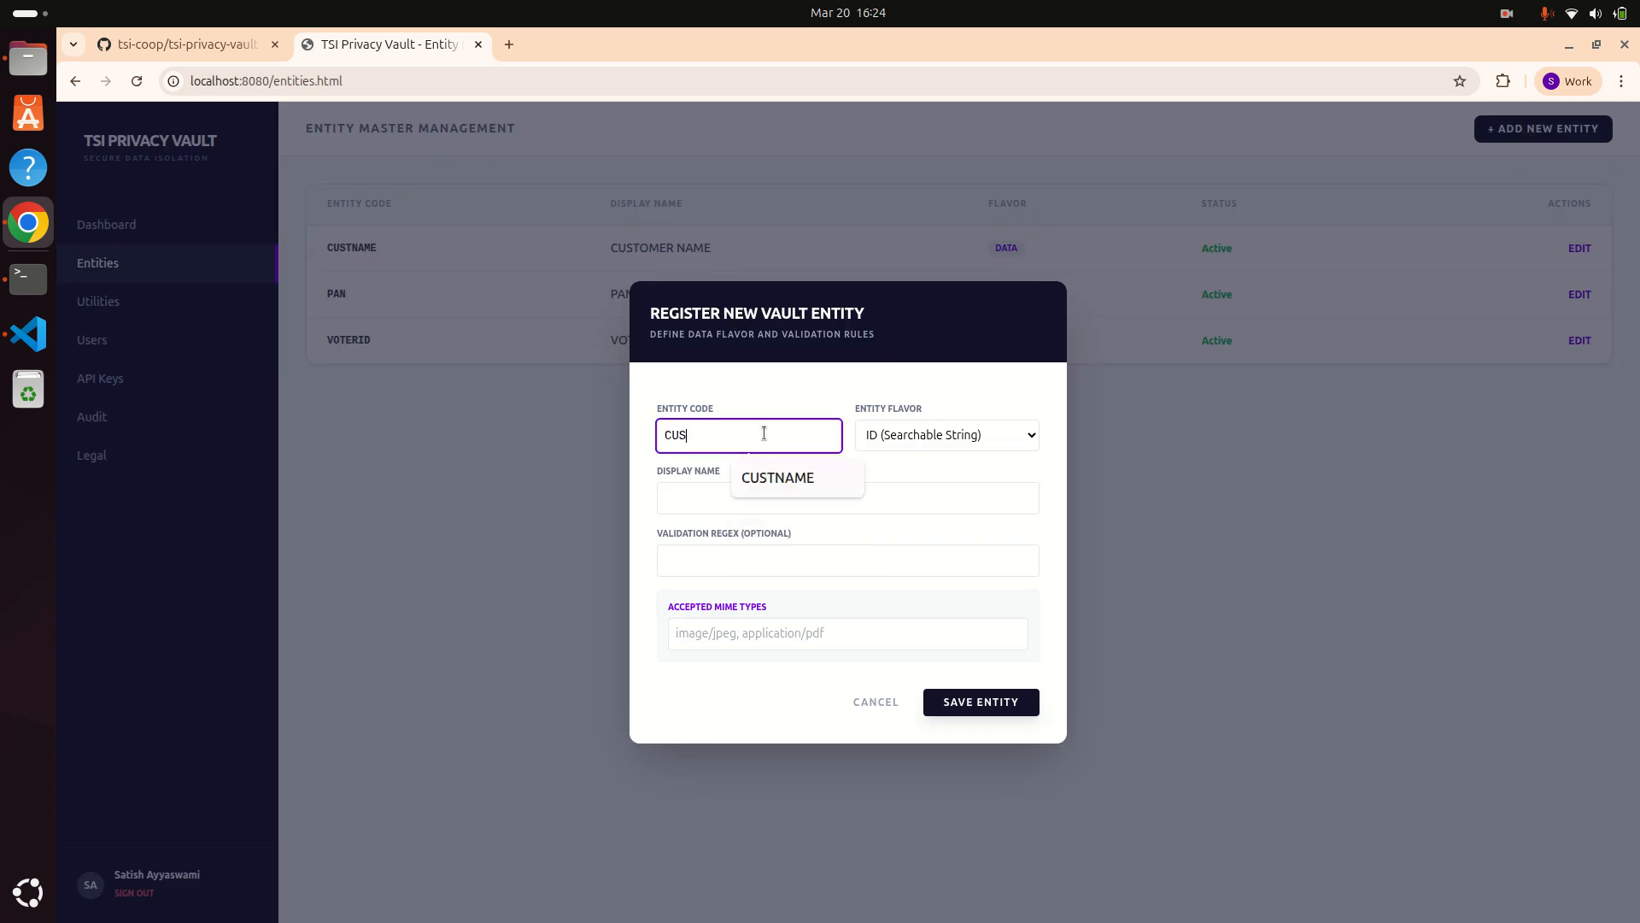
{"action": "type", "text": "TADDRESS"}
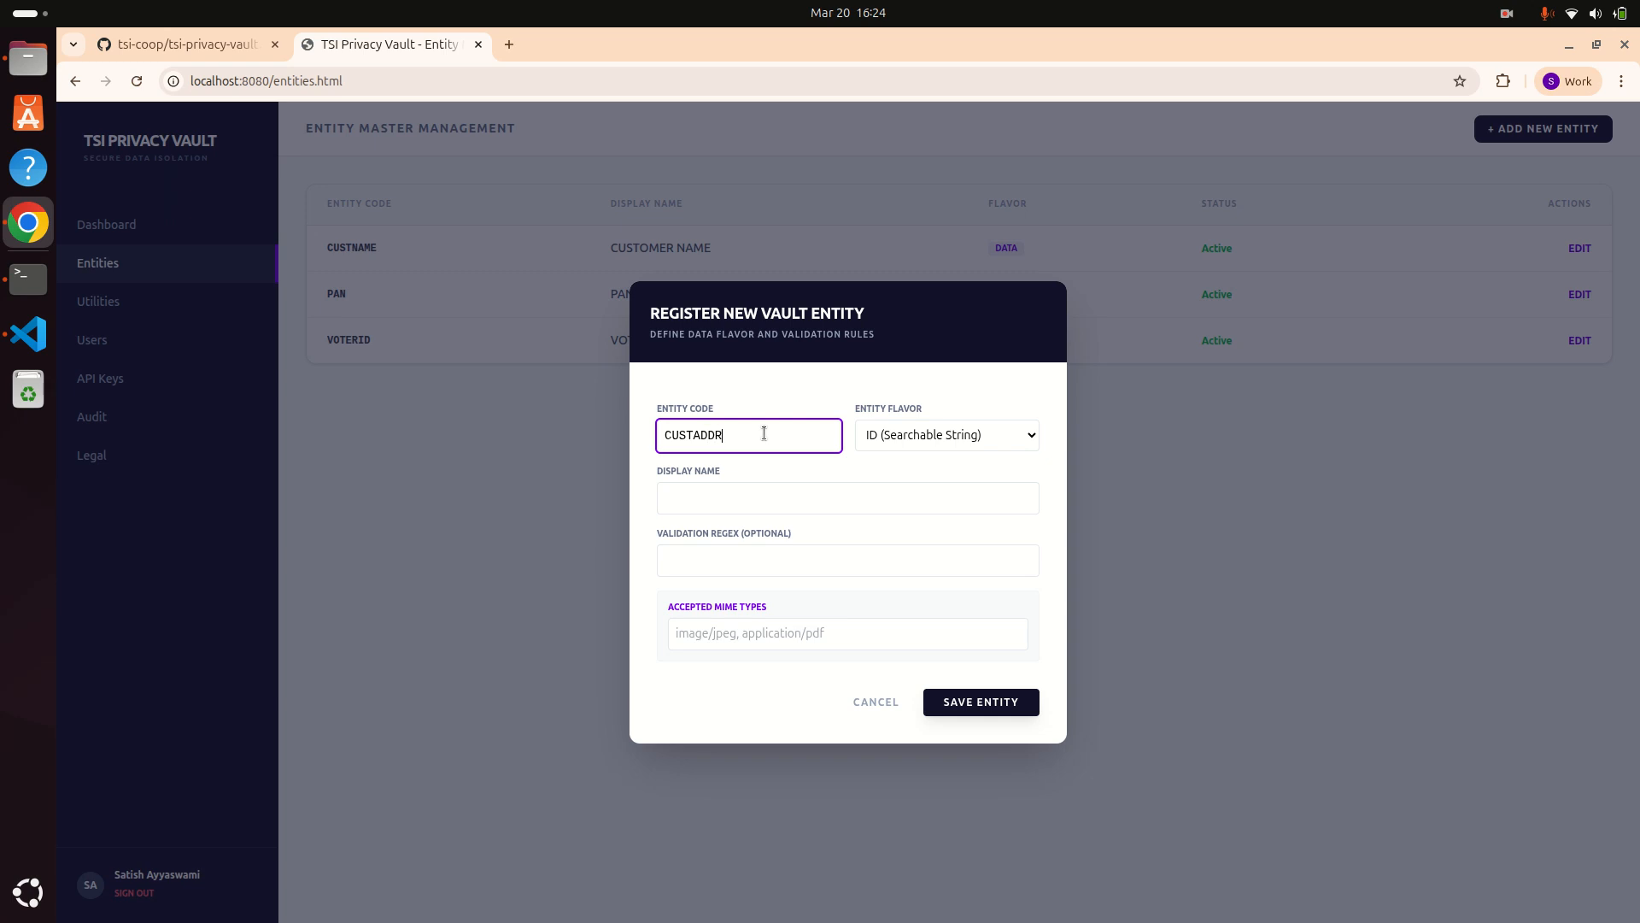
{"action": "key", "text": "Tab"}
{"action": "key", "text": "Tab"}
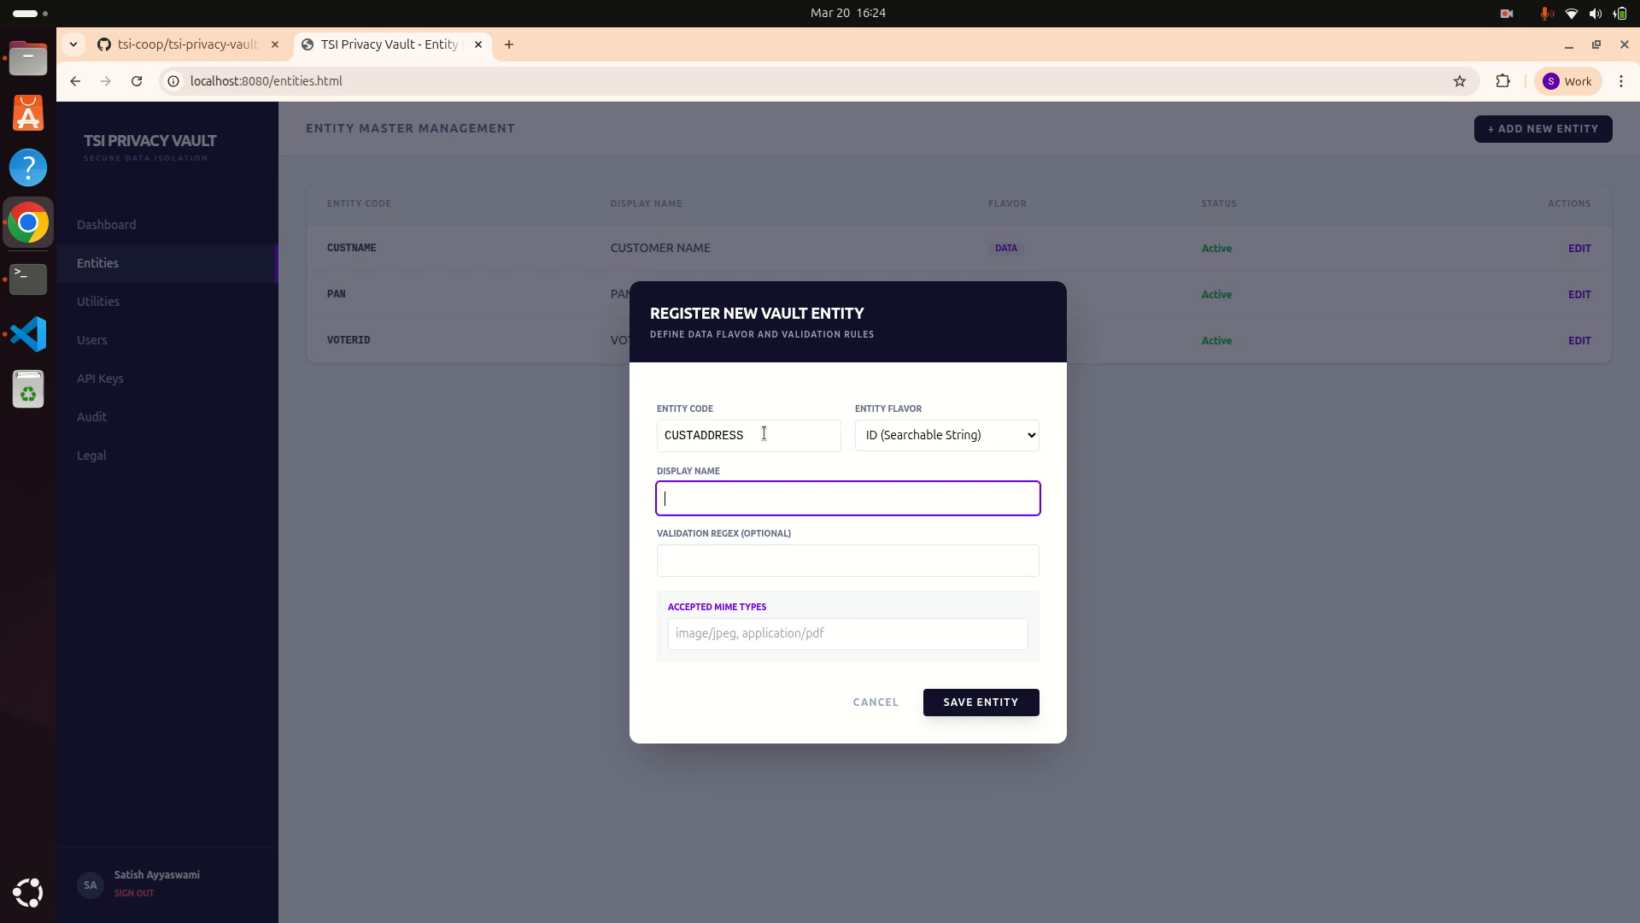
{"action": "left_click", "coordinate": [880, 434]}
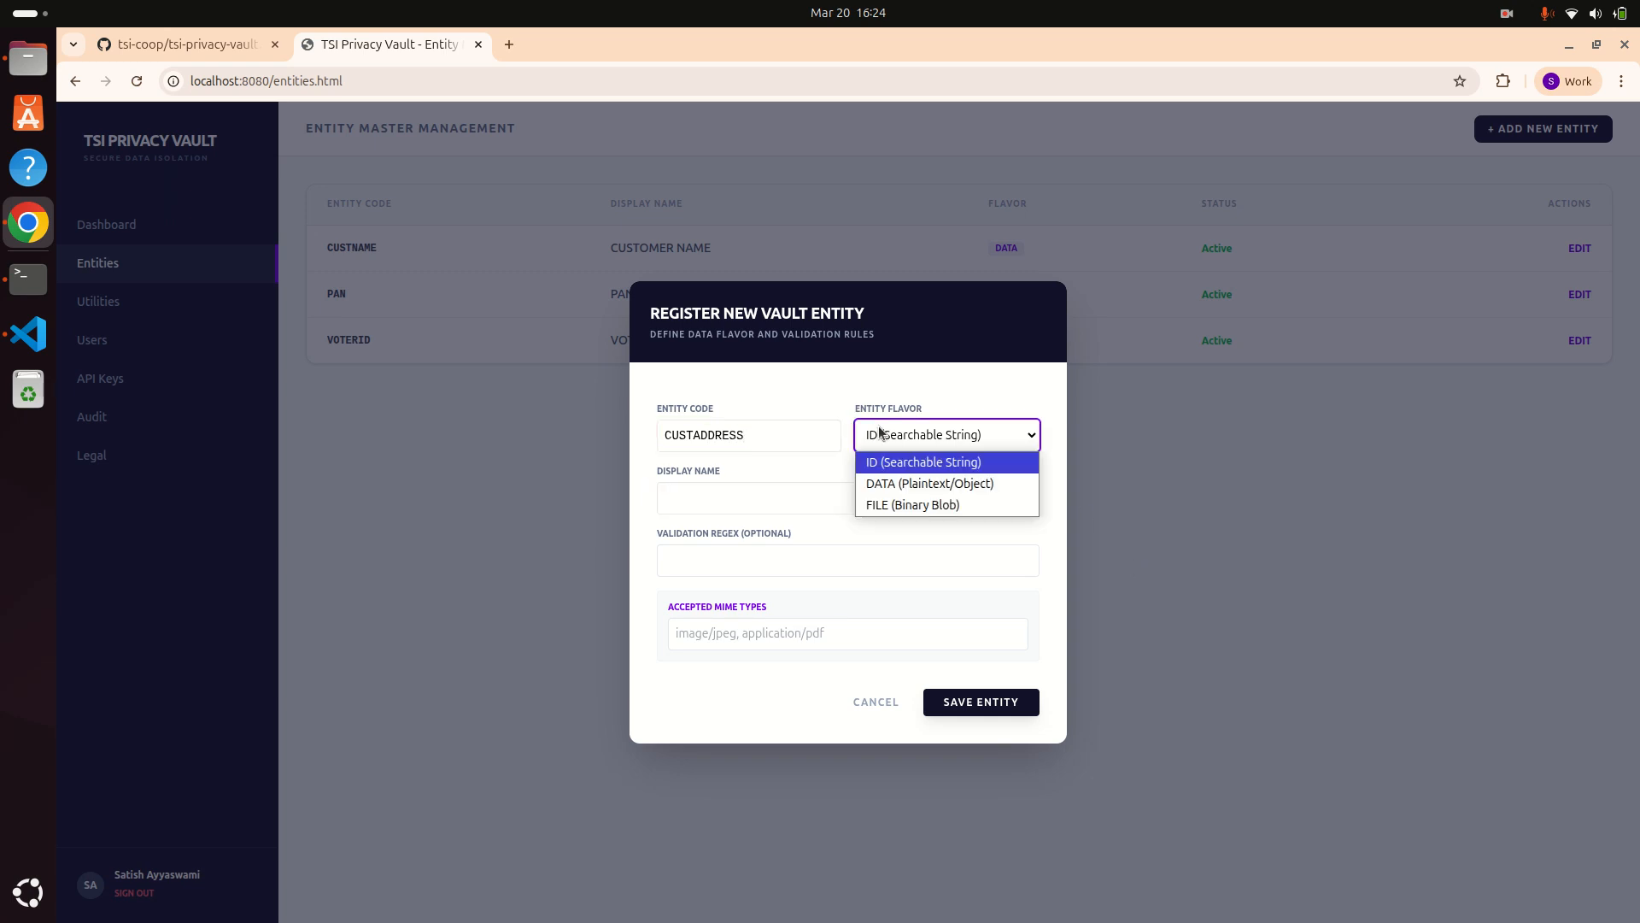
{"action": "left_click", "coordinate": [883, 484]}
{"action": "left_click", "coordinate": [833, 497]}
{"action": "type", "text": "CUST"}
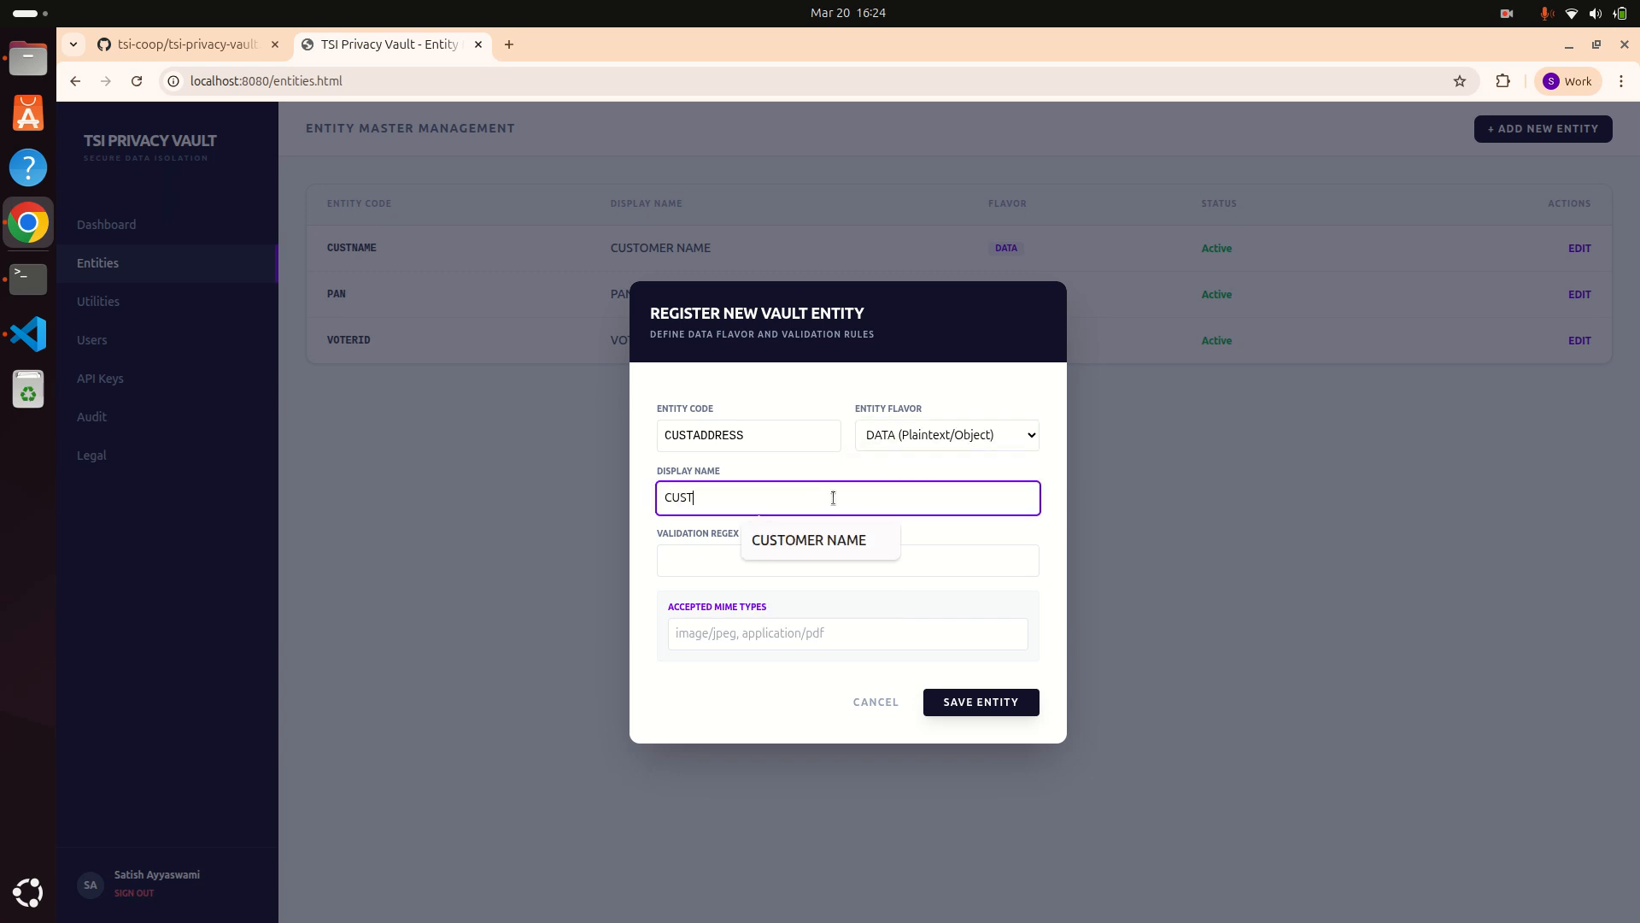
{"action": "type", "text": "OMER ADDRESS"}
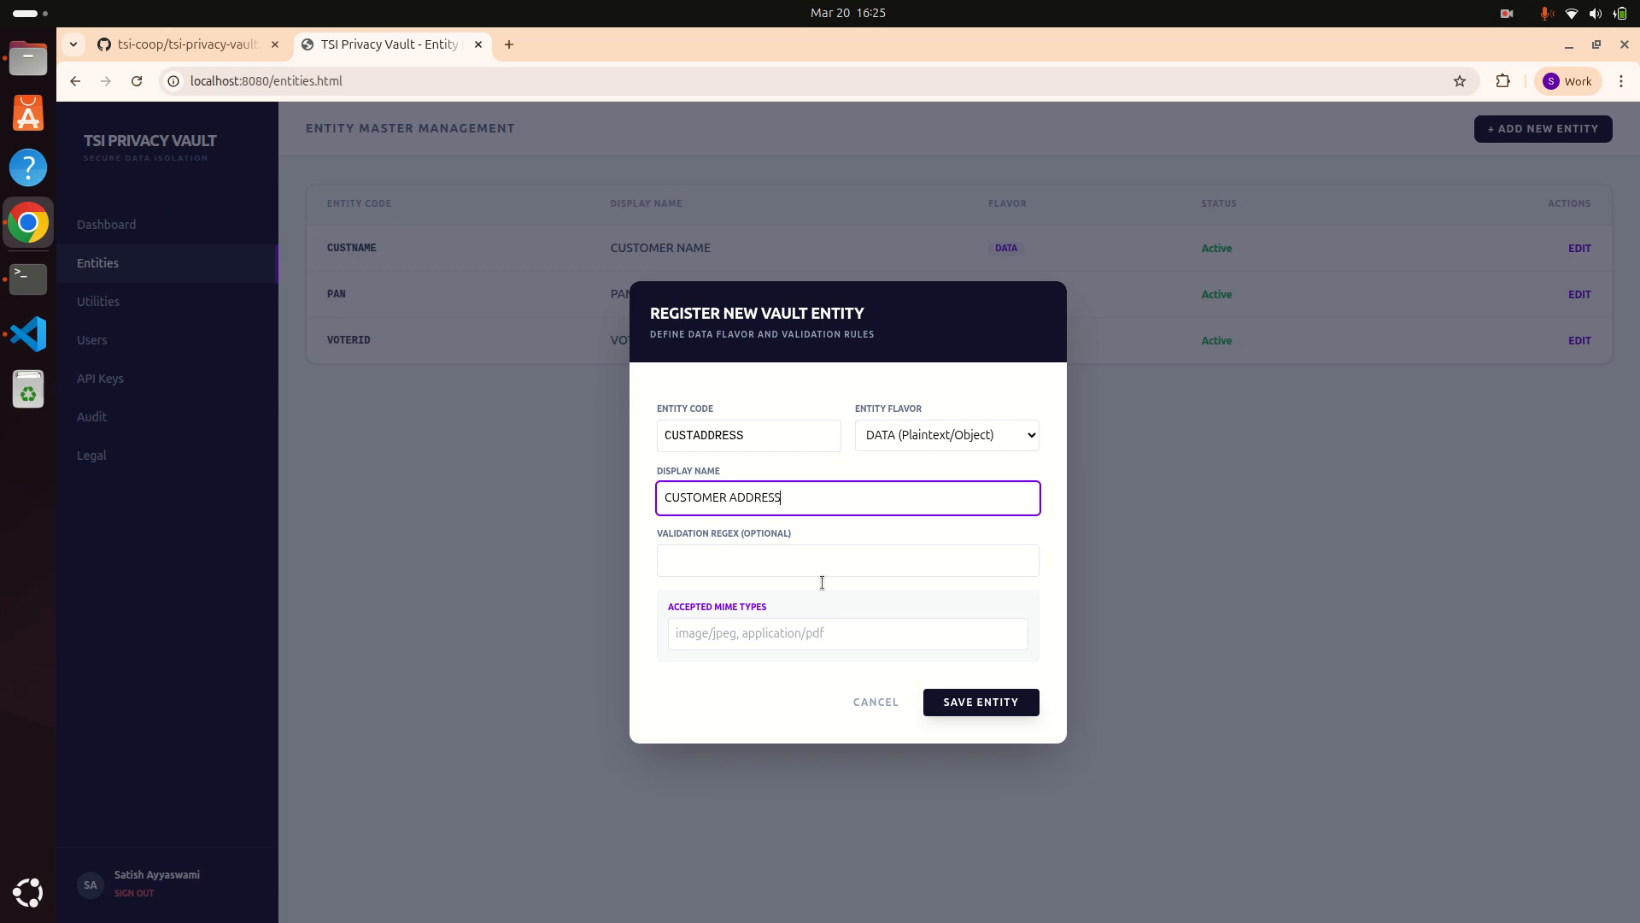
{"action": "left_click", "coordinate": [966, 706]}
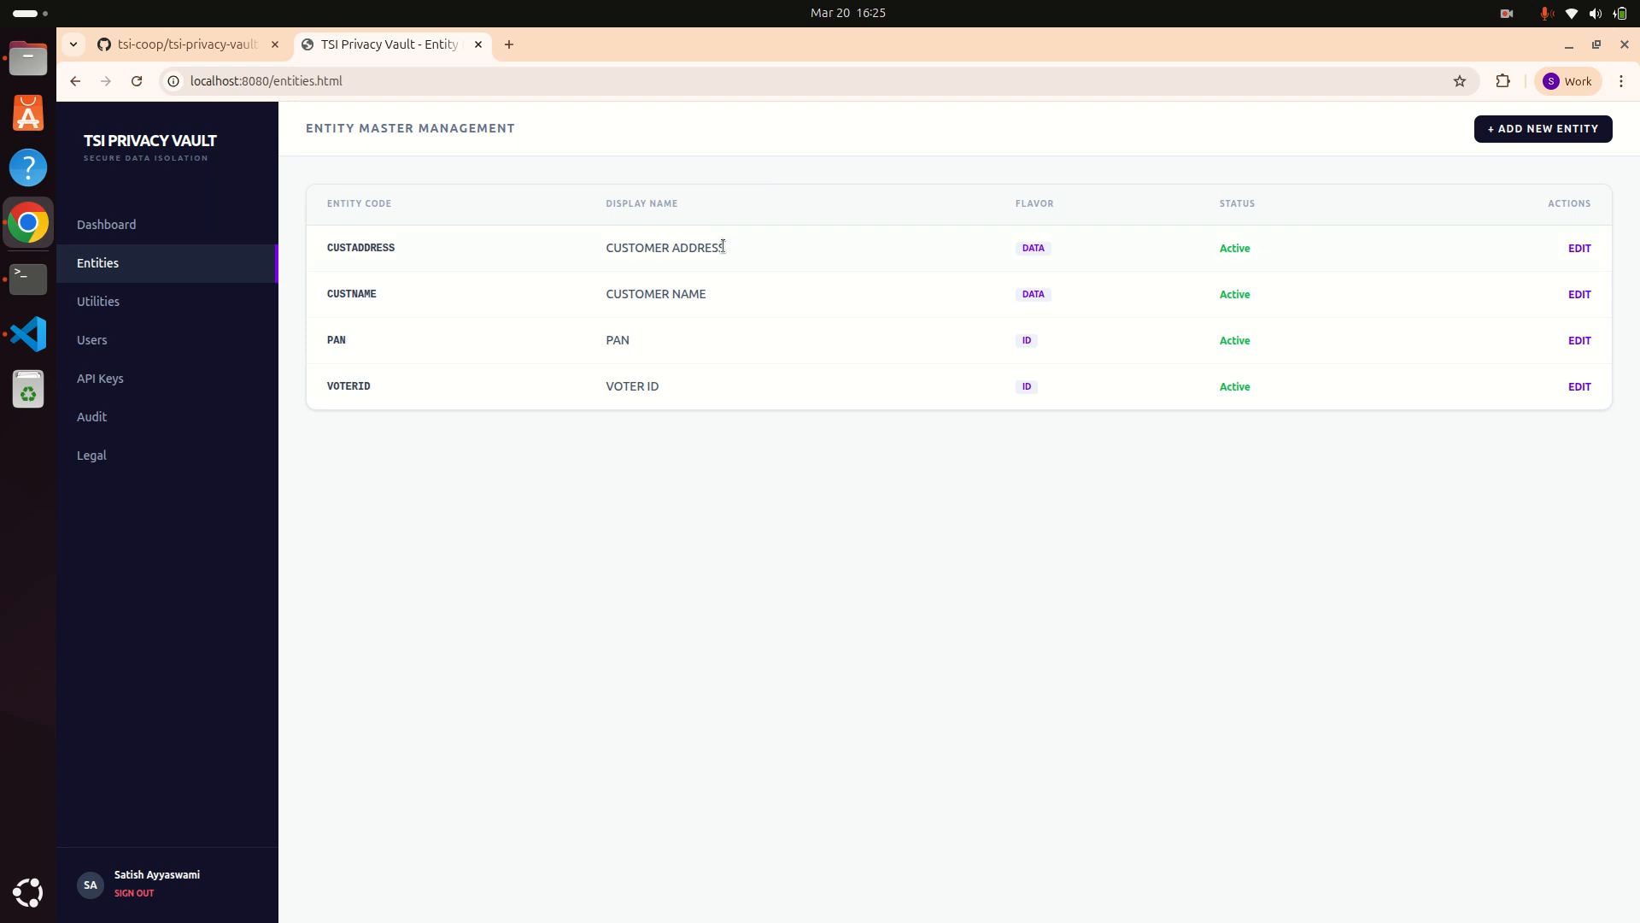
{"action": "left_click", "coordinate": [1543, 135]}
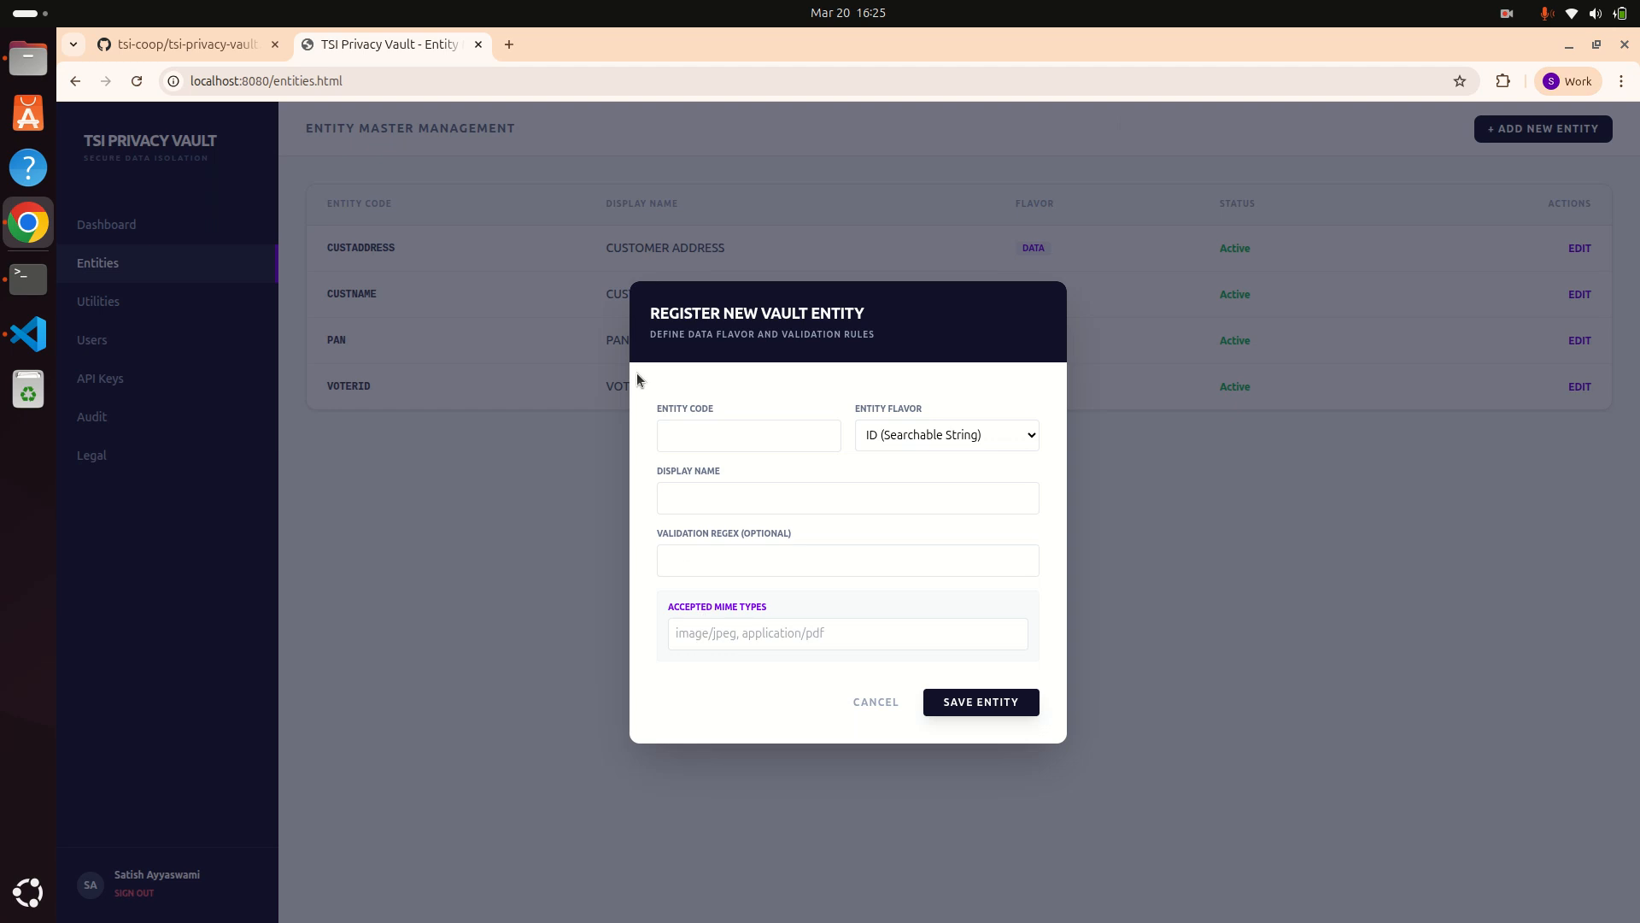
Step: Start a FILE (Binary Blob) entity, entering code MEDICAL_REPORT and display name MEDICAL
{"action": "left_click", "coordinate": [686, 435]}
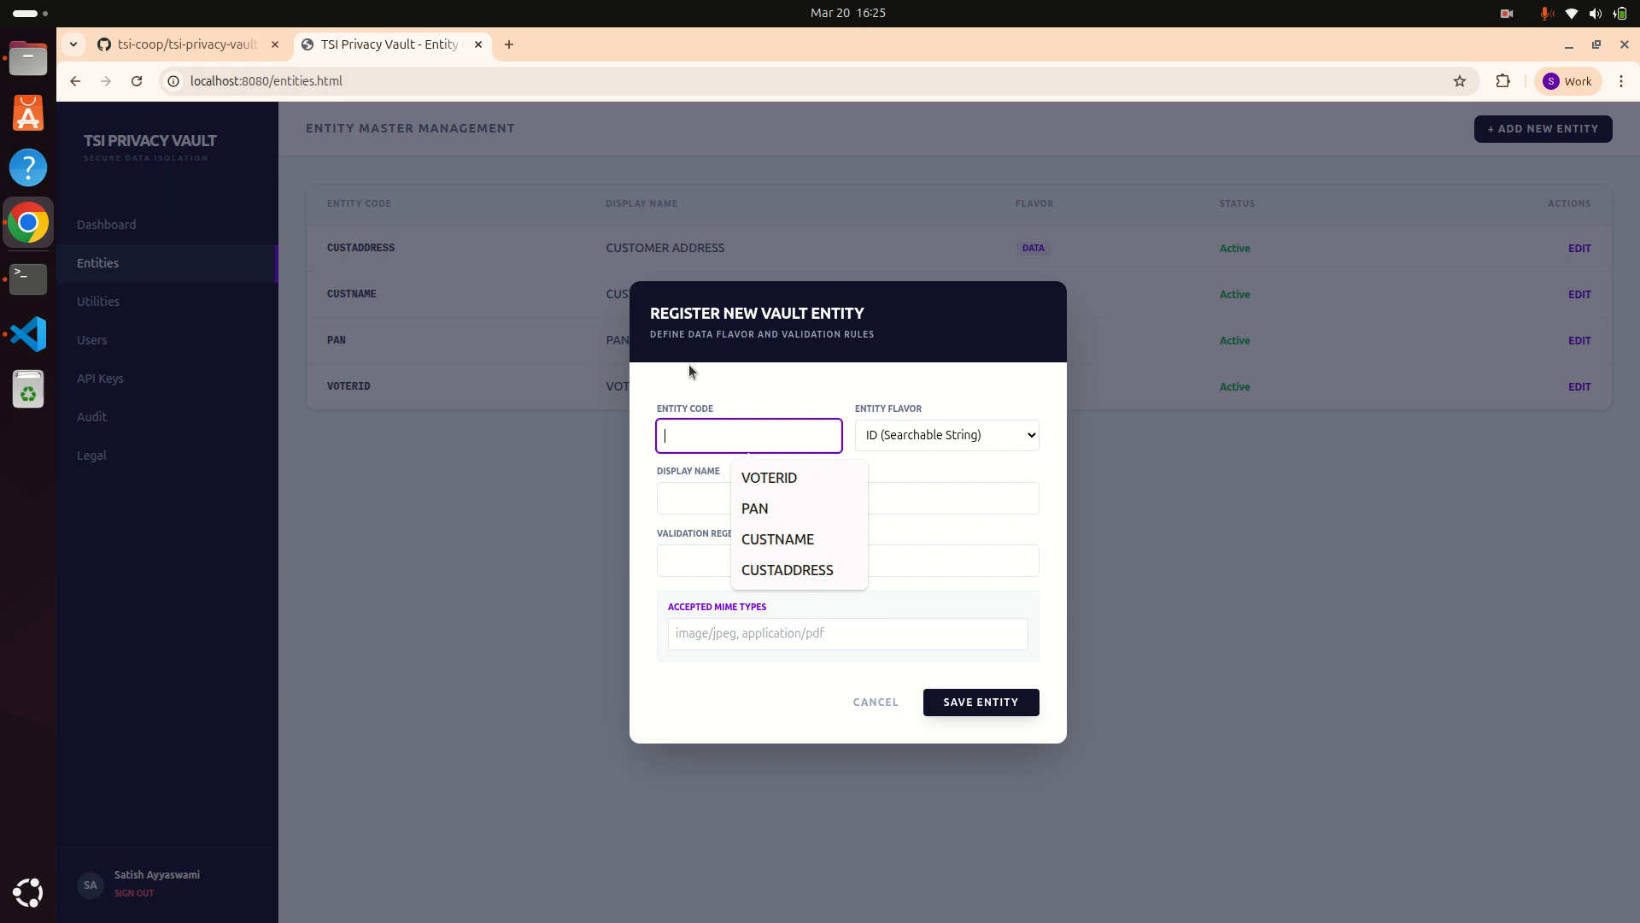
{"action": "type", "text": "MEDIC"}
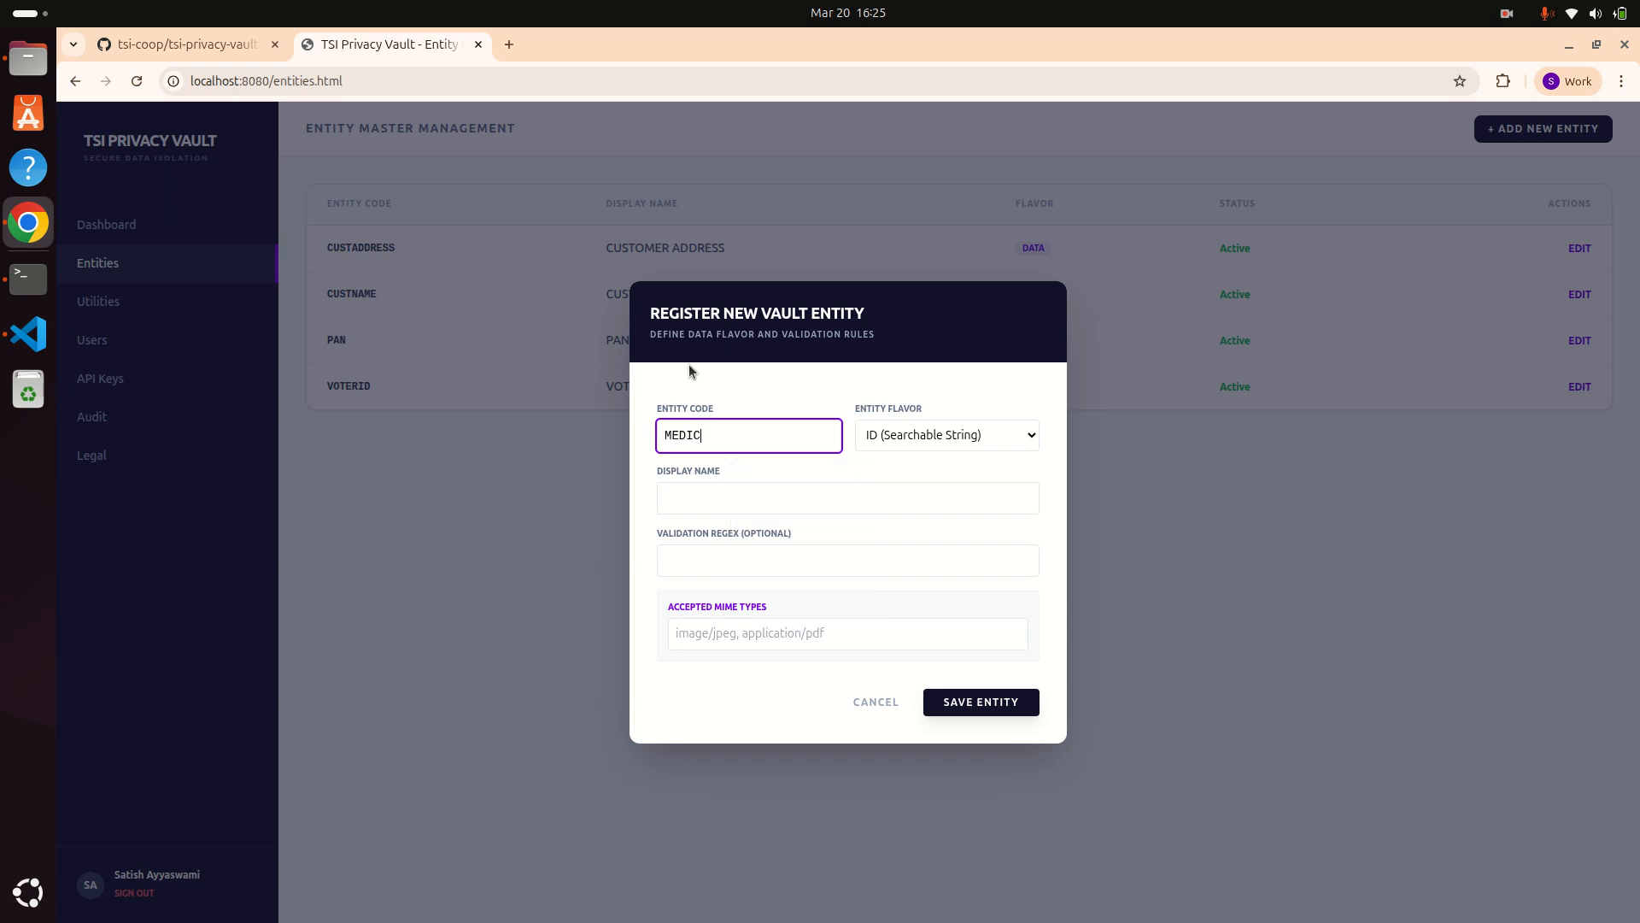
{"action": "type", "text": "AL_REPORT"}
{"action": "key", "text": "Tab"}
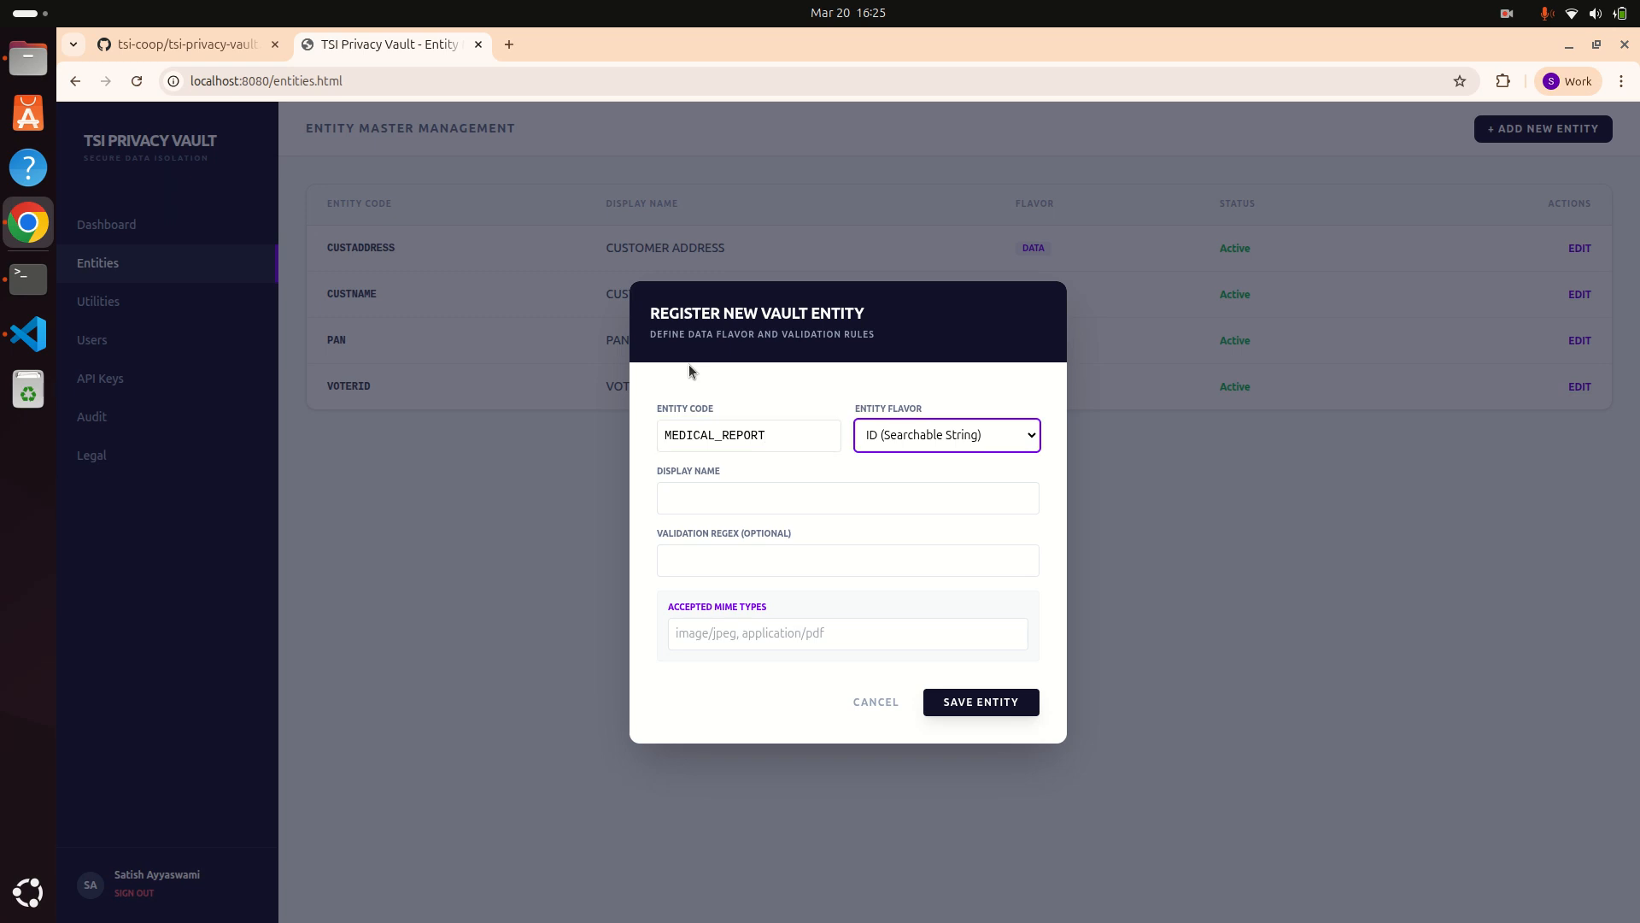
{"action": "key", "text": "Down"}
{"action": "key", "text": "Down"}
{"action": "key", "text": "alt+Down"}
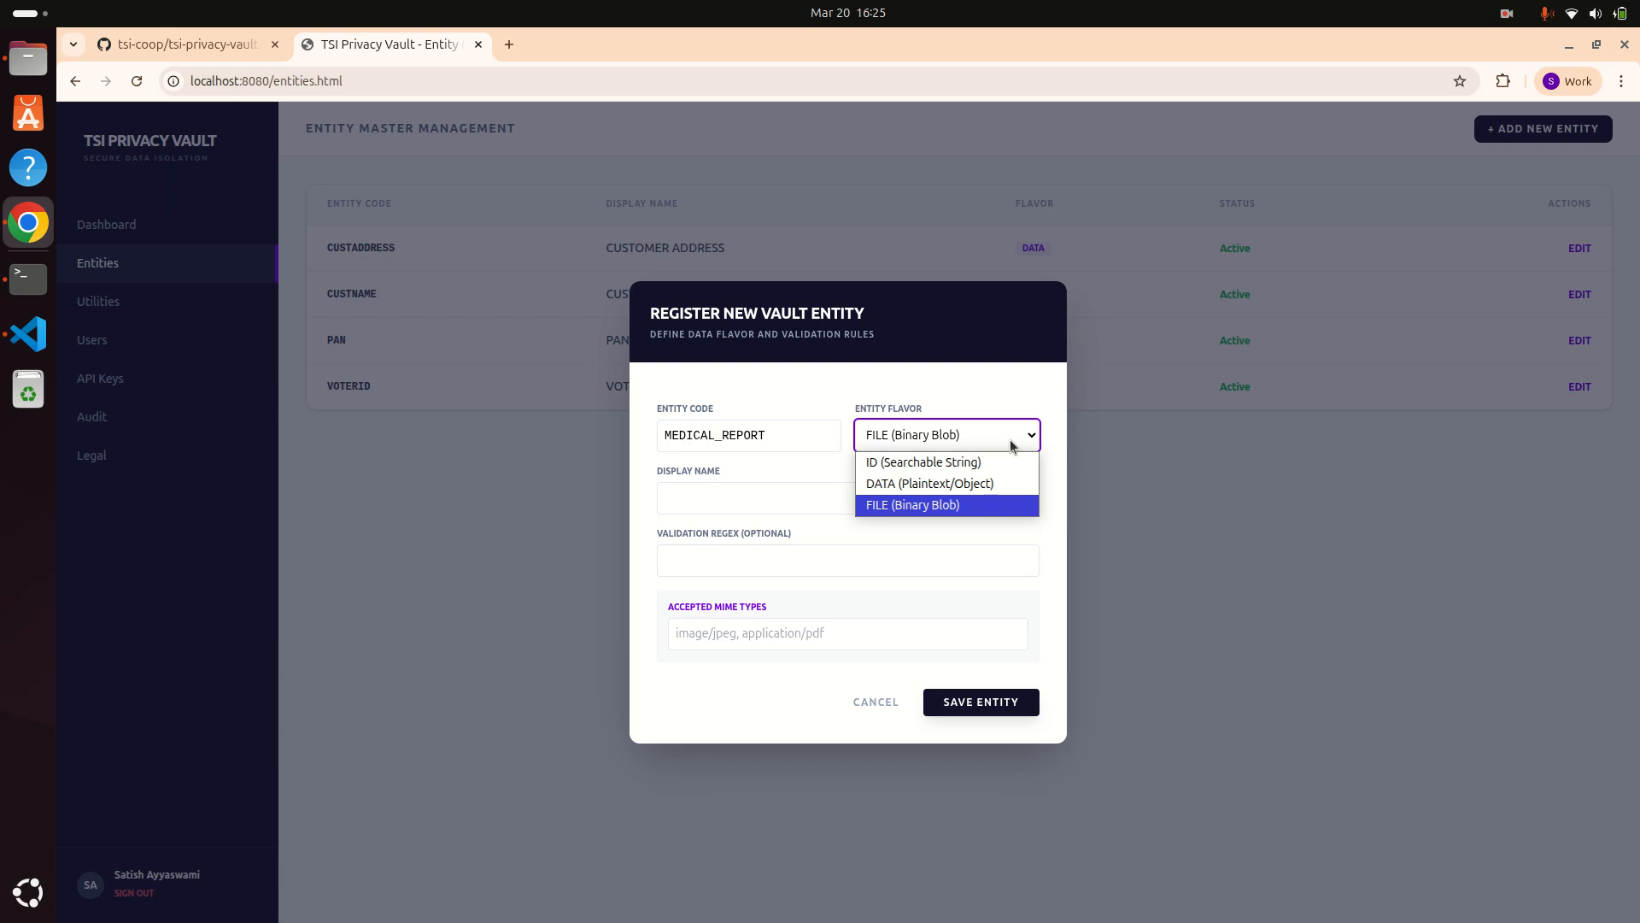
{"action": "left_click", "coordinate": [873, 505]}
{"action": "left_click", "coordinate": [857, 506]}
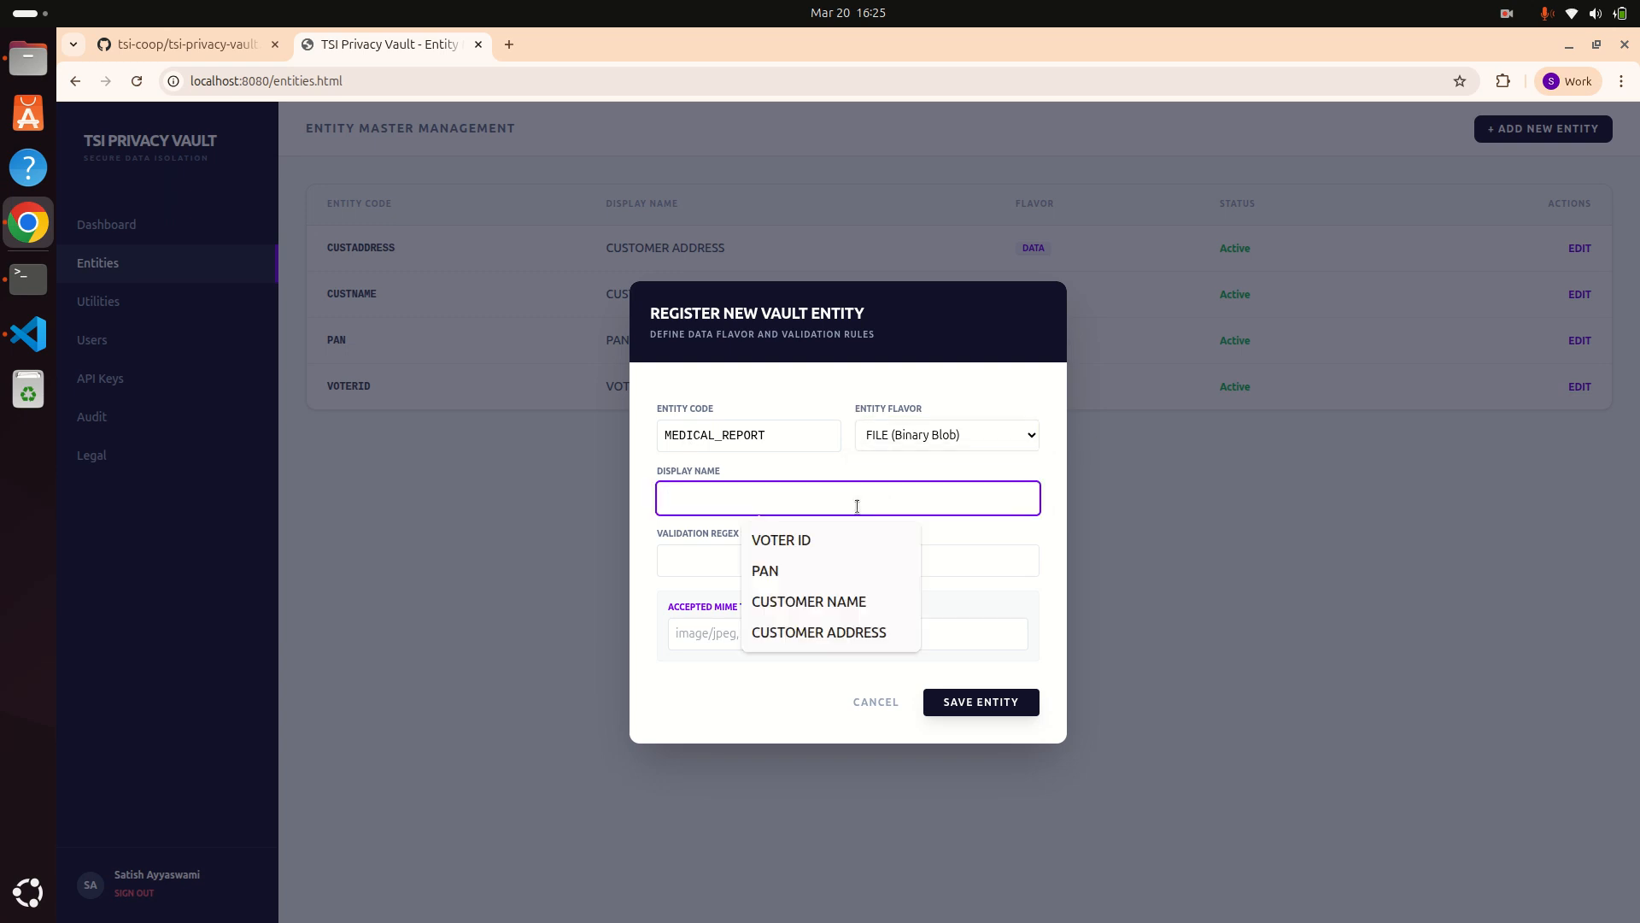
{"action": "type", "text": "MEDICA"}
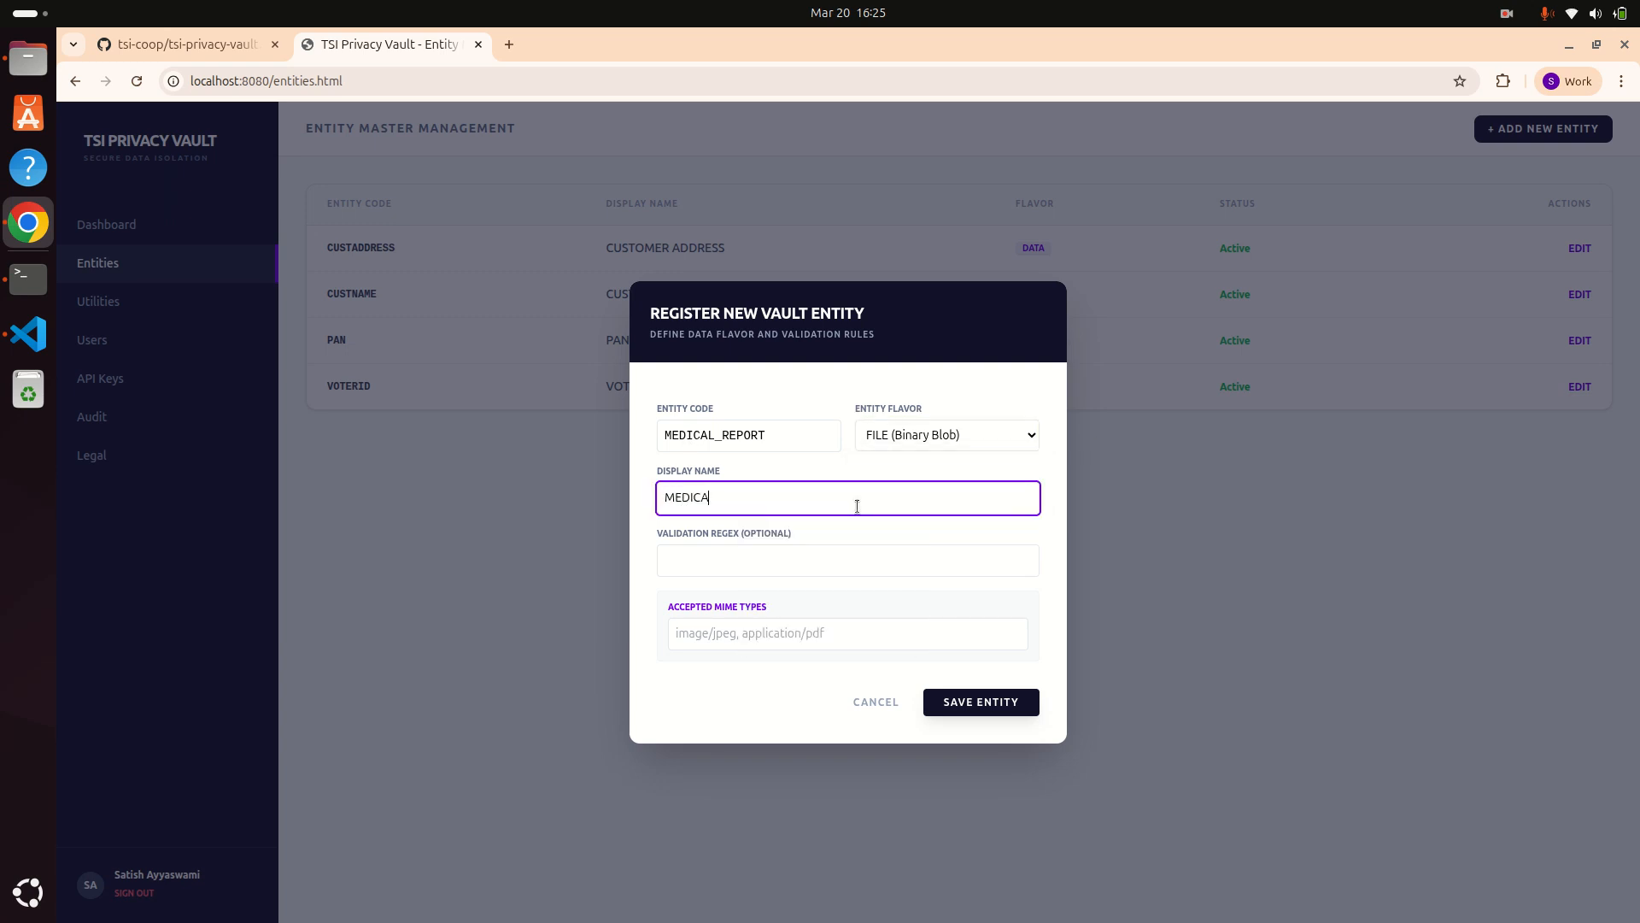
{"action": "type", "text": "L"}
Step: Change it to code FITNESS_REPORT, display name FITNESS REPORT, save, and go to Utilities
{"action": "left_click", "coordinate": [711, 430]}
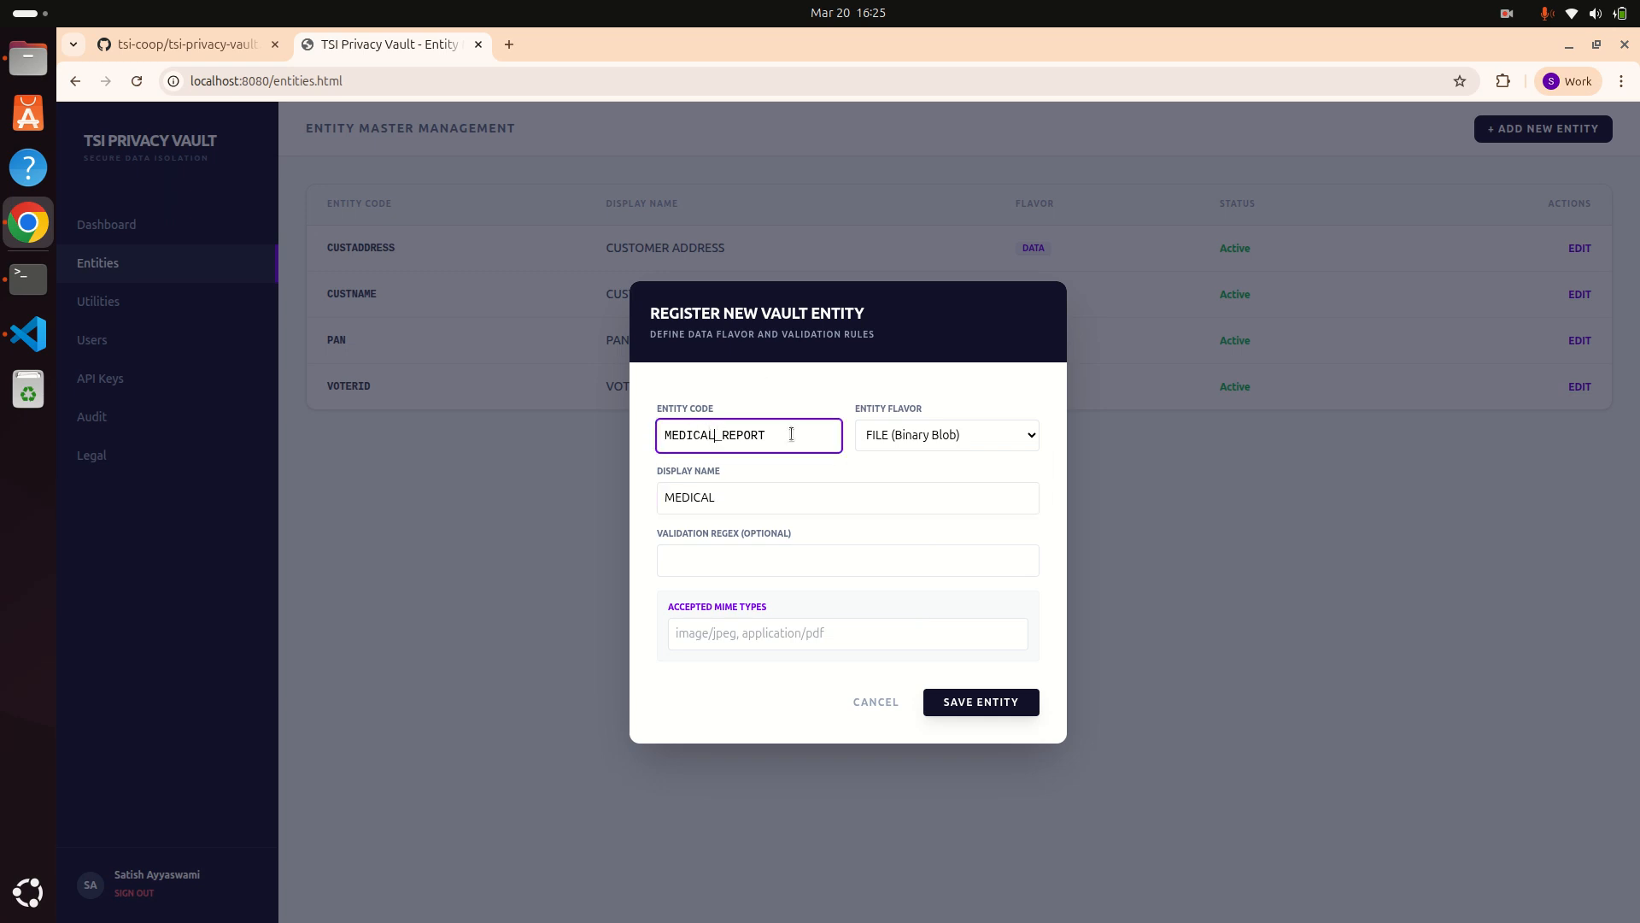
{"action": "key", "text": "BackSpace"}
{"action": "key", "text": "BackSpace"}
{"action": "key", "text": "BackSpace"}
{"action": "key", "text": "BackSpace"}
{"action": "key", "text": "BackSpace"}
{"action": "key", "text": "BackSpace"}
{"action": "key", "text": "BackSpace"}
{"action": "type", "text": "FITNESS"}
{"action": "key", "text": "Tab"}
{"action": "type", "text": "FITNES"}
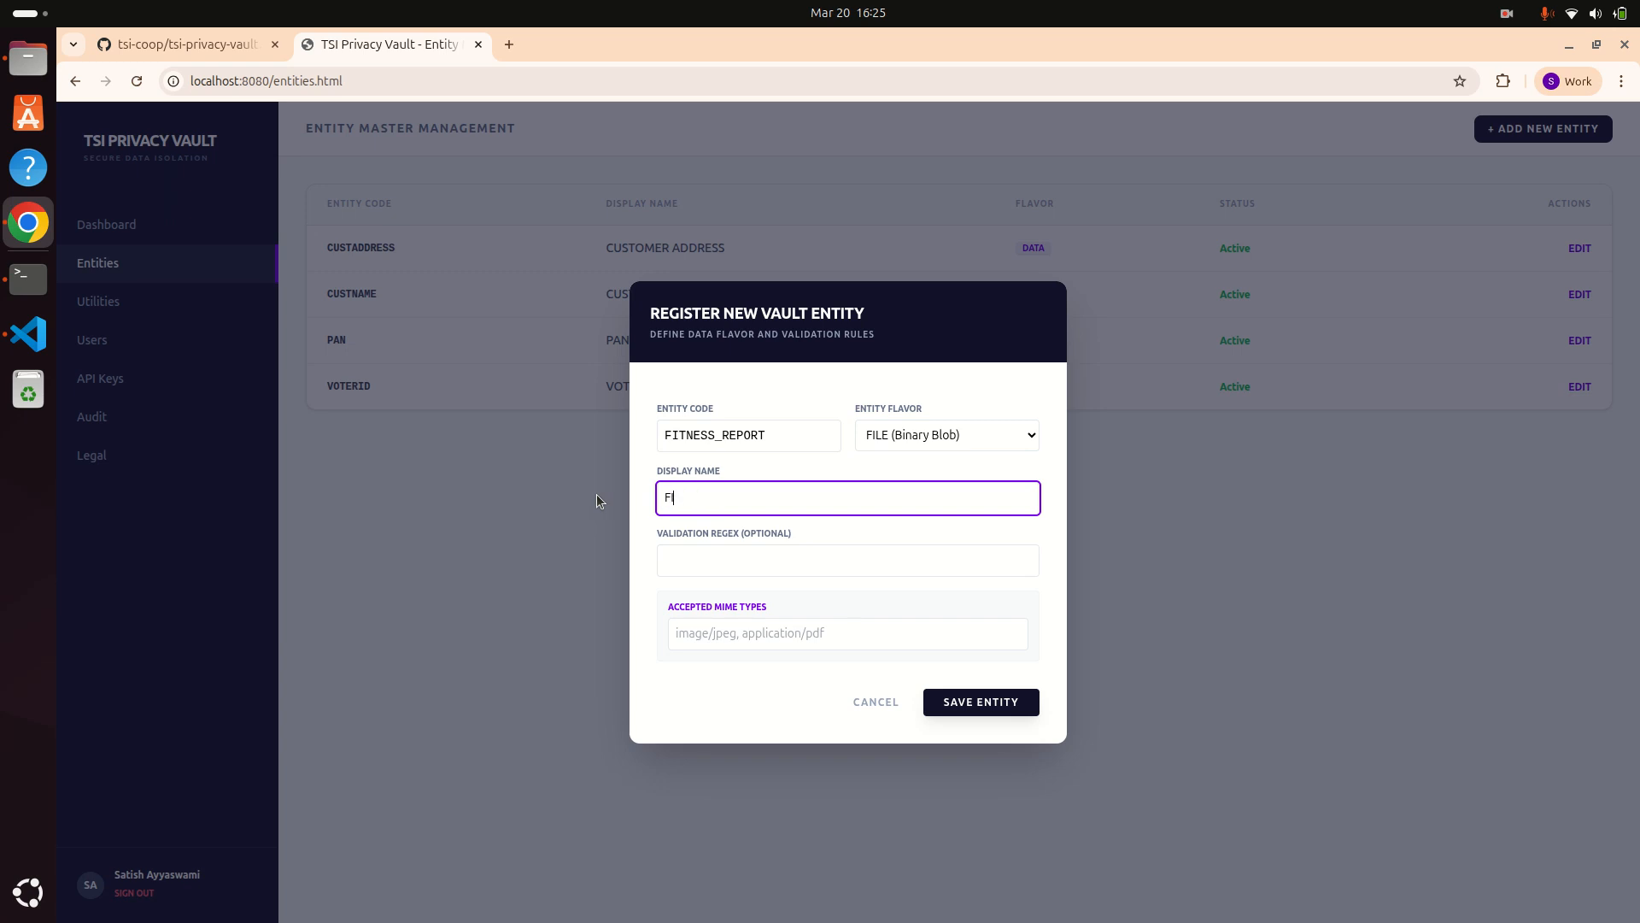
{"action": "type", "text": "S"}
{"action": "type", "text": " RE"}
{"action": "type", "text": "T"}
{"action": "left_click", "coordinate": [975, 705]}
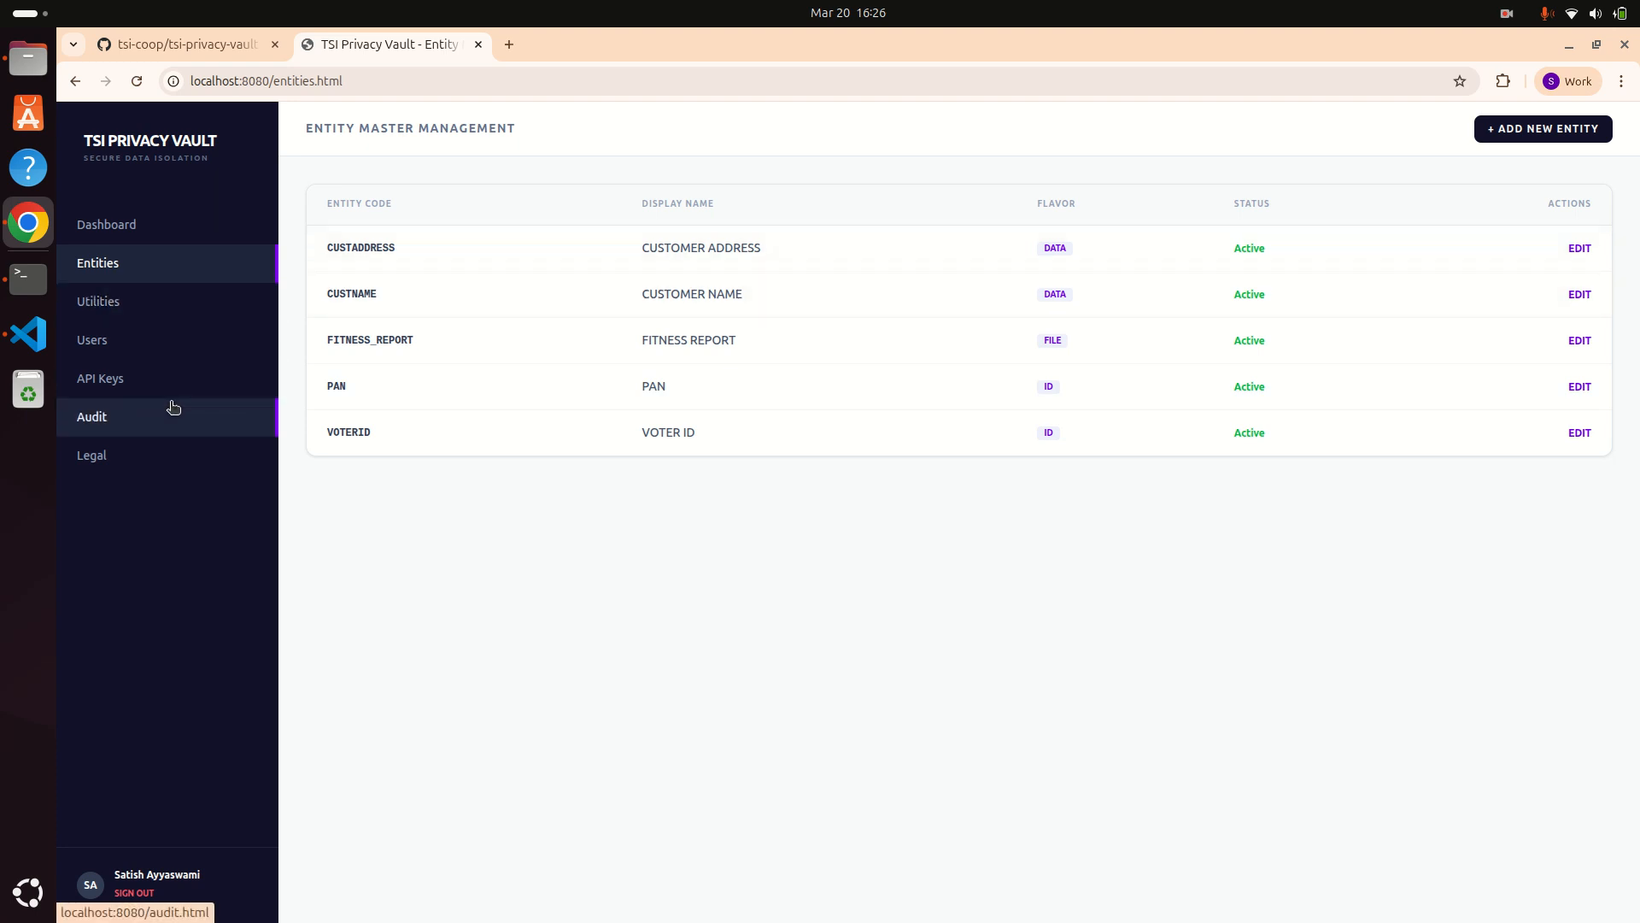
{"action": "left_click", "coordinate": [99, 309]}
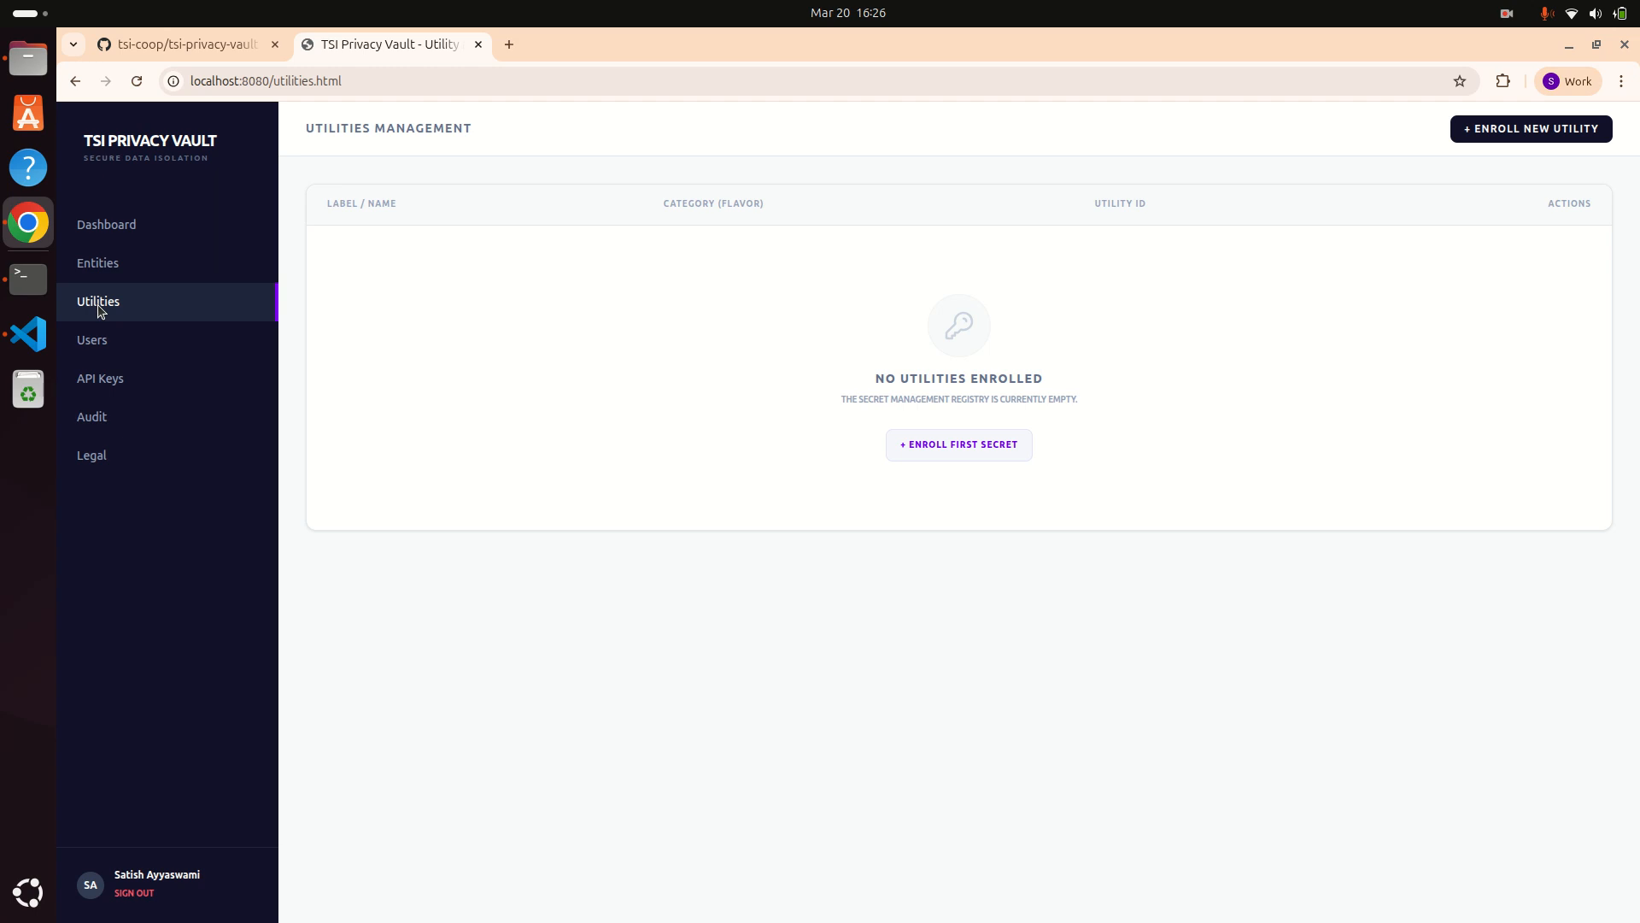
Step: Enroll the first utility with label MYDB_URL and payload localhost:3002
{"action": "left_click", "coordinate": [942, 455]}
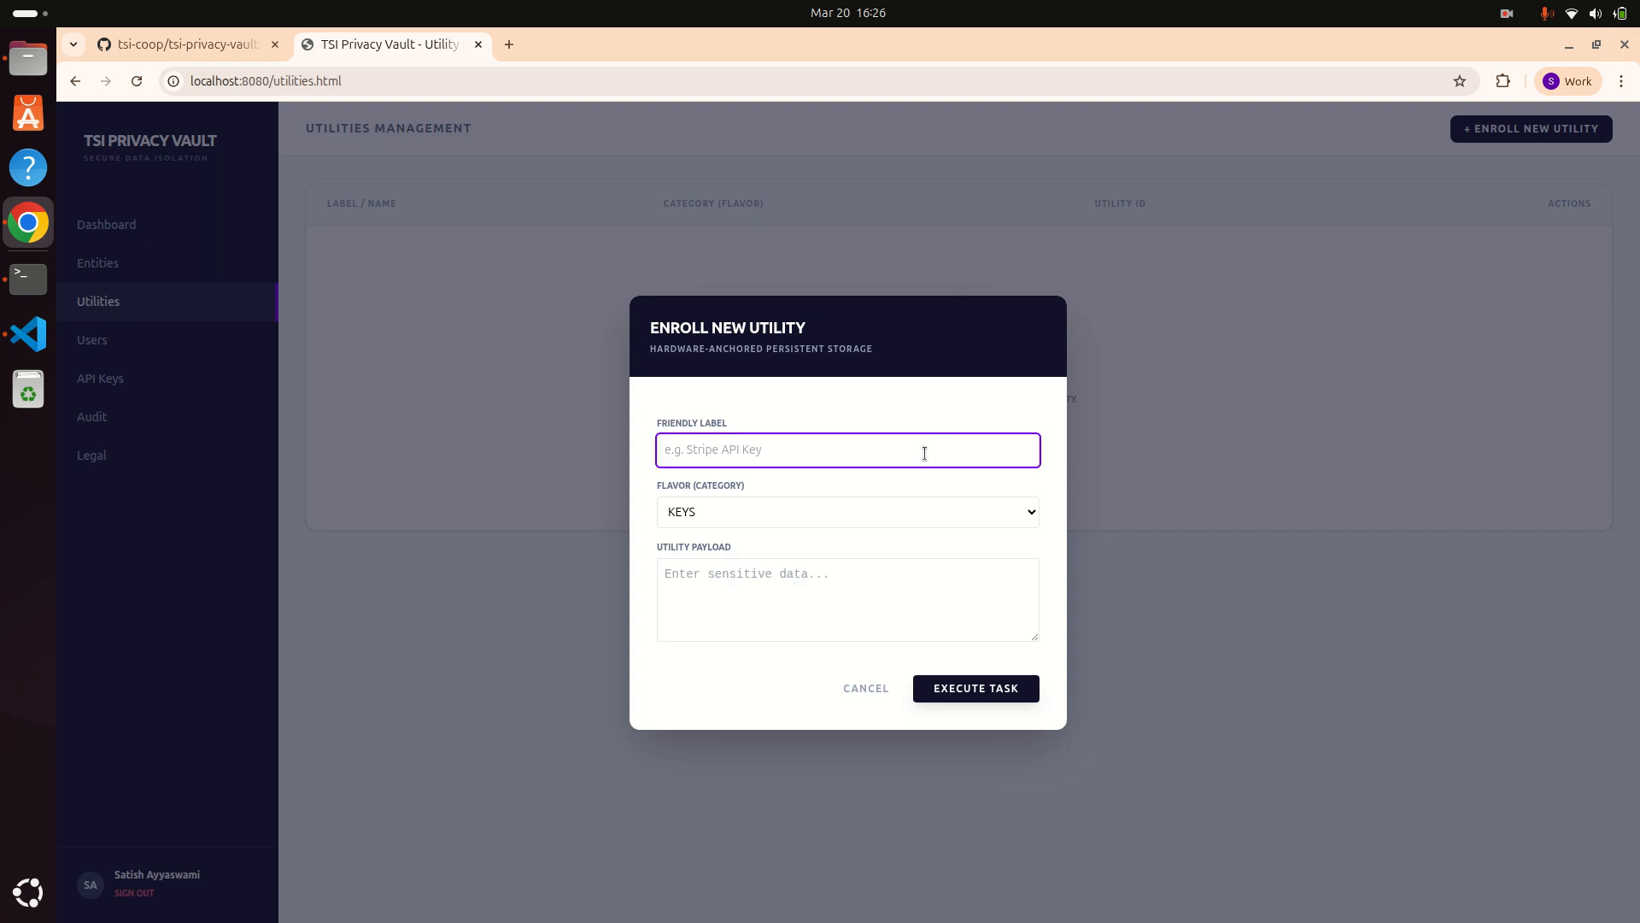
{"action": "type", "text": "MYDB_URL"}
{"action": "left_click", "coordinate": [804, 577]}
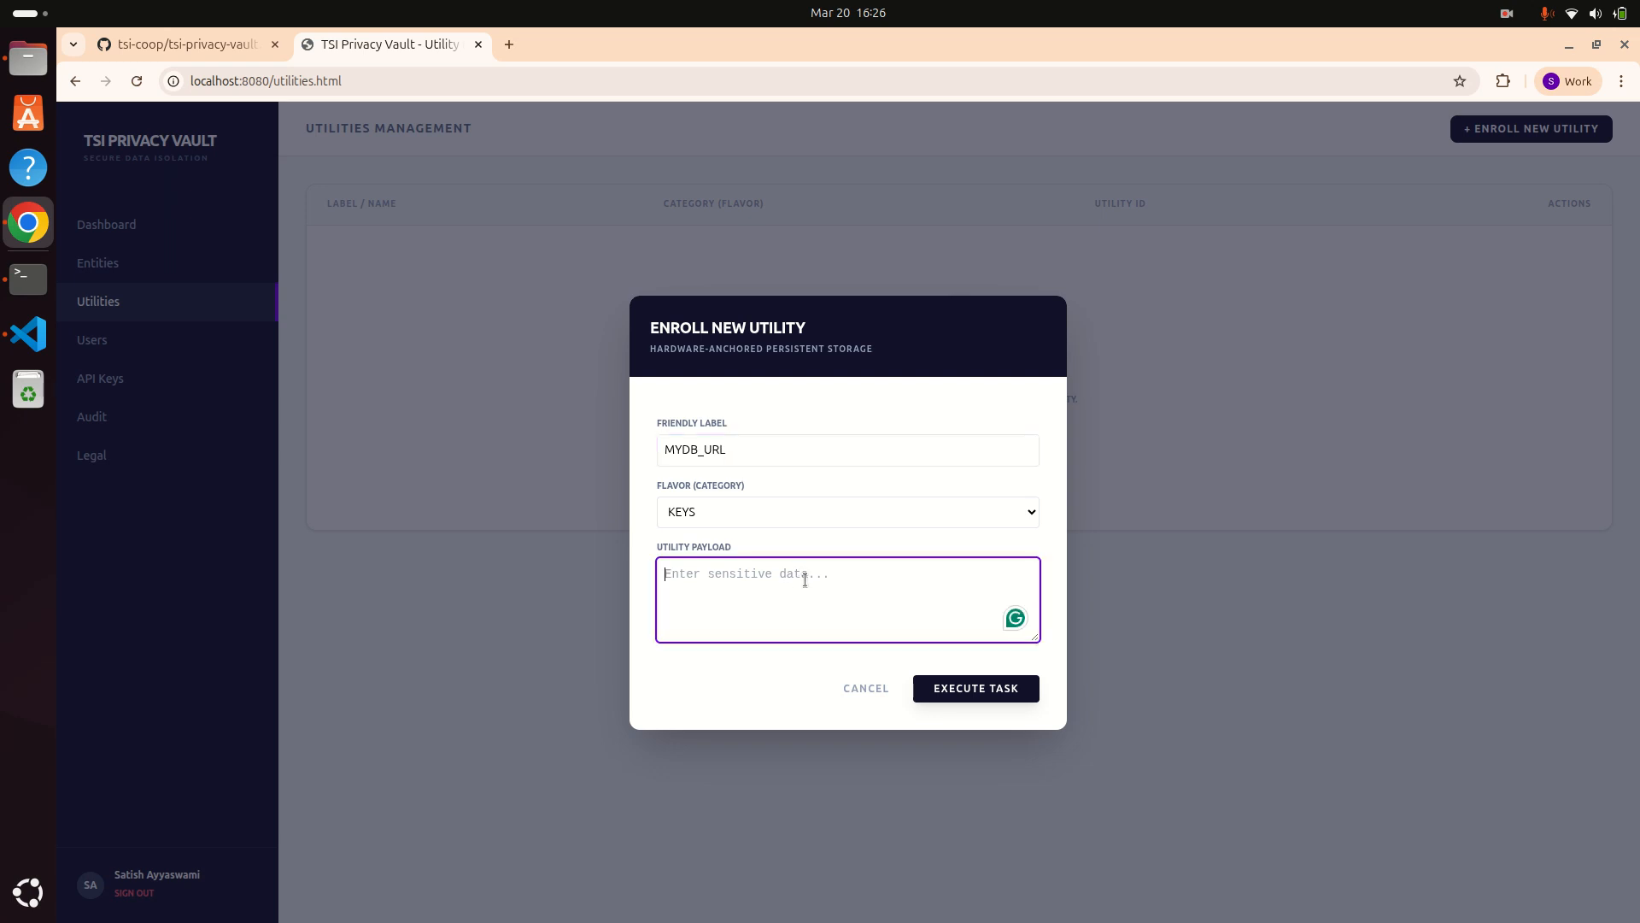
{"action": "type", "text": "localhost:3002"}
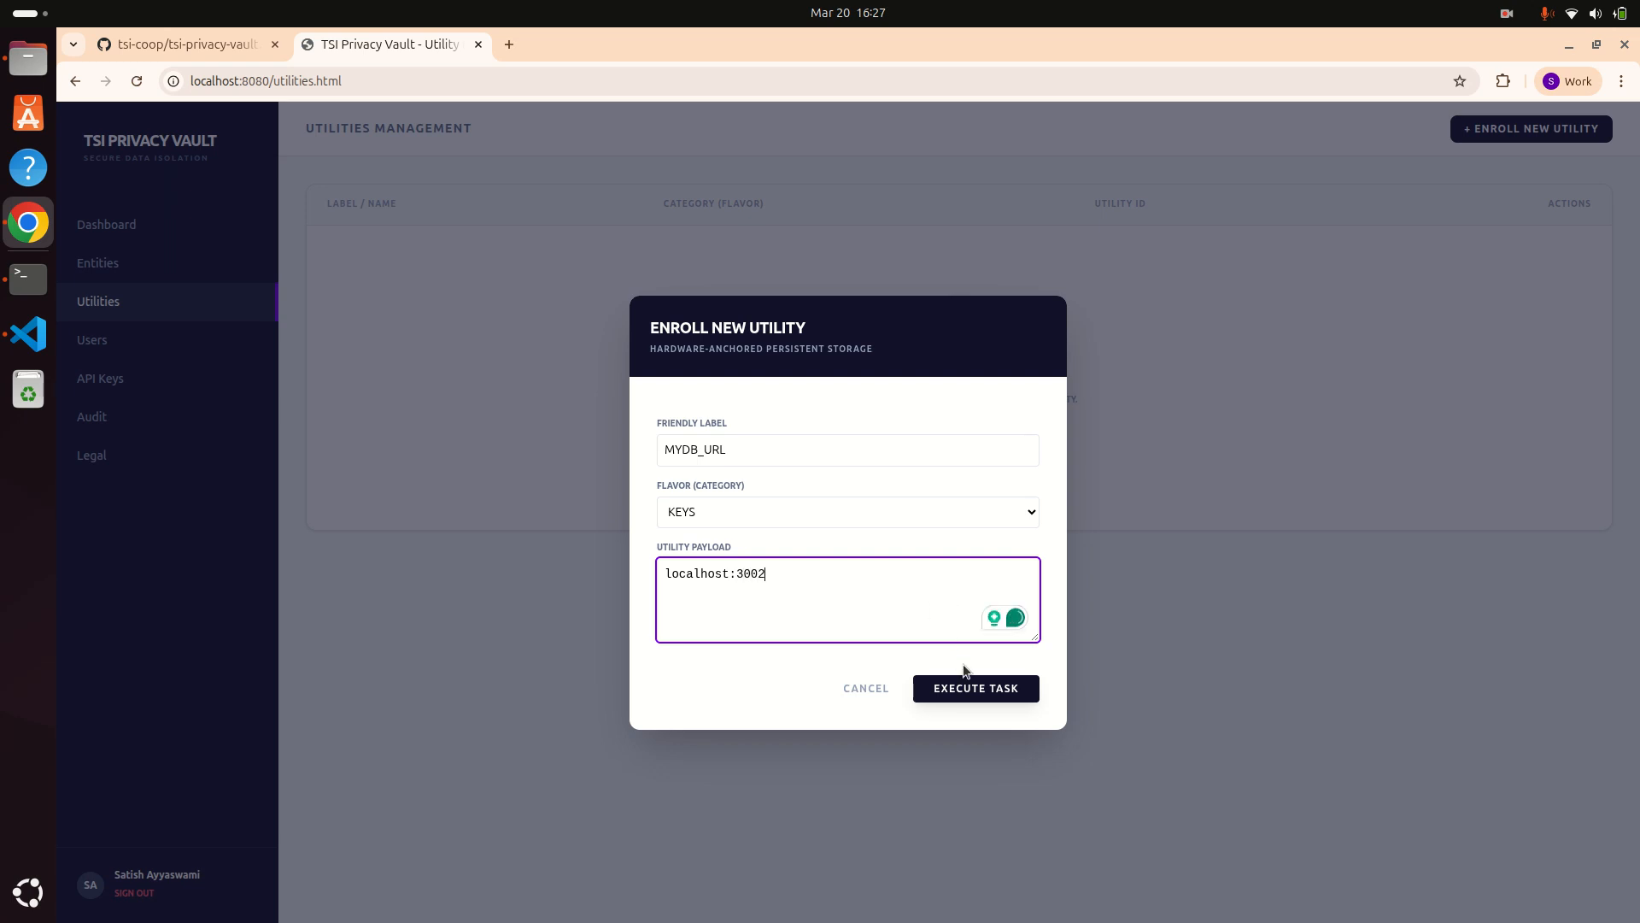
{"action": "left_click", "coordinate": [978, 692]}
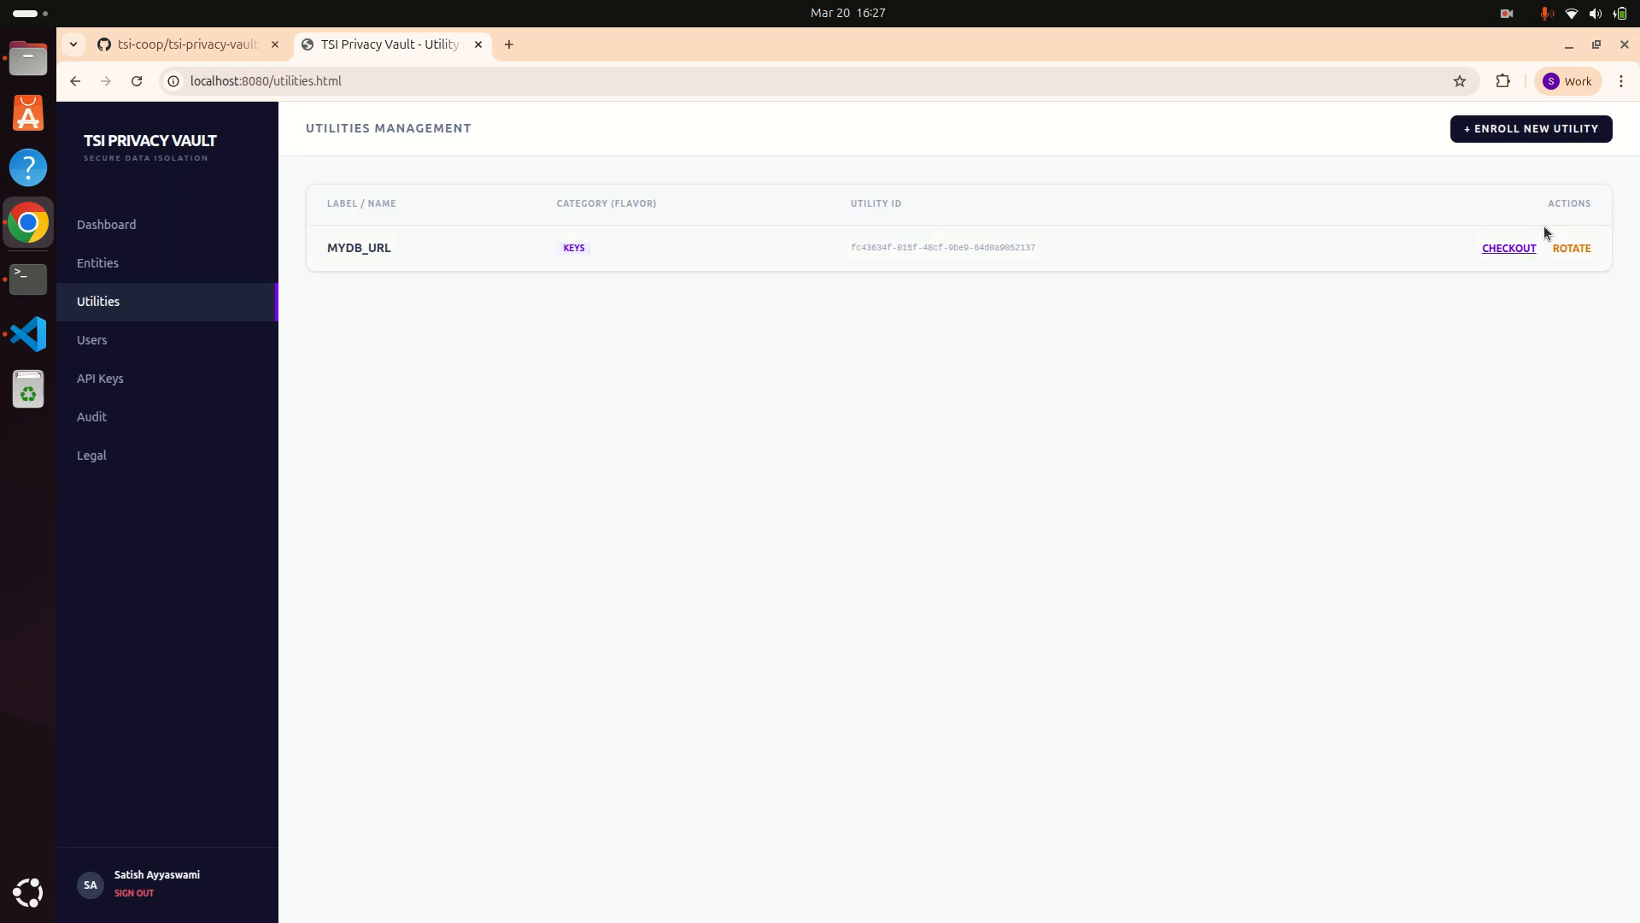
Step: Enroll a KEYS utility labelled MYDB_DBNAME with payload test
{"action": "left_click", "coordinate": [1536, 129]}
{"action": "left_click", "coordinate": [850, 453]}
{"action": "type", "text": "MY"}
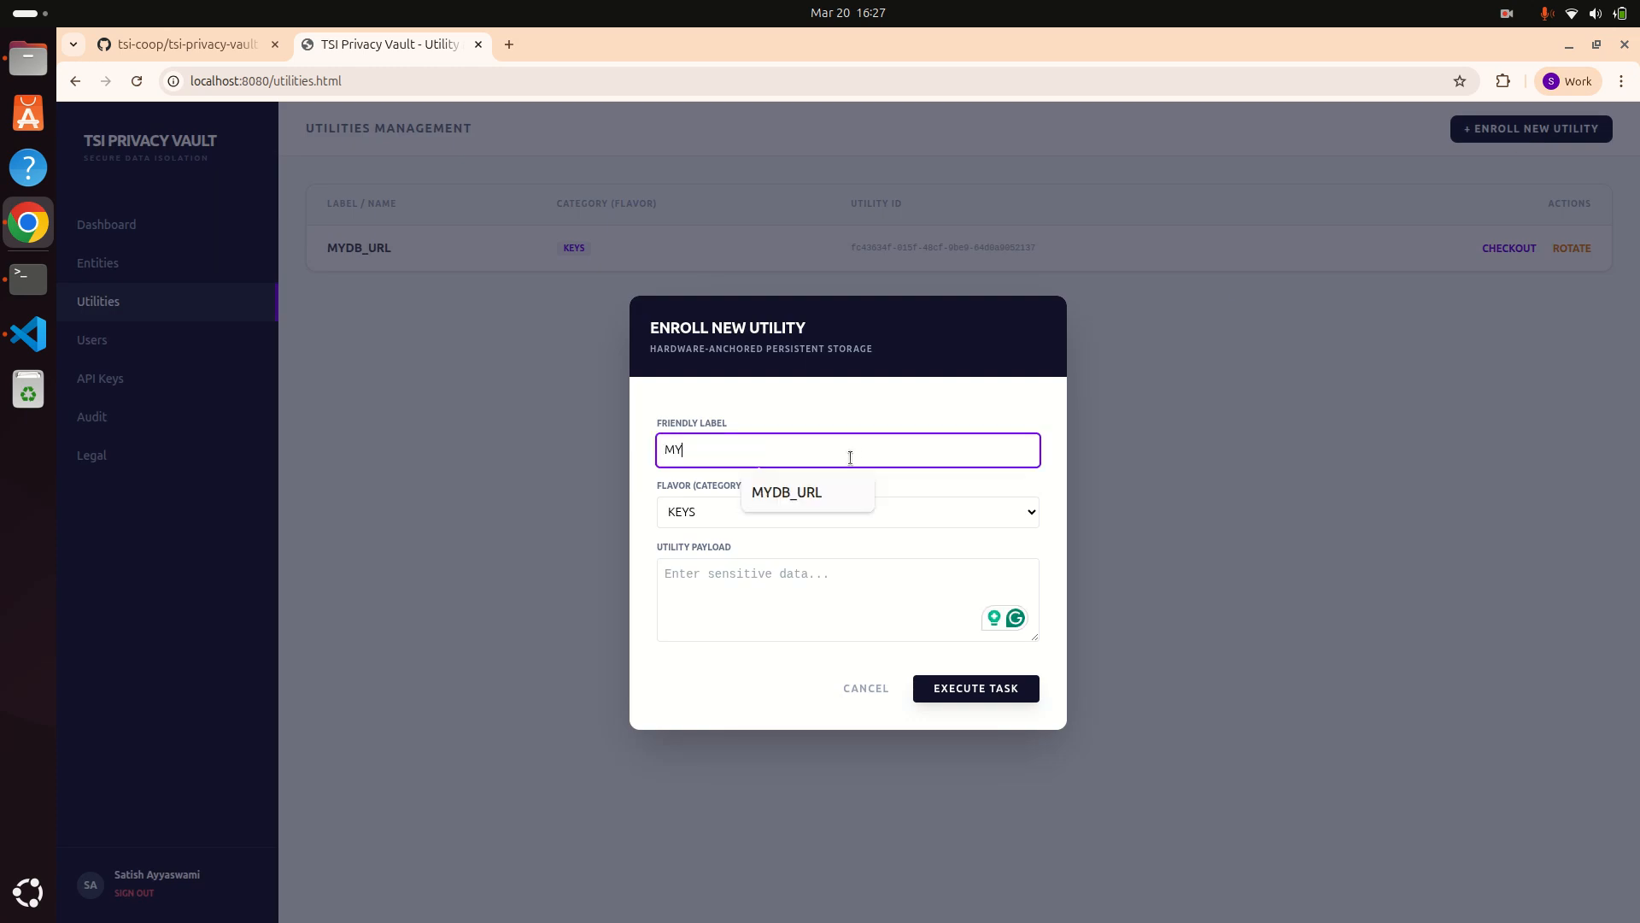
{"action": "type", "text": "DB_DBNAME"}
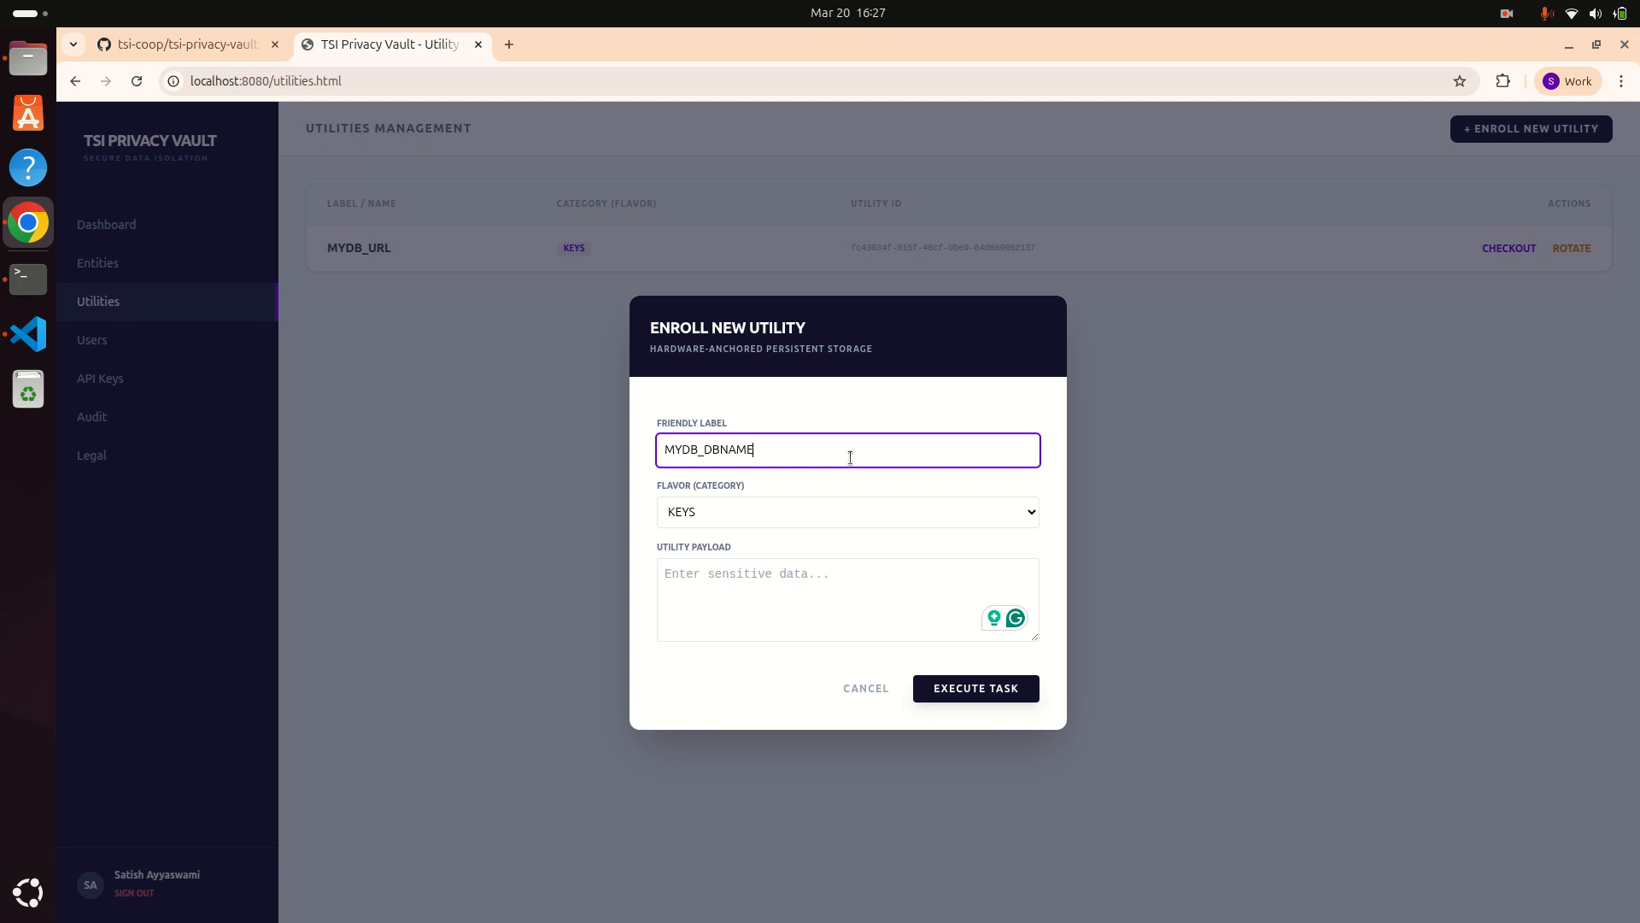
{"action": "key", "text": "Tab"}
{"action": "key", "text": "Tab"}
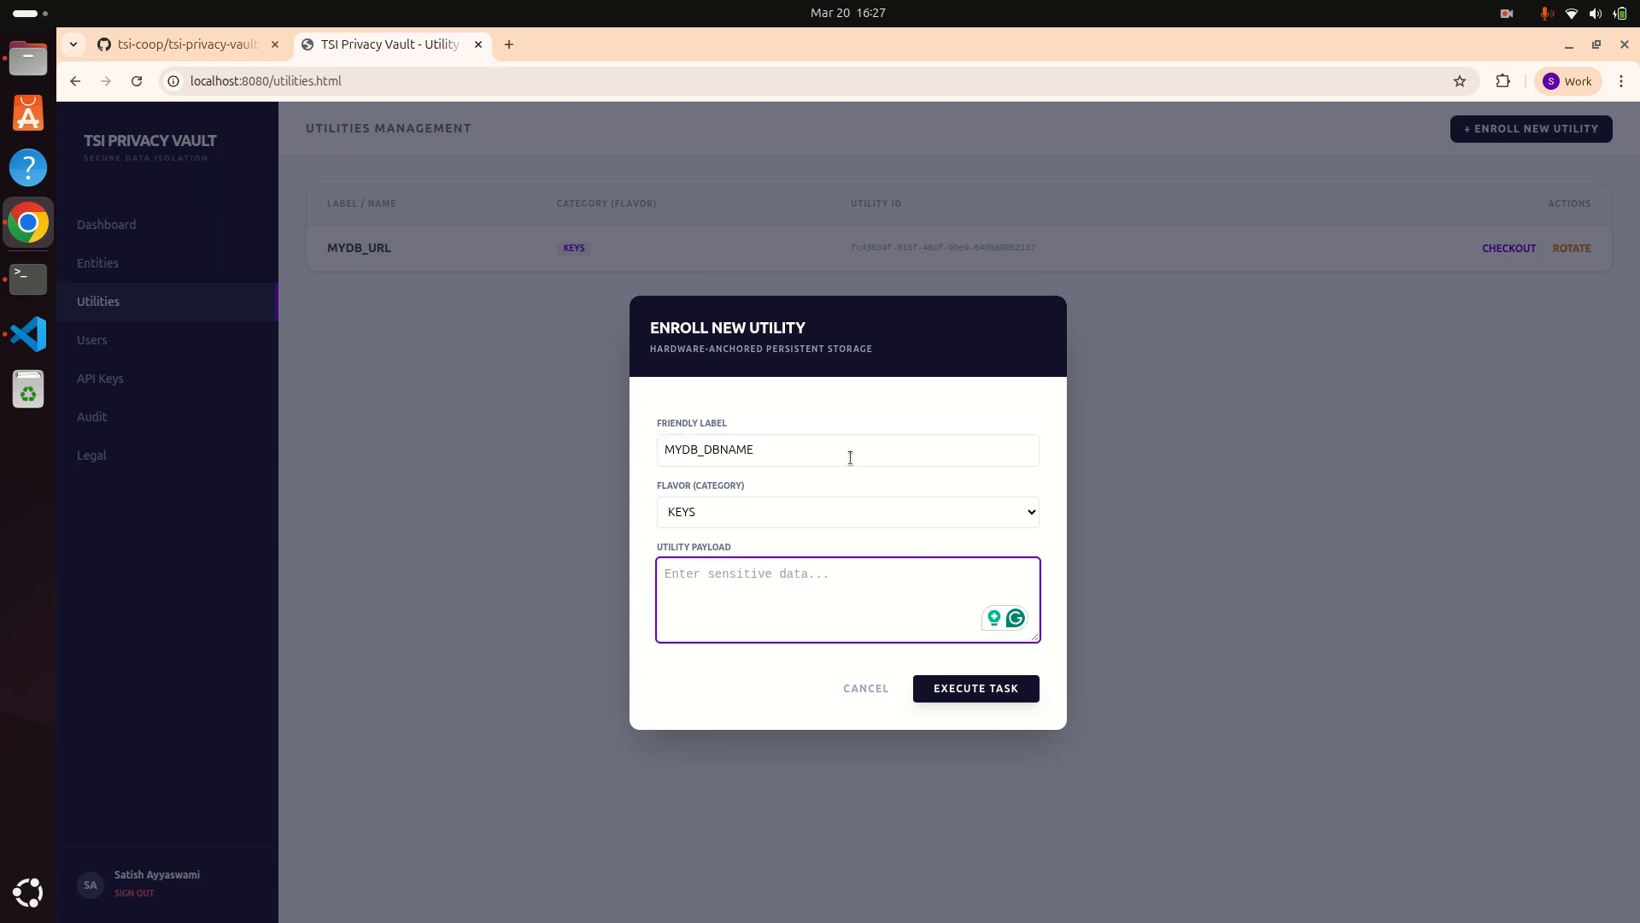
{"action": "type", "text": "test"}
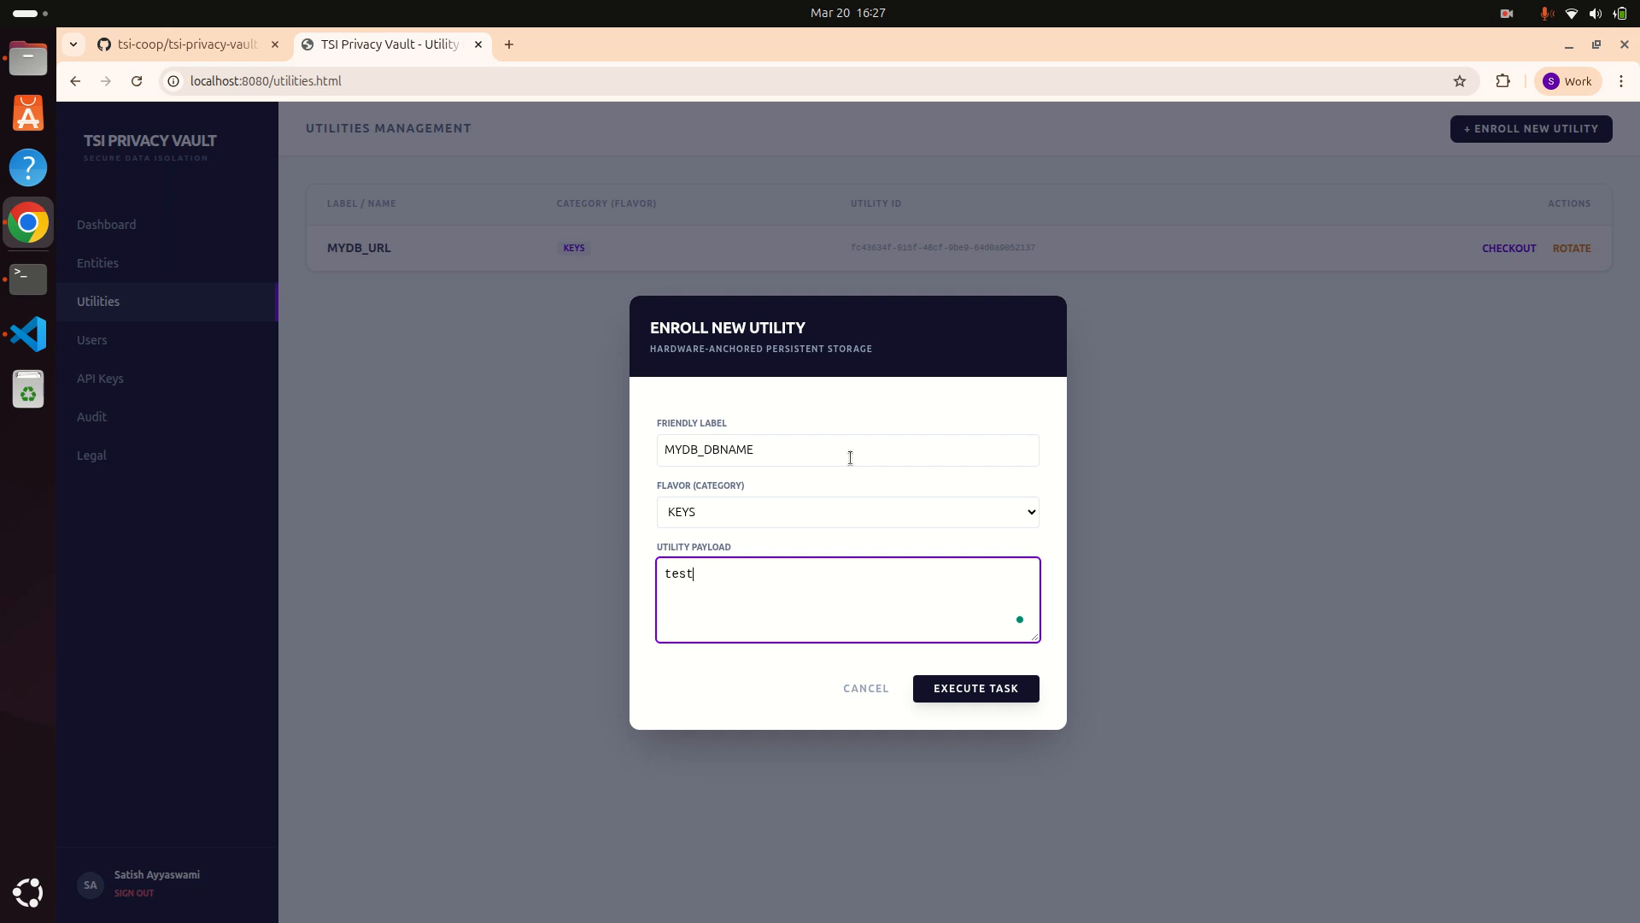
{"action": "left_click", "coordinate": [983, 698]}
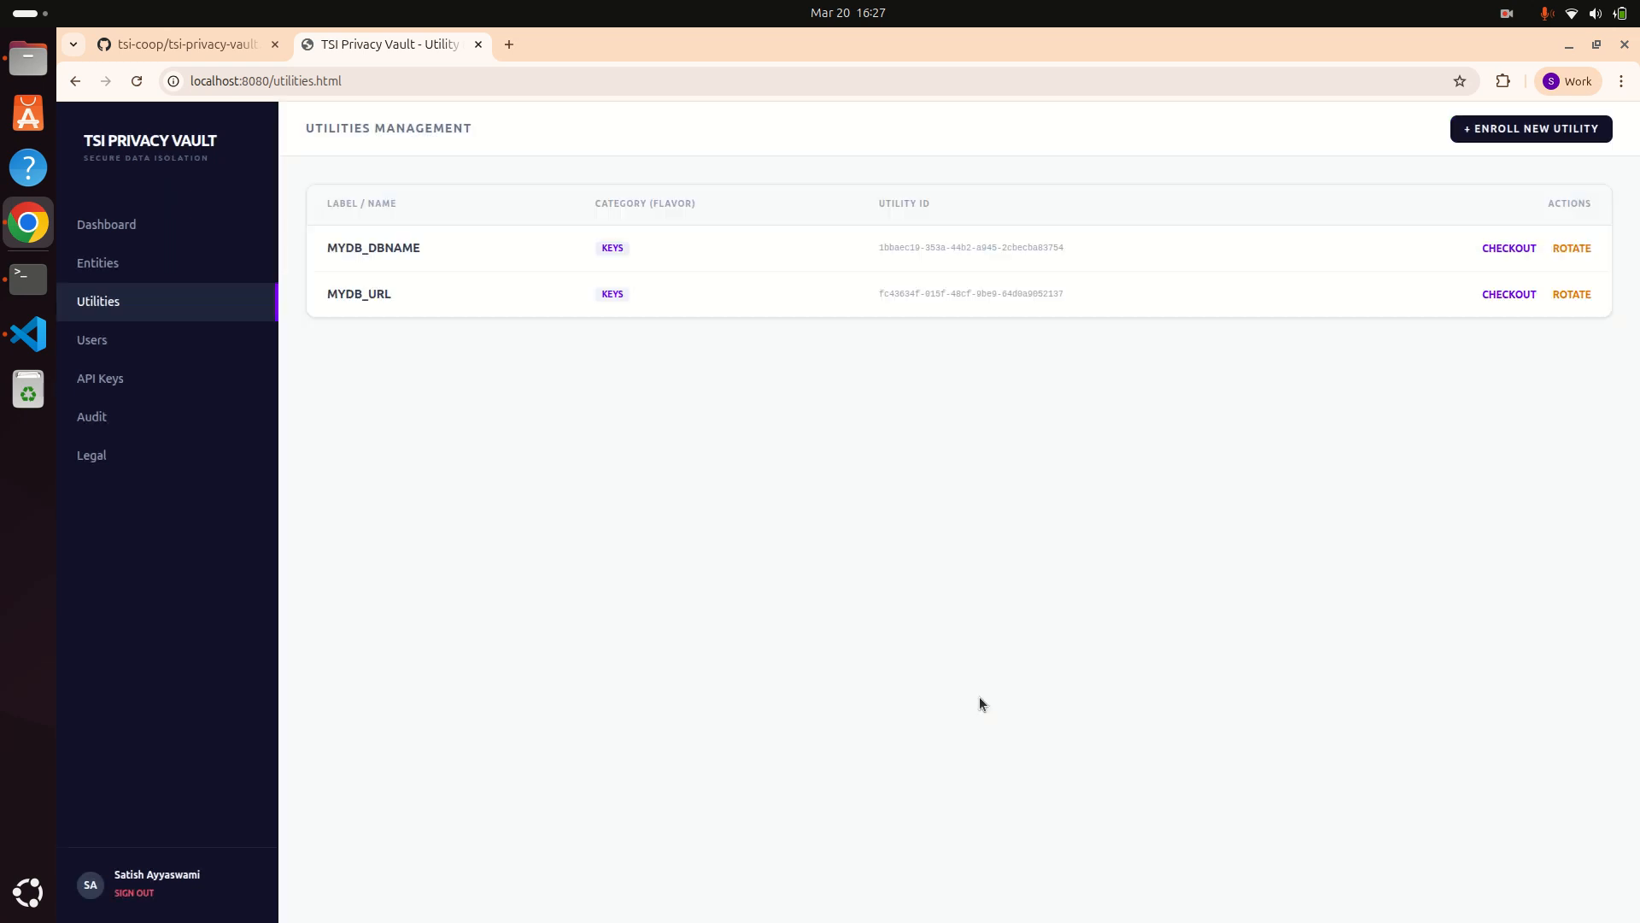
Step: Enroll a KEYS utility labelled MYDB_PASS holding the database password
{"action": "left_click", "coordinate": [1497, 128]}
{"action": "left_click", "coordinate": [770, 448]}
{"action": "type", "text": "MYDB"}
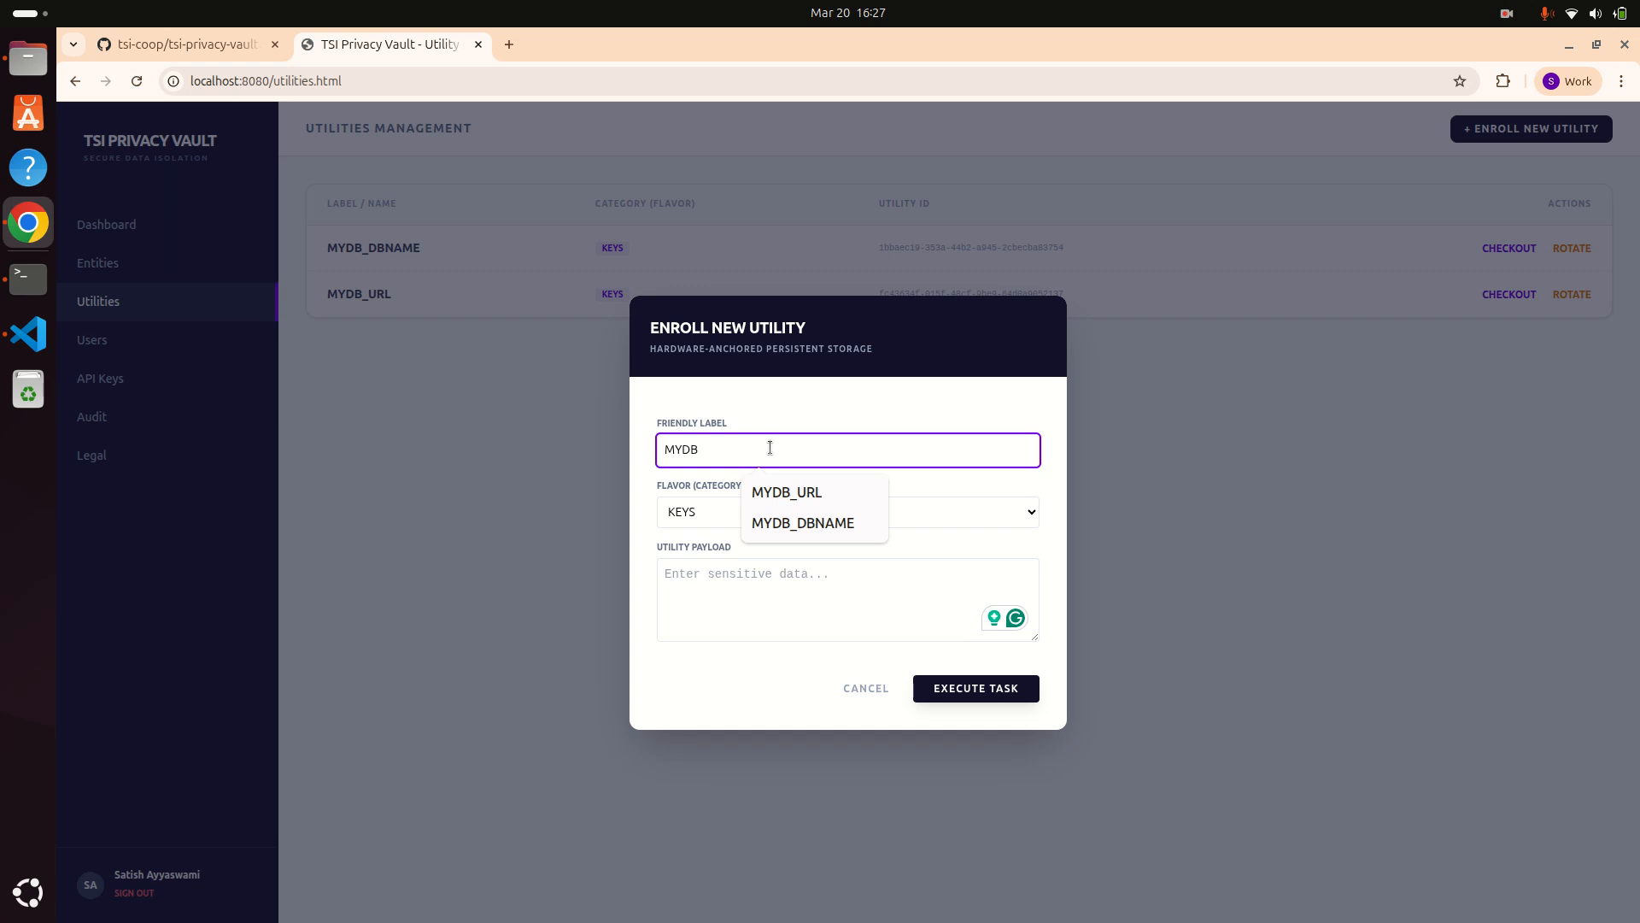
{"action": "type", "text": "_PASS"}
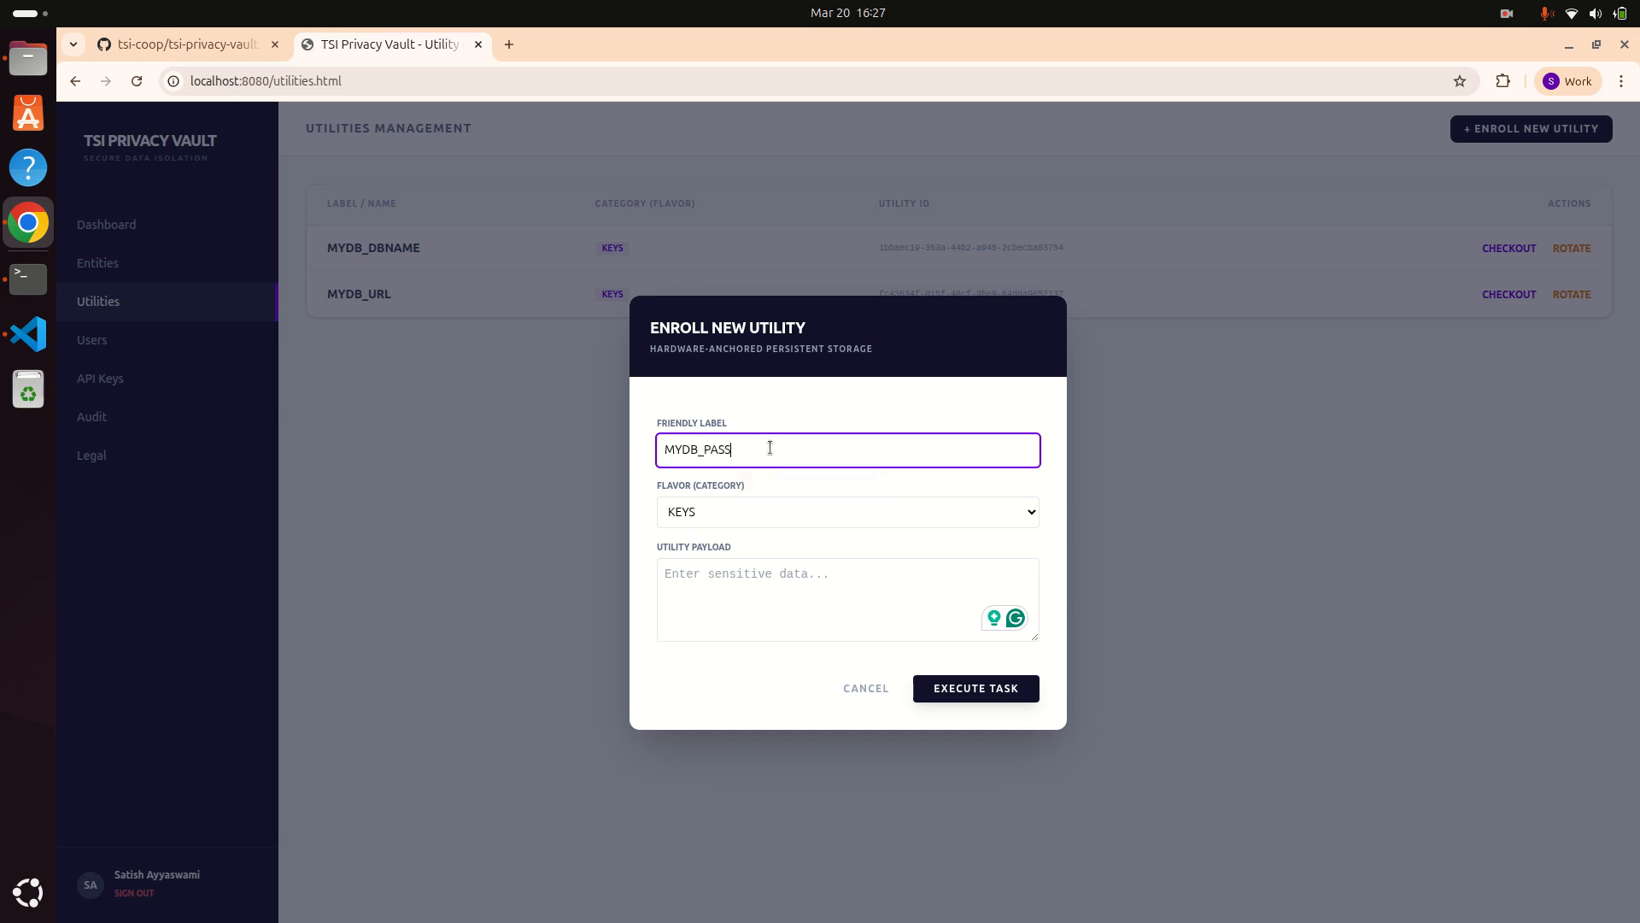
{"action": "left_click", "coordinate": [749, 570]}
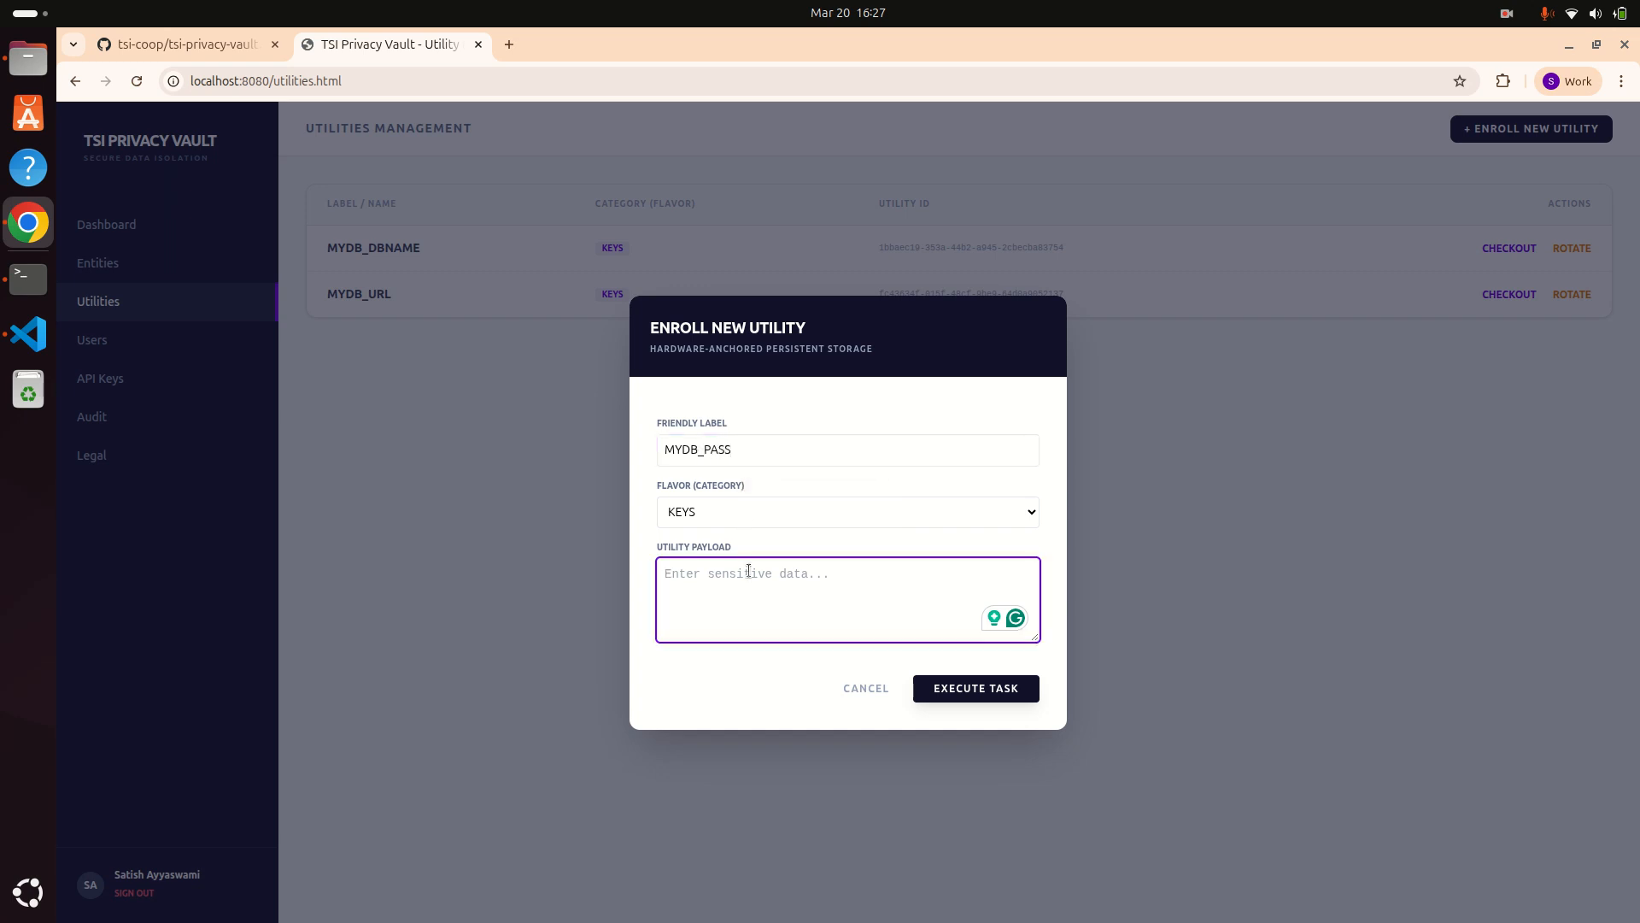
{"action": "type", "text": "abc"}
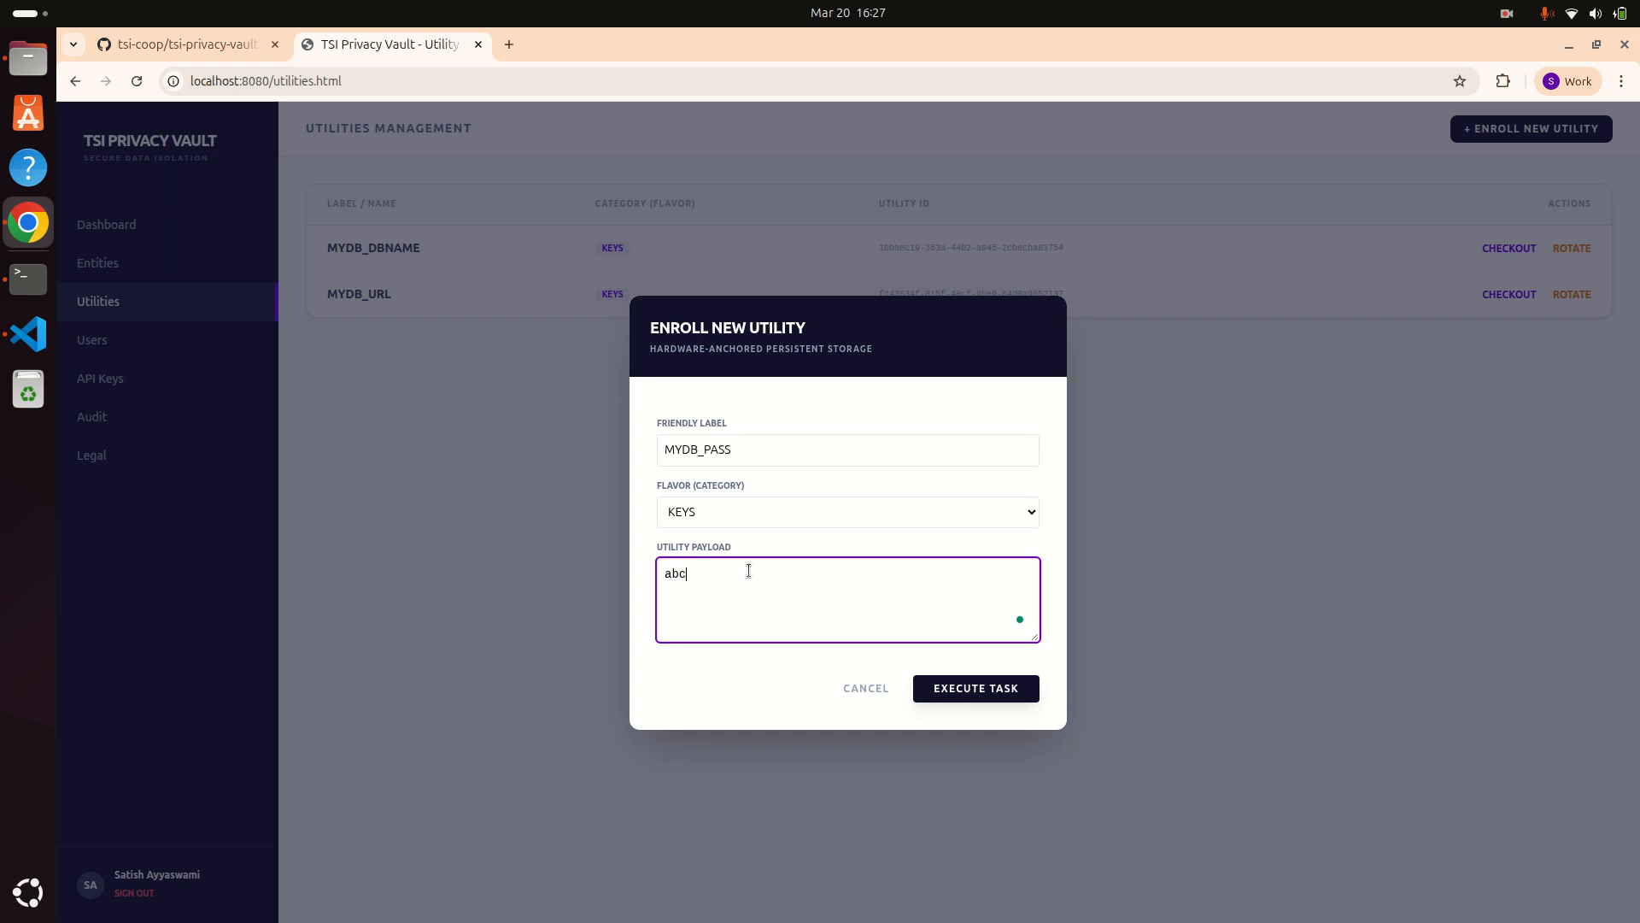
{"action": "type", "text": "@123"}
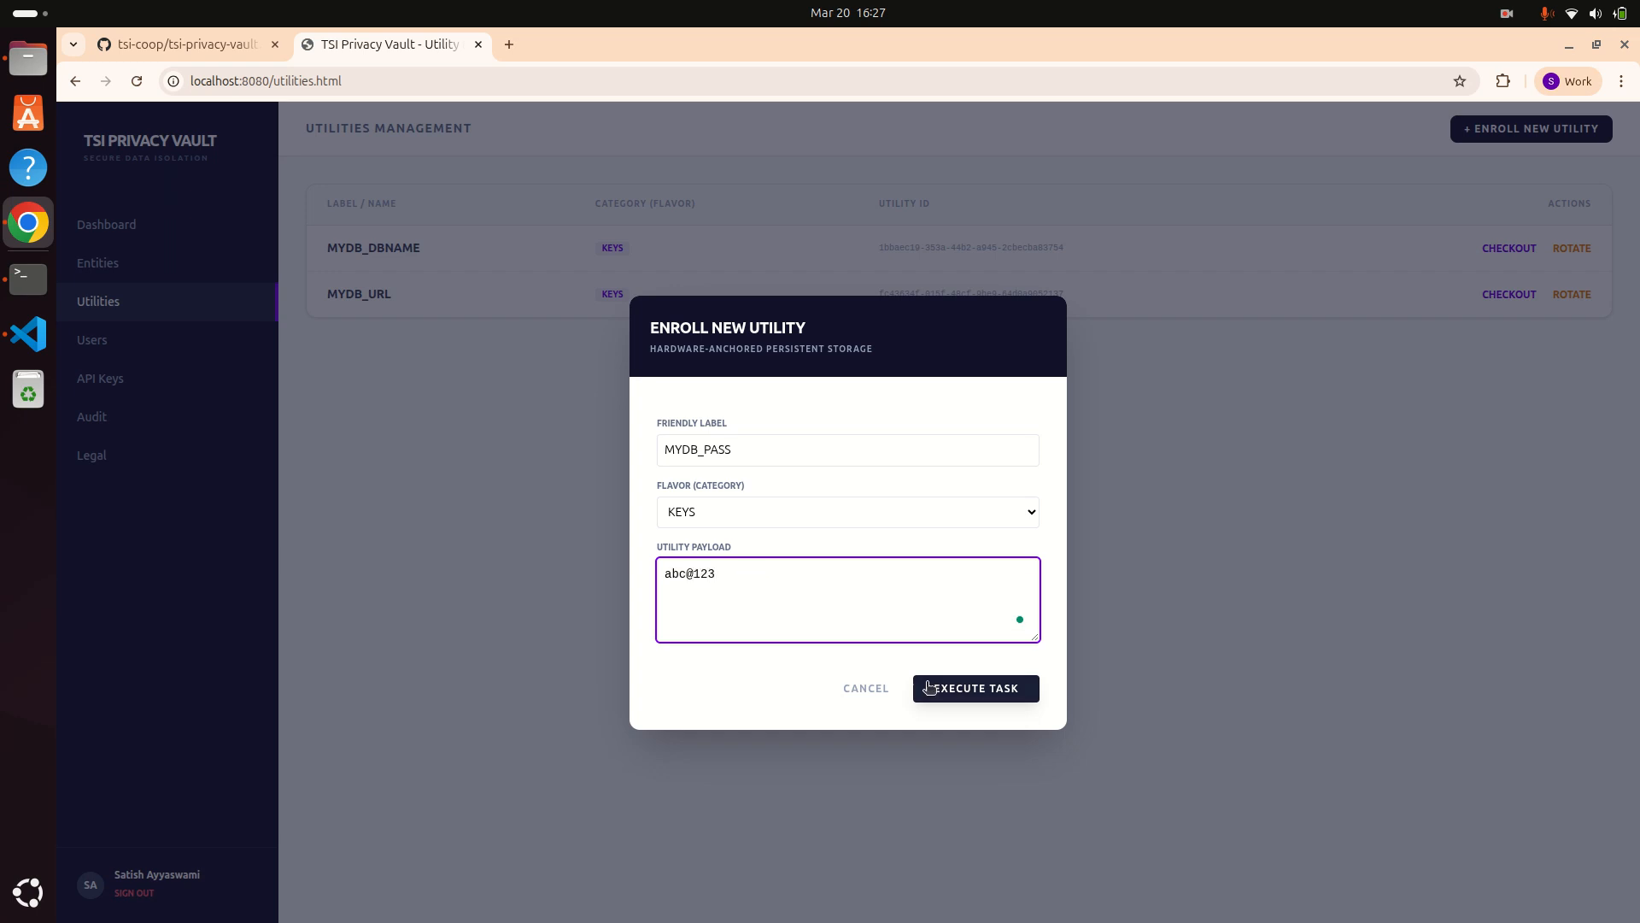
{"action": "left_click", "coordinate": [930, 687]}
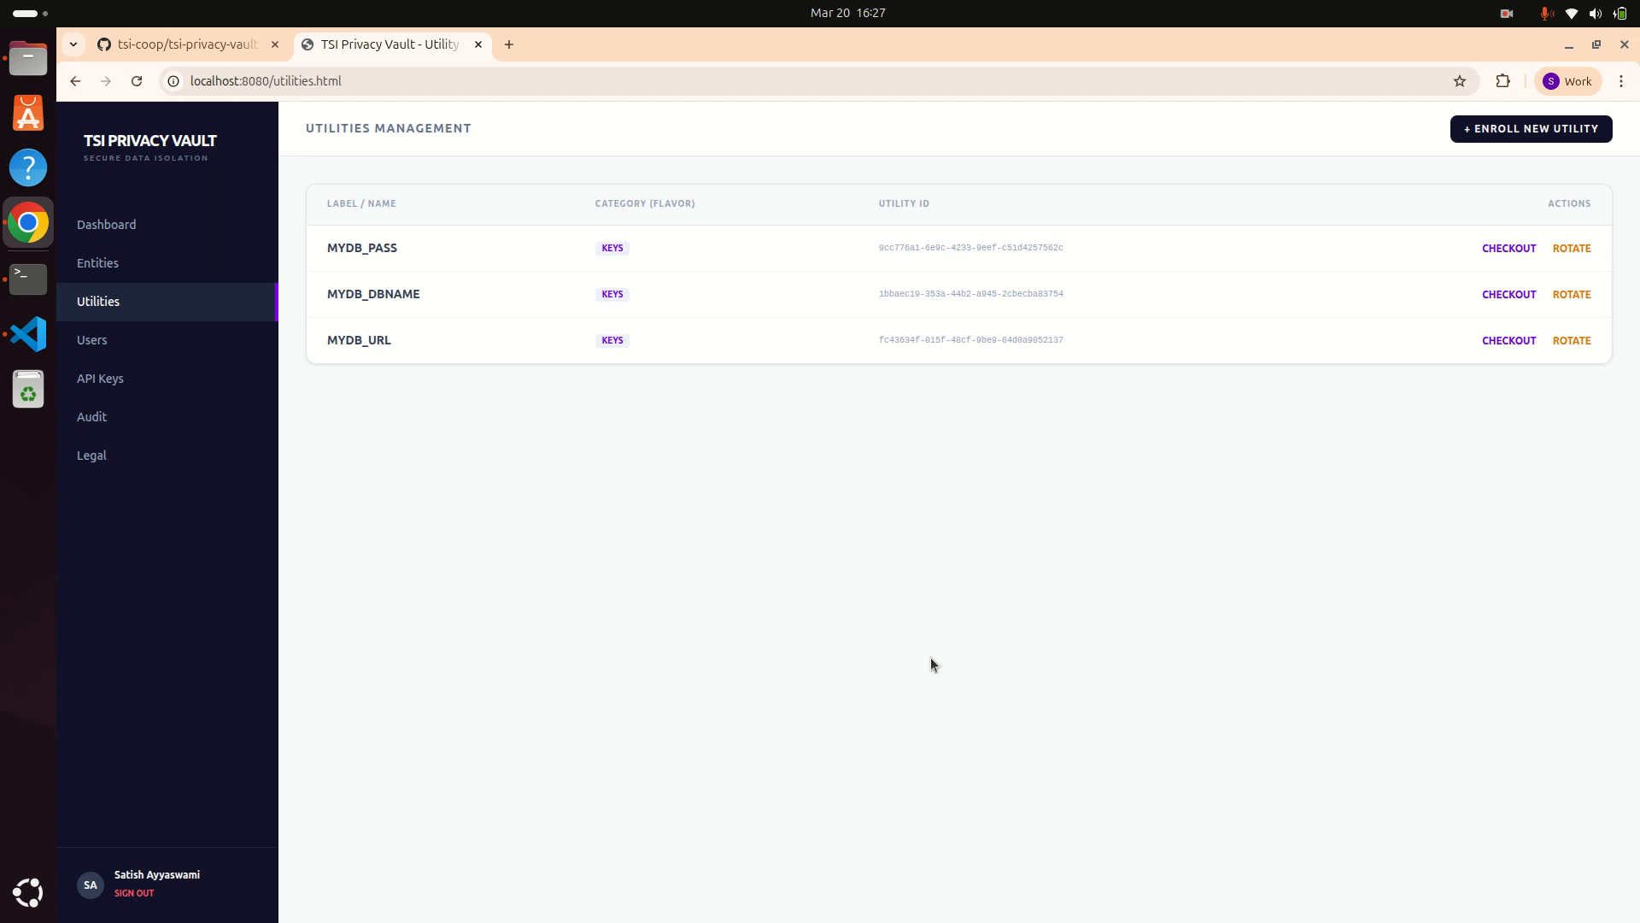
Step: Check the Entities and Utilities lists, then go to the empty API Keys page
{"action": "left_click", "coordinate": [123, 268]}
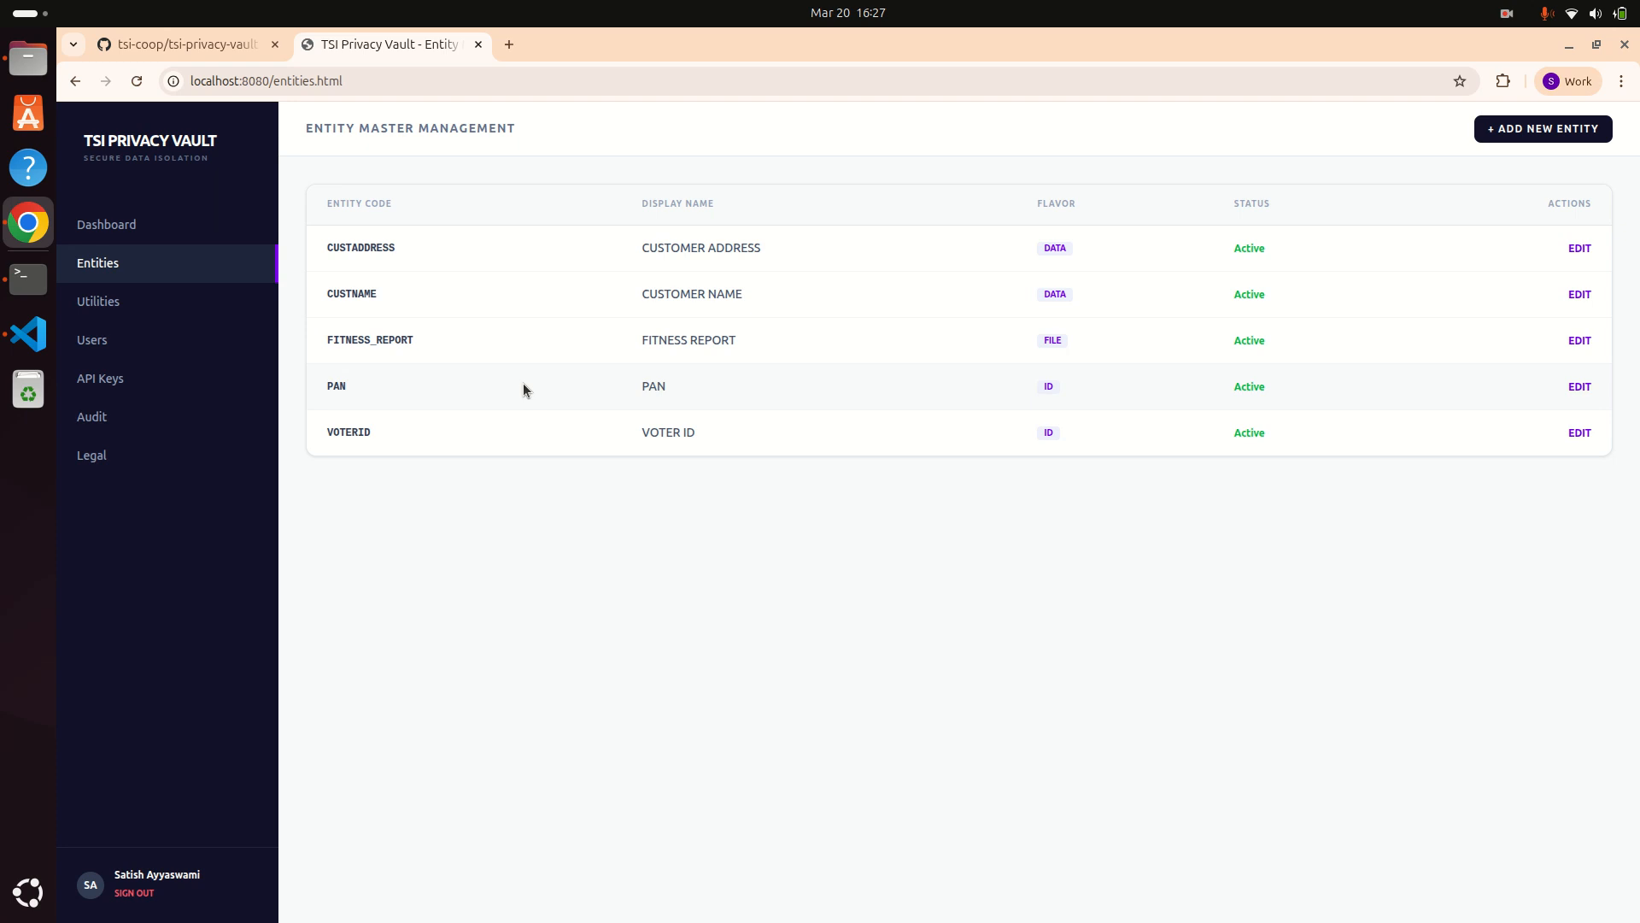
{"action": "left_click", "coordinate": [109, 311]}
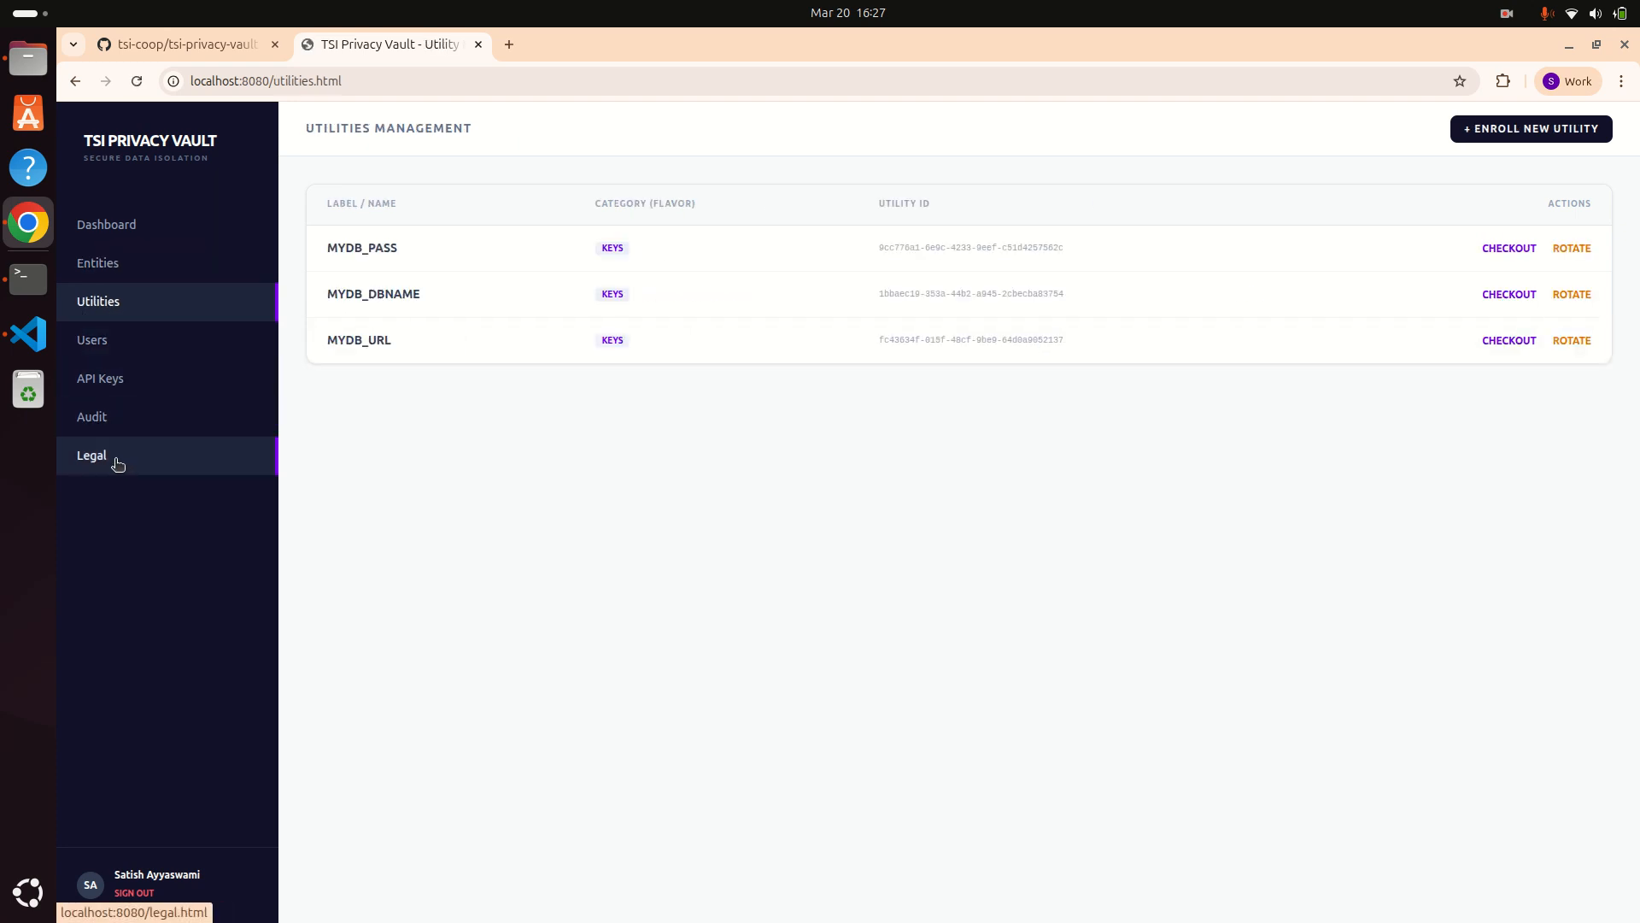
{"action": "left_click", "coordinate": [97, 384]}
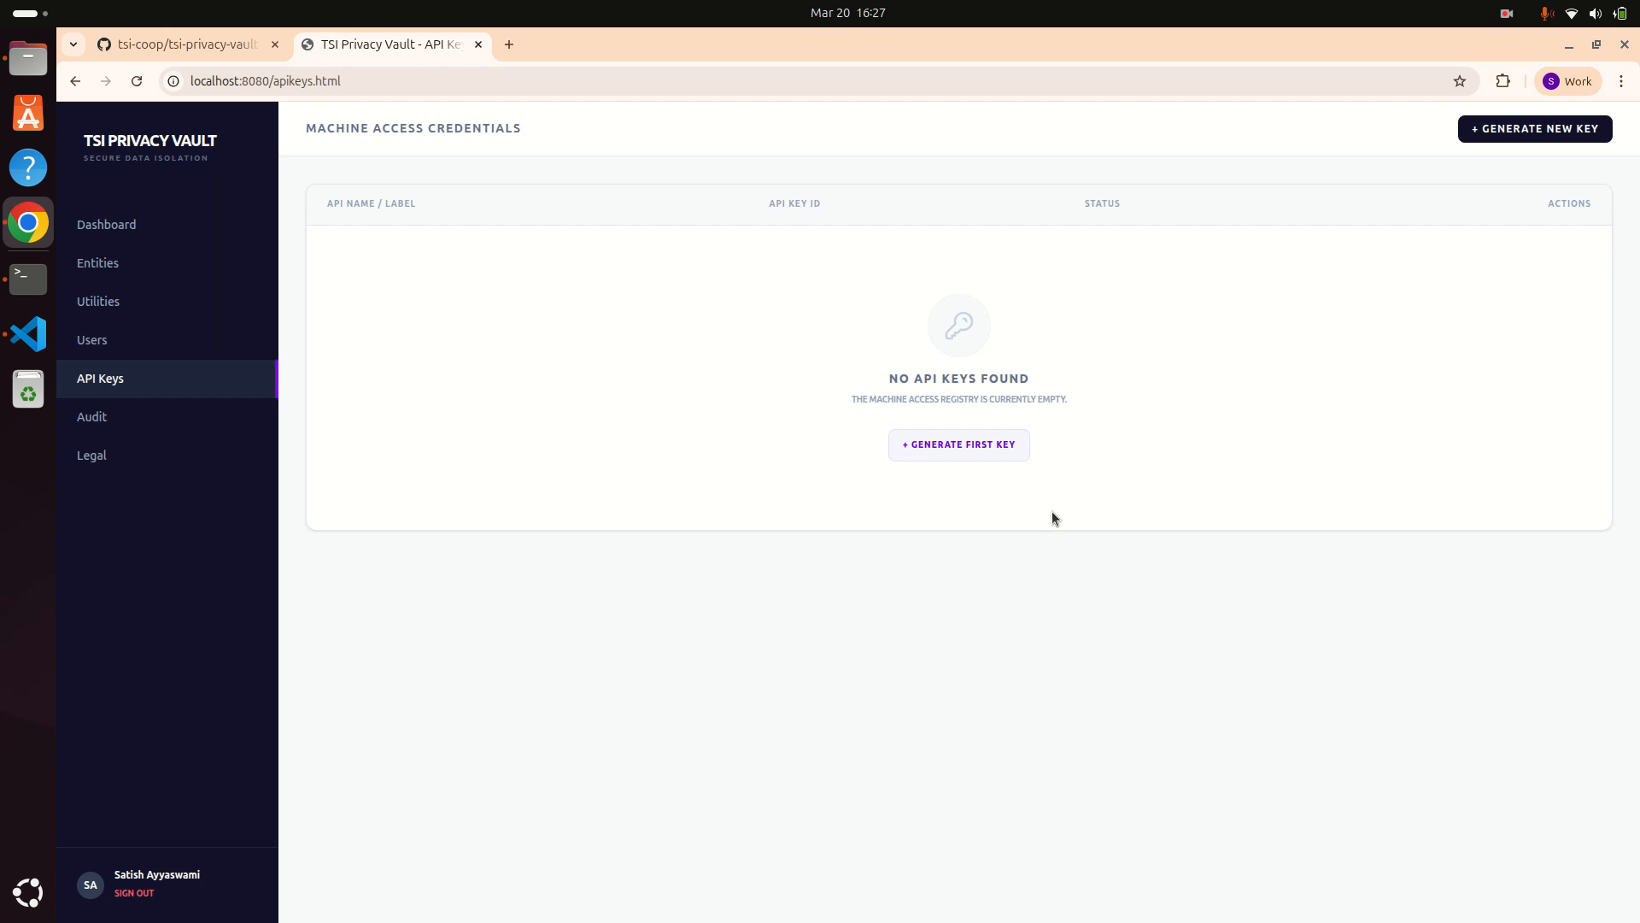
Step: Generate a new API key named MY_APP and copy its API Key ID
{"action": "left_click", "coordinate": [1006, 449]}
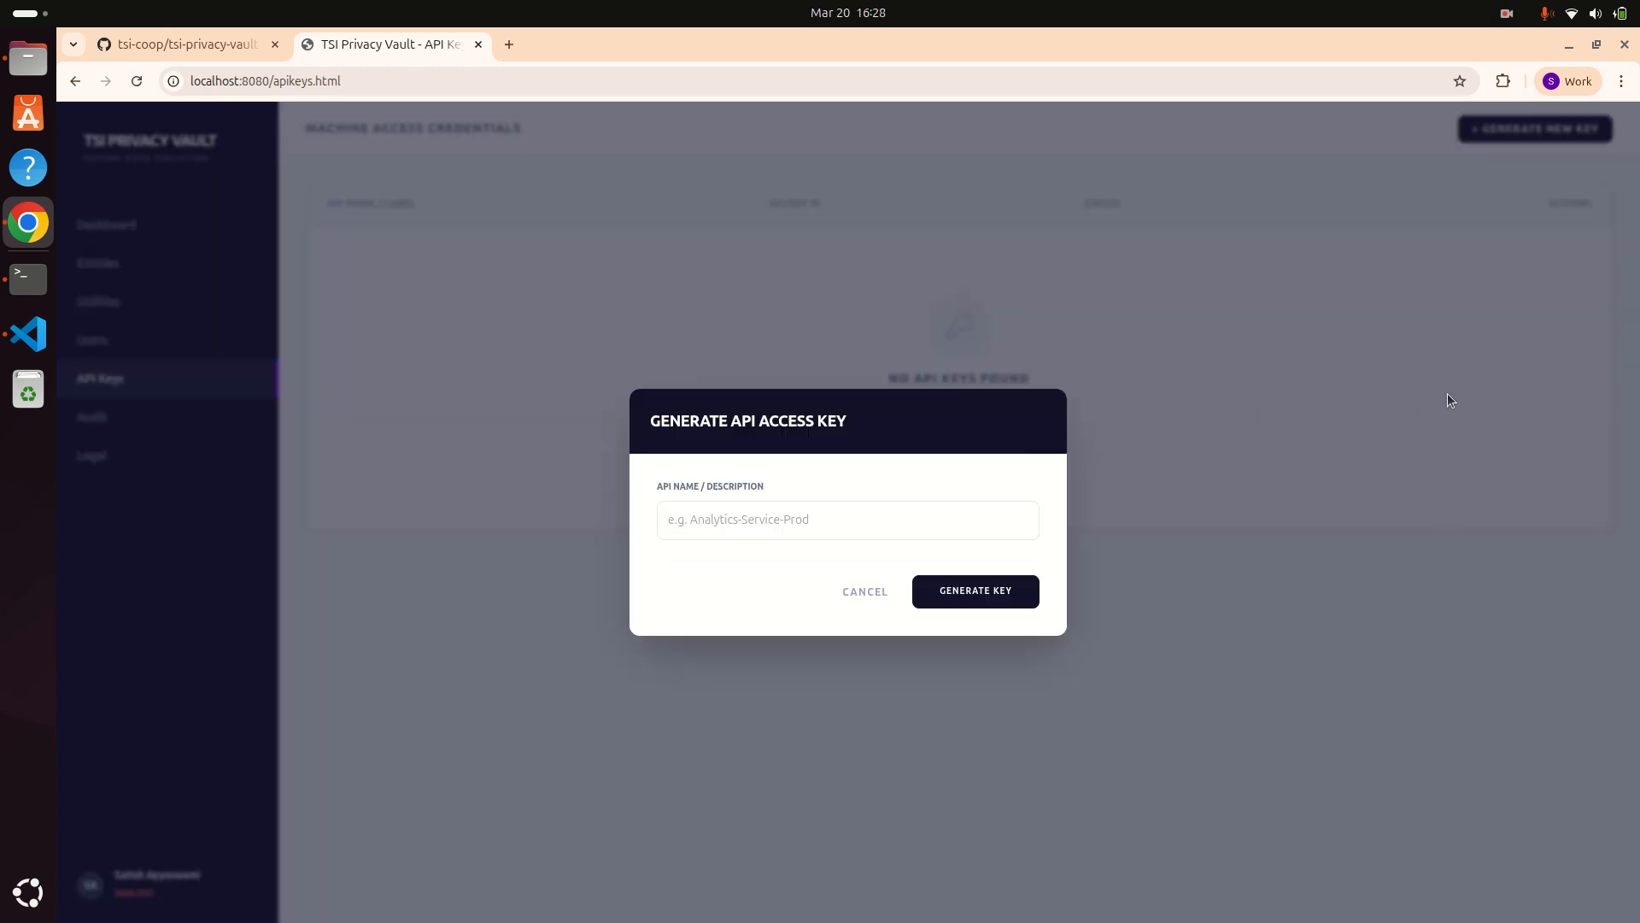
{"action": "left_click", "coordinate": [966, 504]}
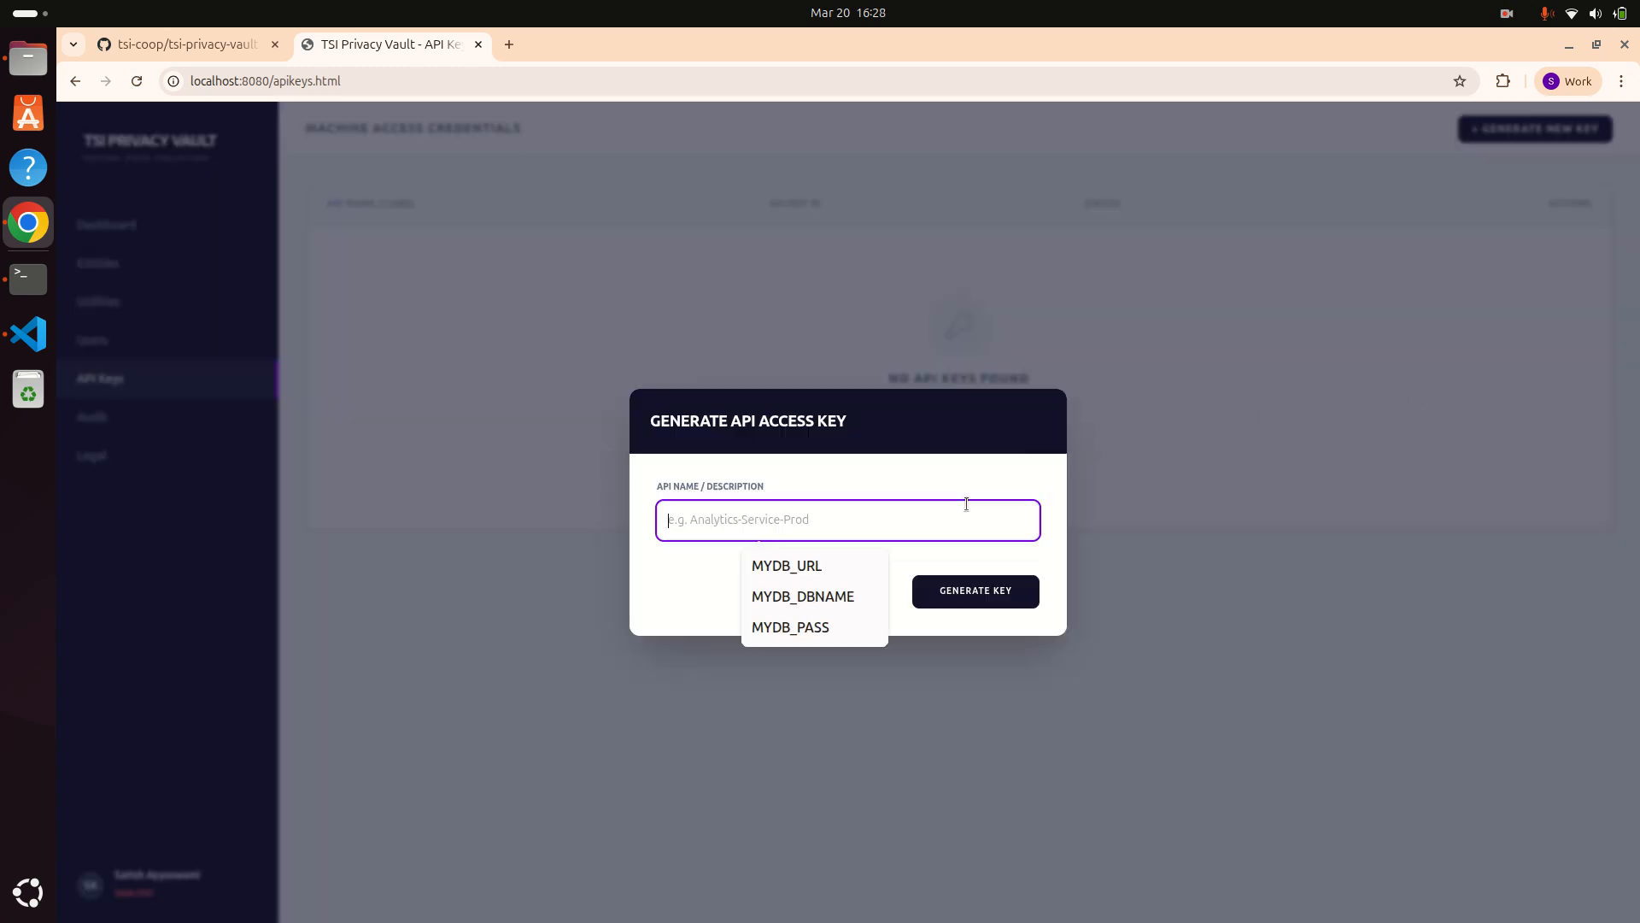
{"action": "type", "text": "MY_APP"}
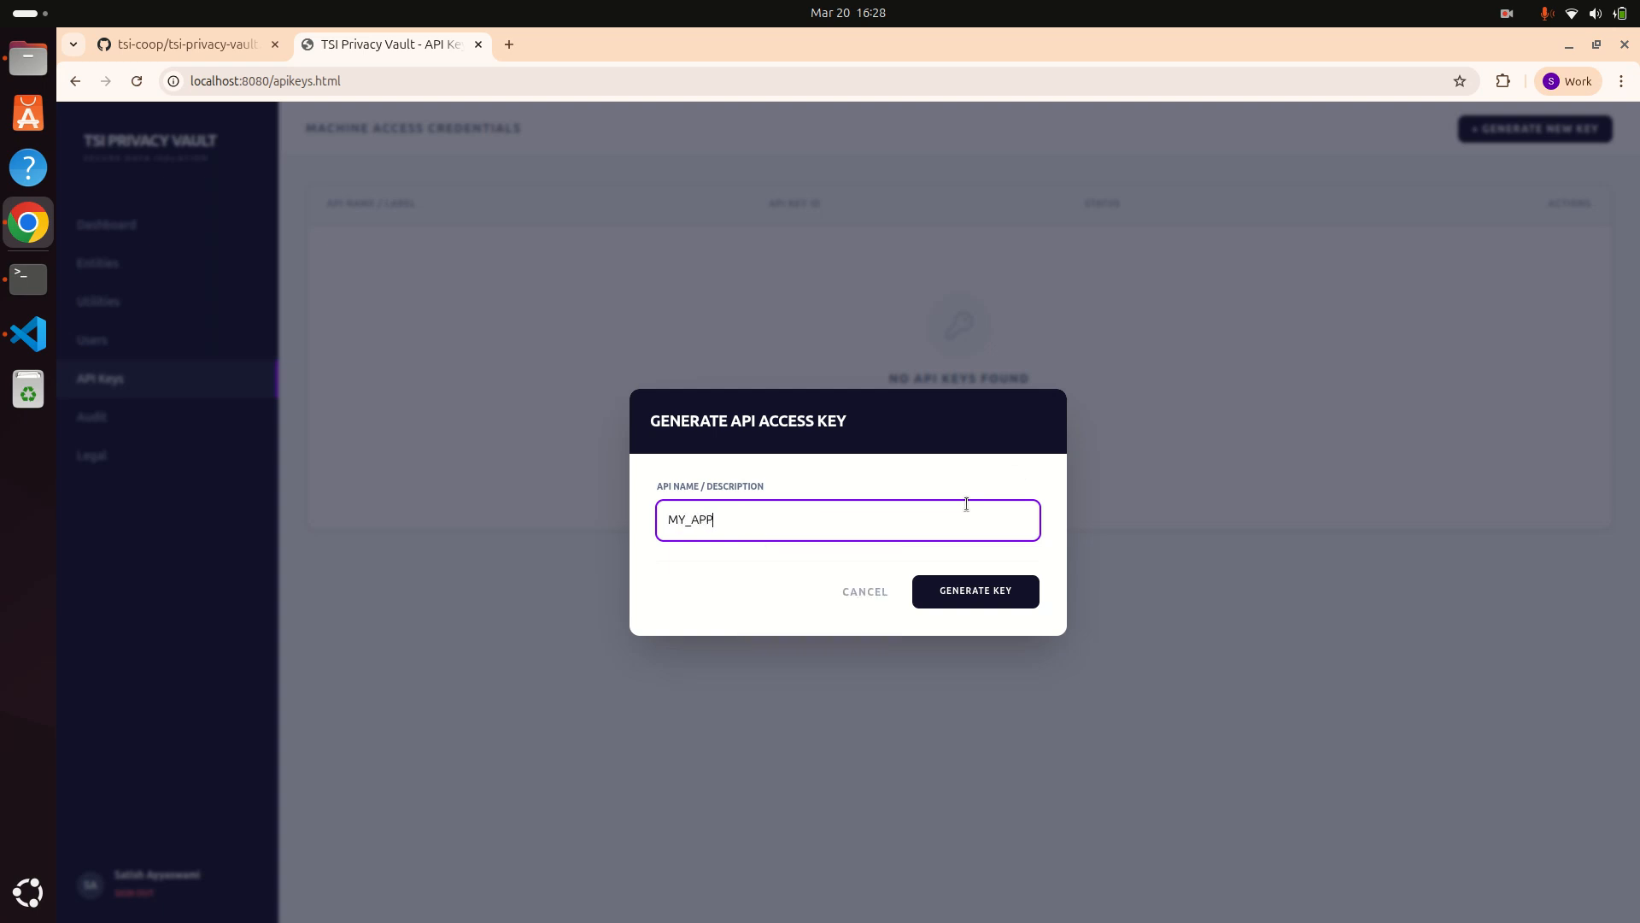
{"action": "left_click", "coordinate": [963, 605]}
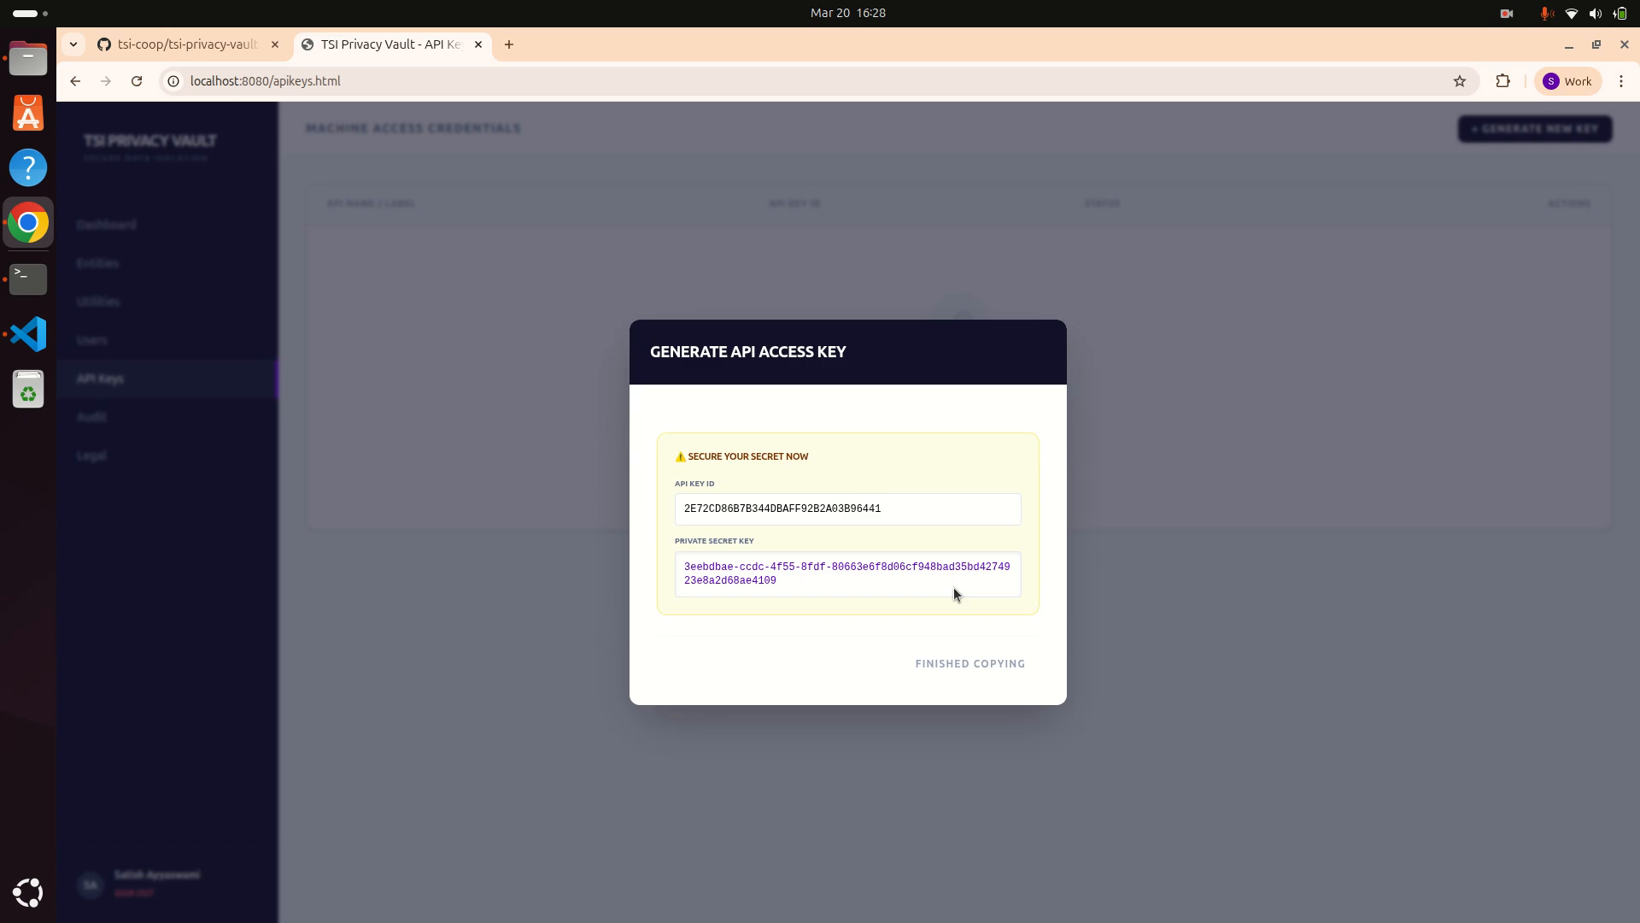
{"action": "left_click_drag", "start_coordinate": [911, 510], "coordinate": [689, 505]}
{"action": "key", "text": "ctrl+c"}
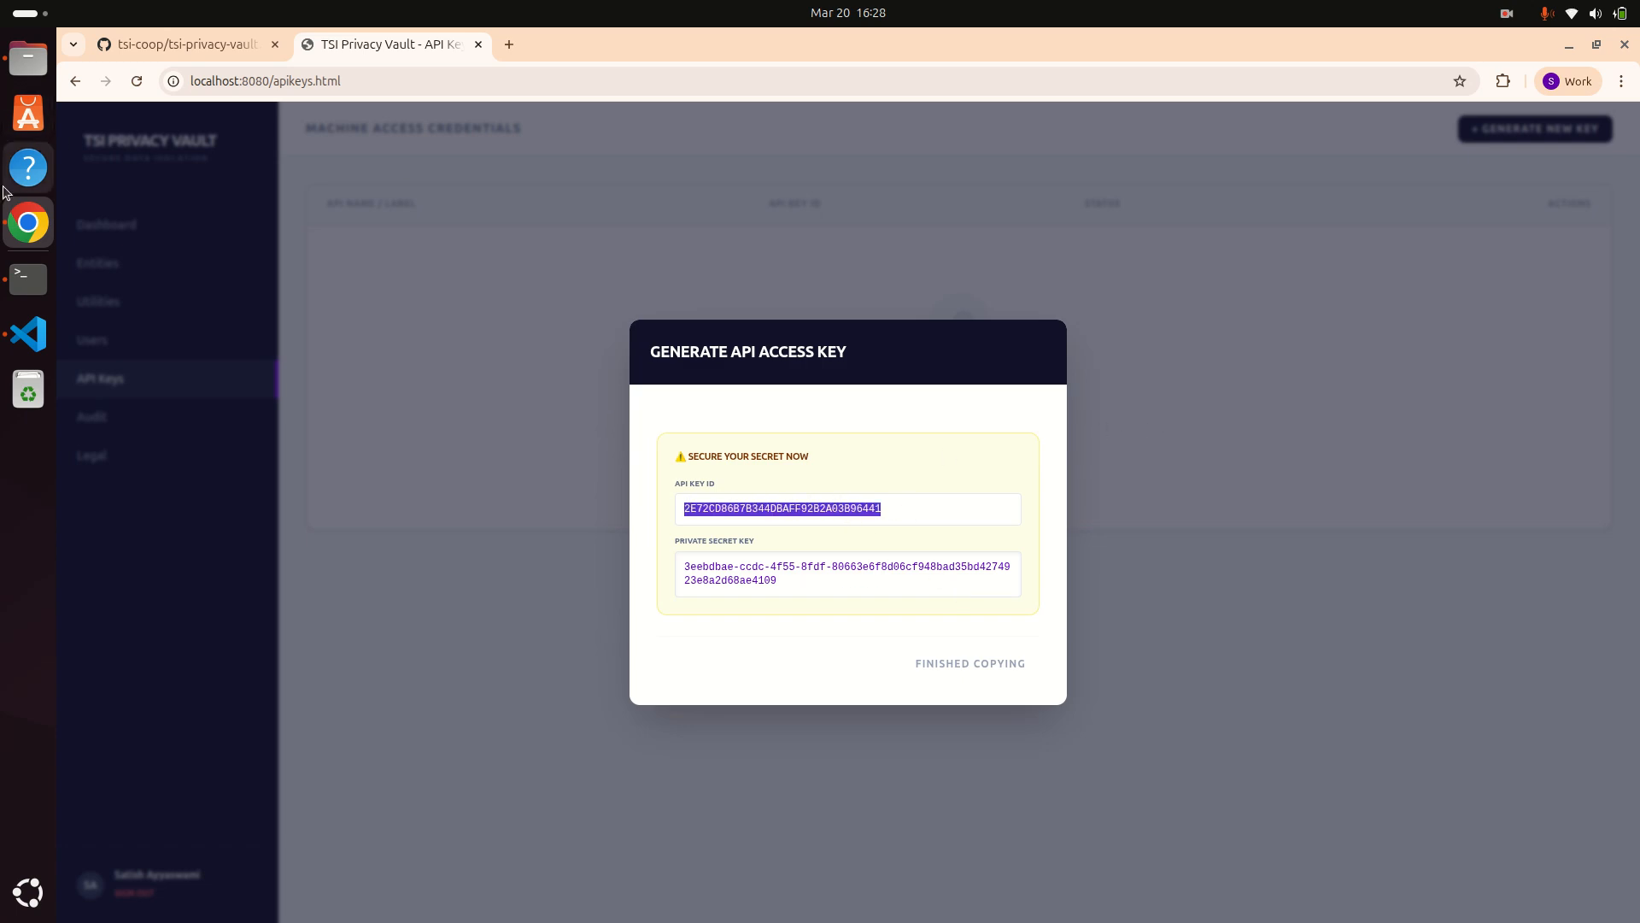
Step: Select the old key lines 6–7 in the .help notes in VS Code
{"action": "left_click", "coordinate": [28, 333]}
{"action": "left_click_drag", "start_coordinate": [650, 203], "coordinate": [332, 195]}
{"action": "left_click", "coordinate": [580, 194]}
{"action": "left_click_drag", "start_coordinate": [915, 211], "coordinate": [405, 200]}
Step: Paste the MY_APP key ID on line 6 and its private secret on line 7, then save .help
{"action": "key", "text": "ctrl+v"}
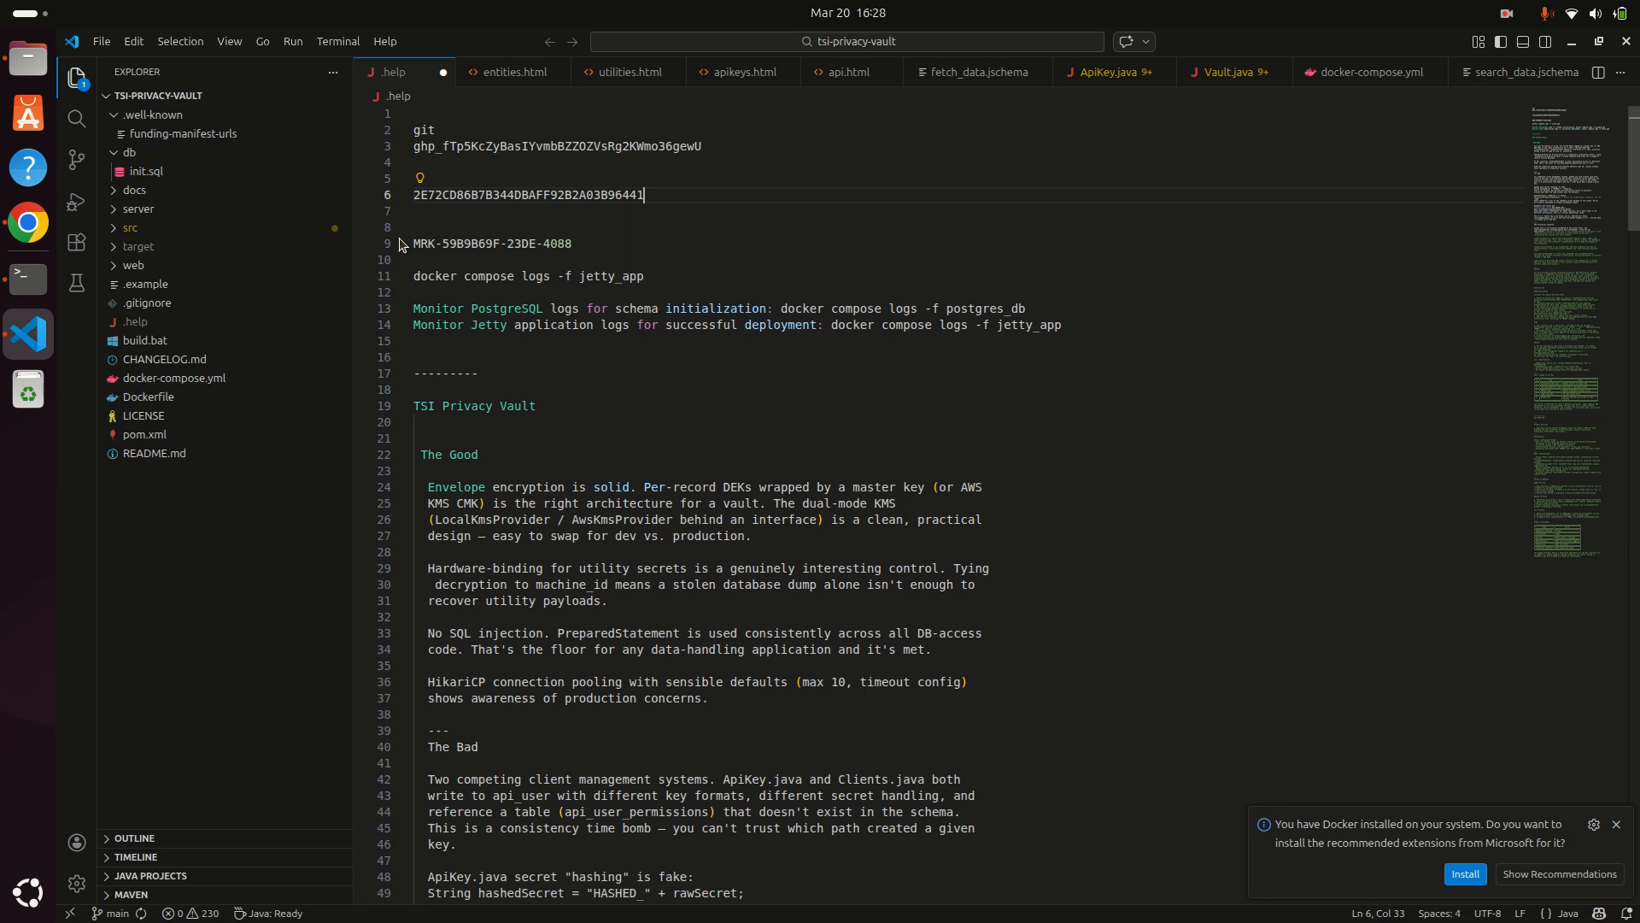
{"action": "left_click", "coordinate": [28, 224]}
{"action": "left_click_drag", "start_coordinate": [797, 579], "coordinate": [633, 566]}
{"action": "key", "text": "ctrl+c"}
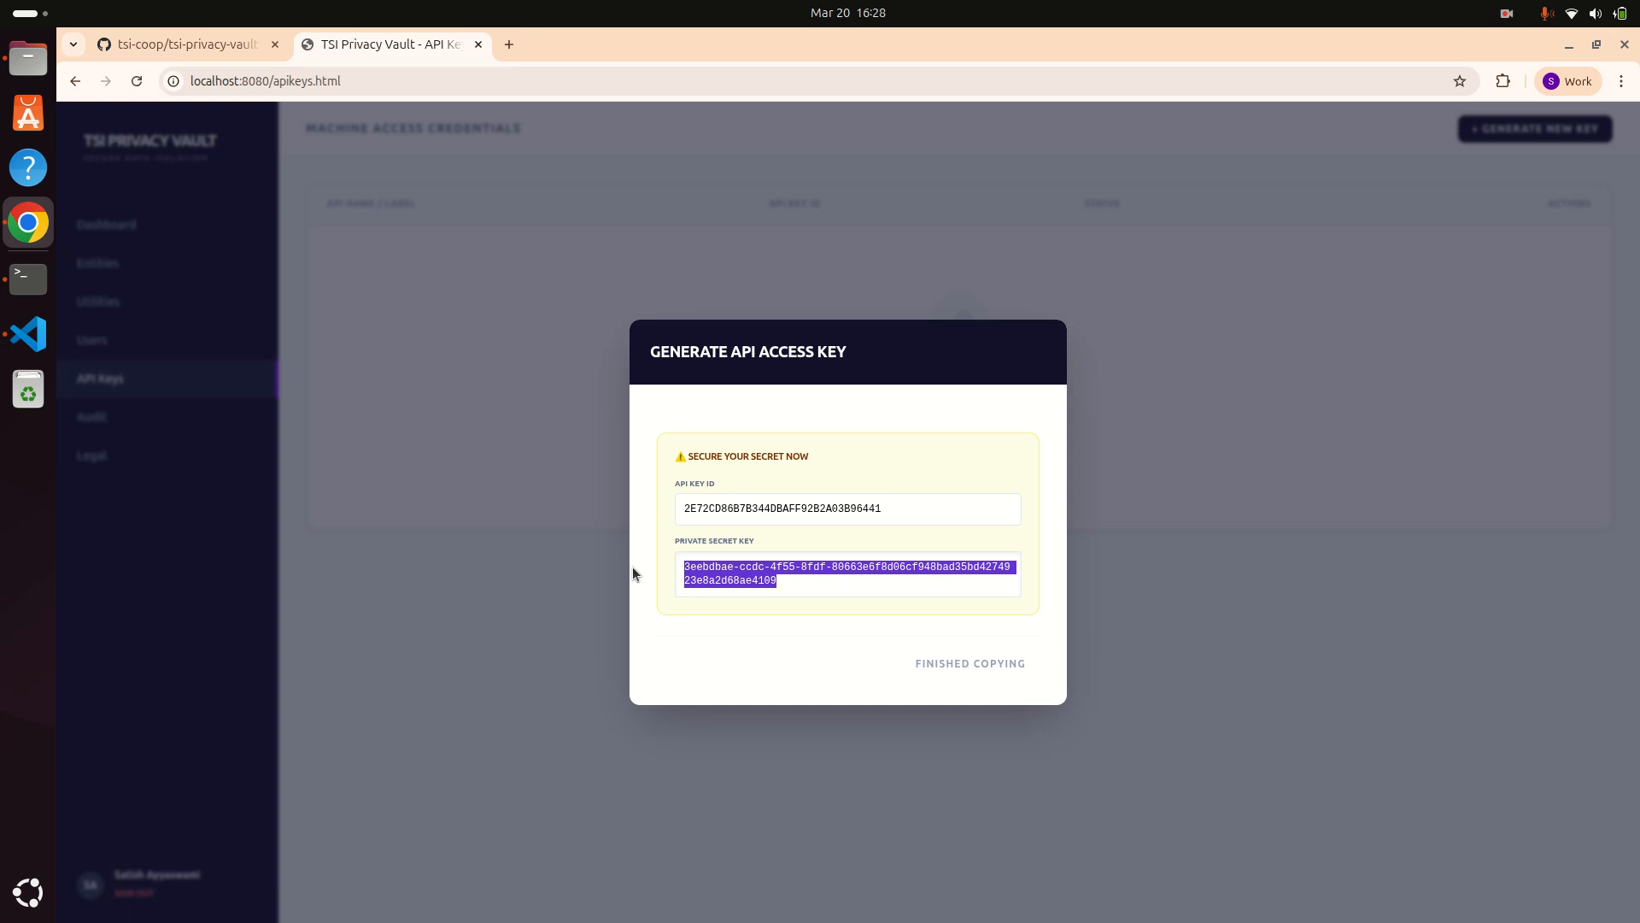
{"action": "left_click", "coordinate": [28, 333]}
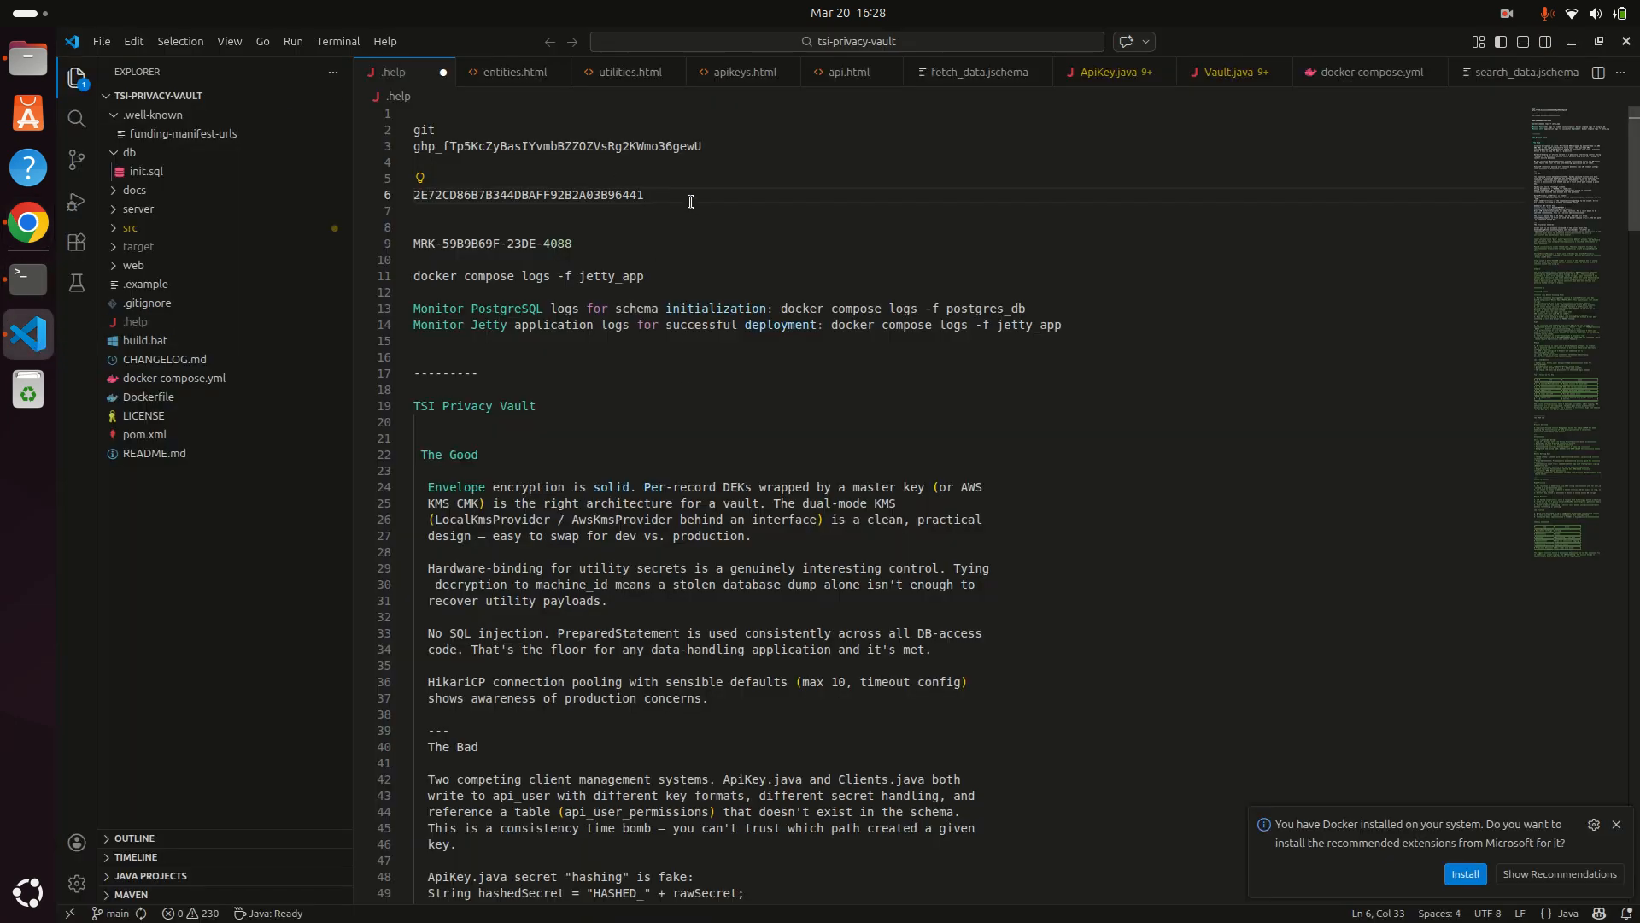
{"action": "key", "text": "Return"}
{"action": "key", "text": "ctrl+v"}
{"action": "key", "text": "ctrl+s"}
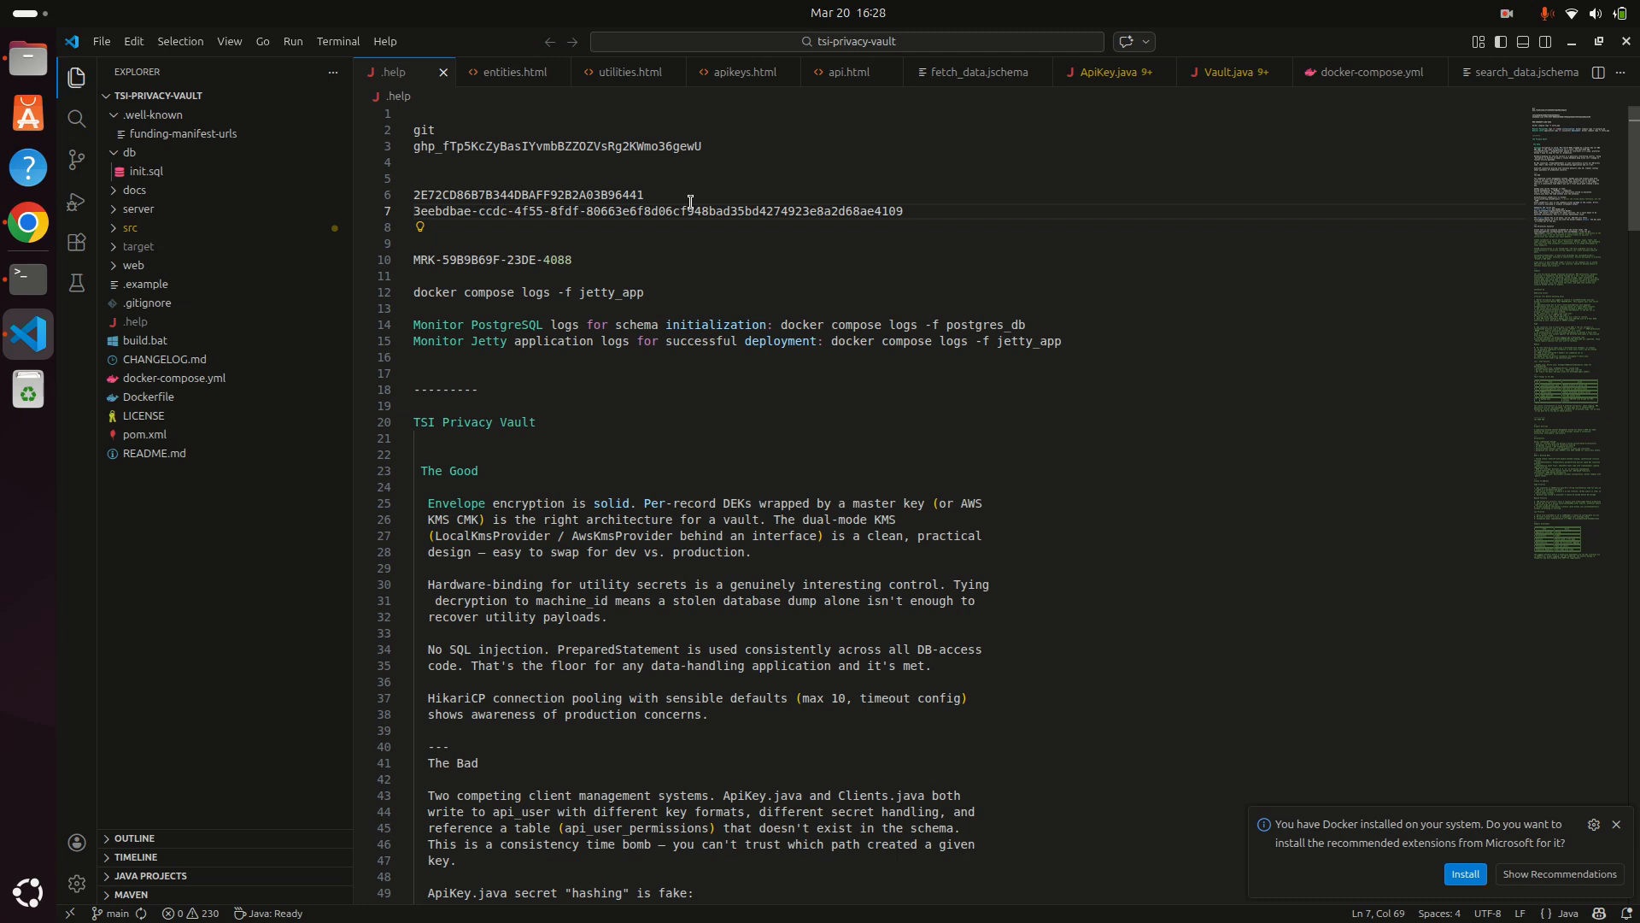
{"action": "left_click", "coordinate": [31, 224]}
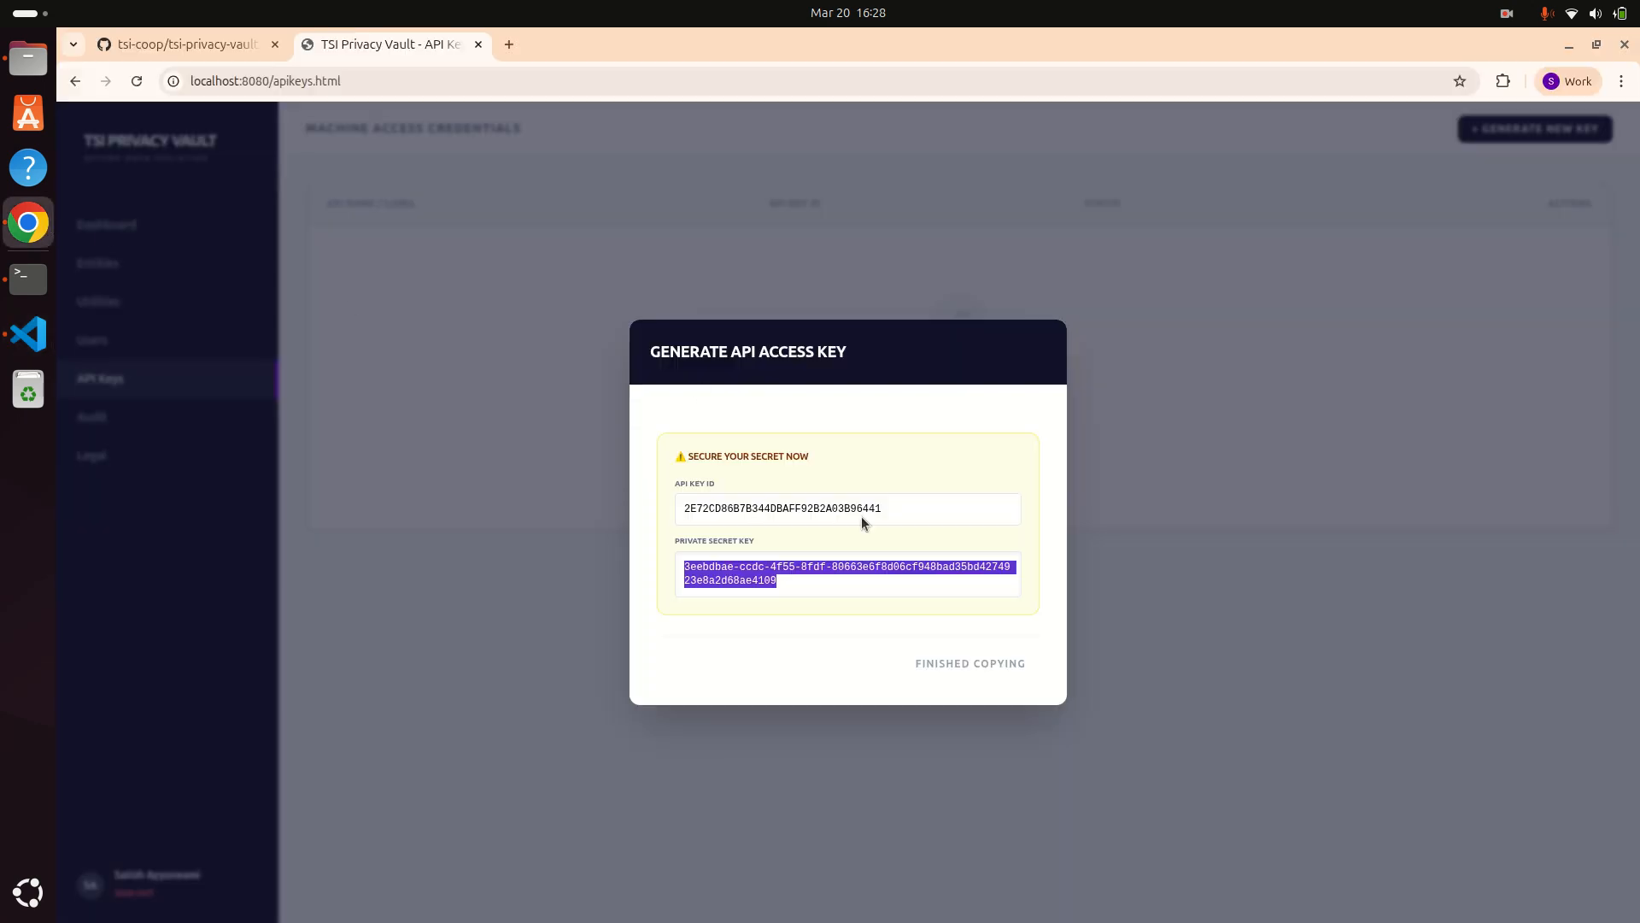
Step: Open MY_APP's permissions and commit Read and Write access on the CUSTADDRESS entity
{"action": "left_click", "coordinate": [951, 666]}
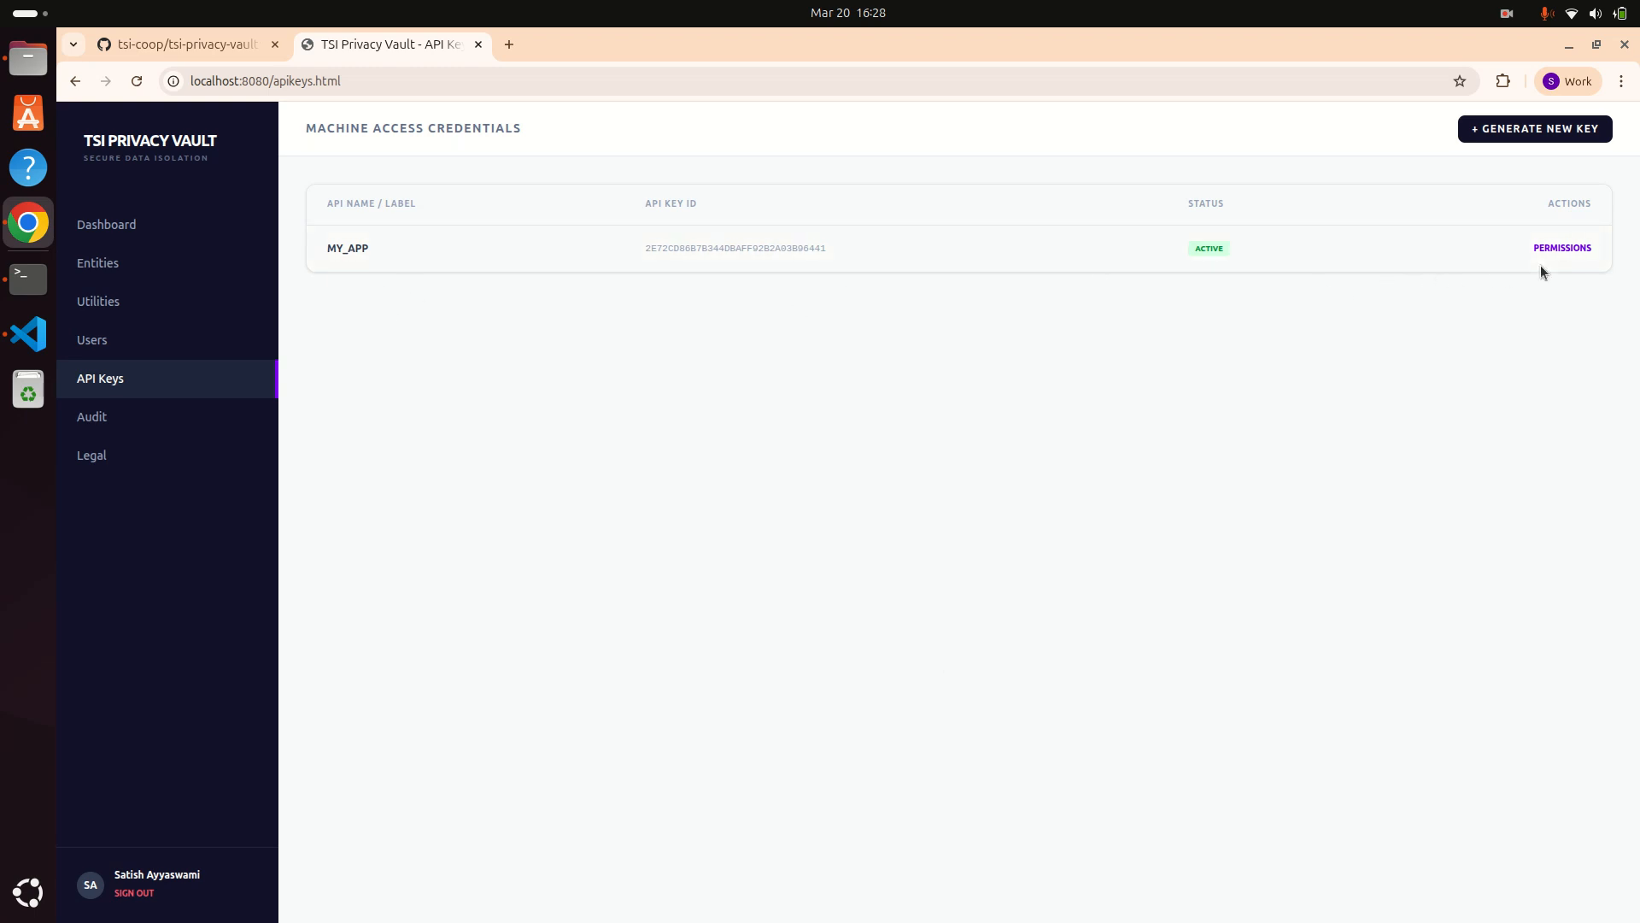
{"action": "left_click", "coordinate": [1563, 248]}
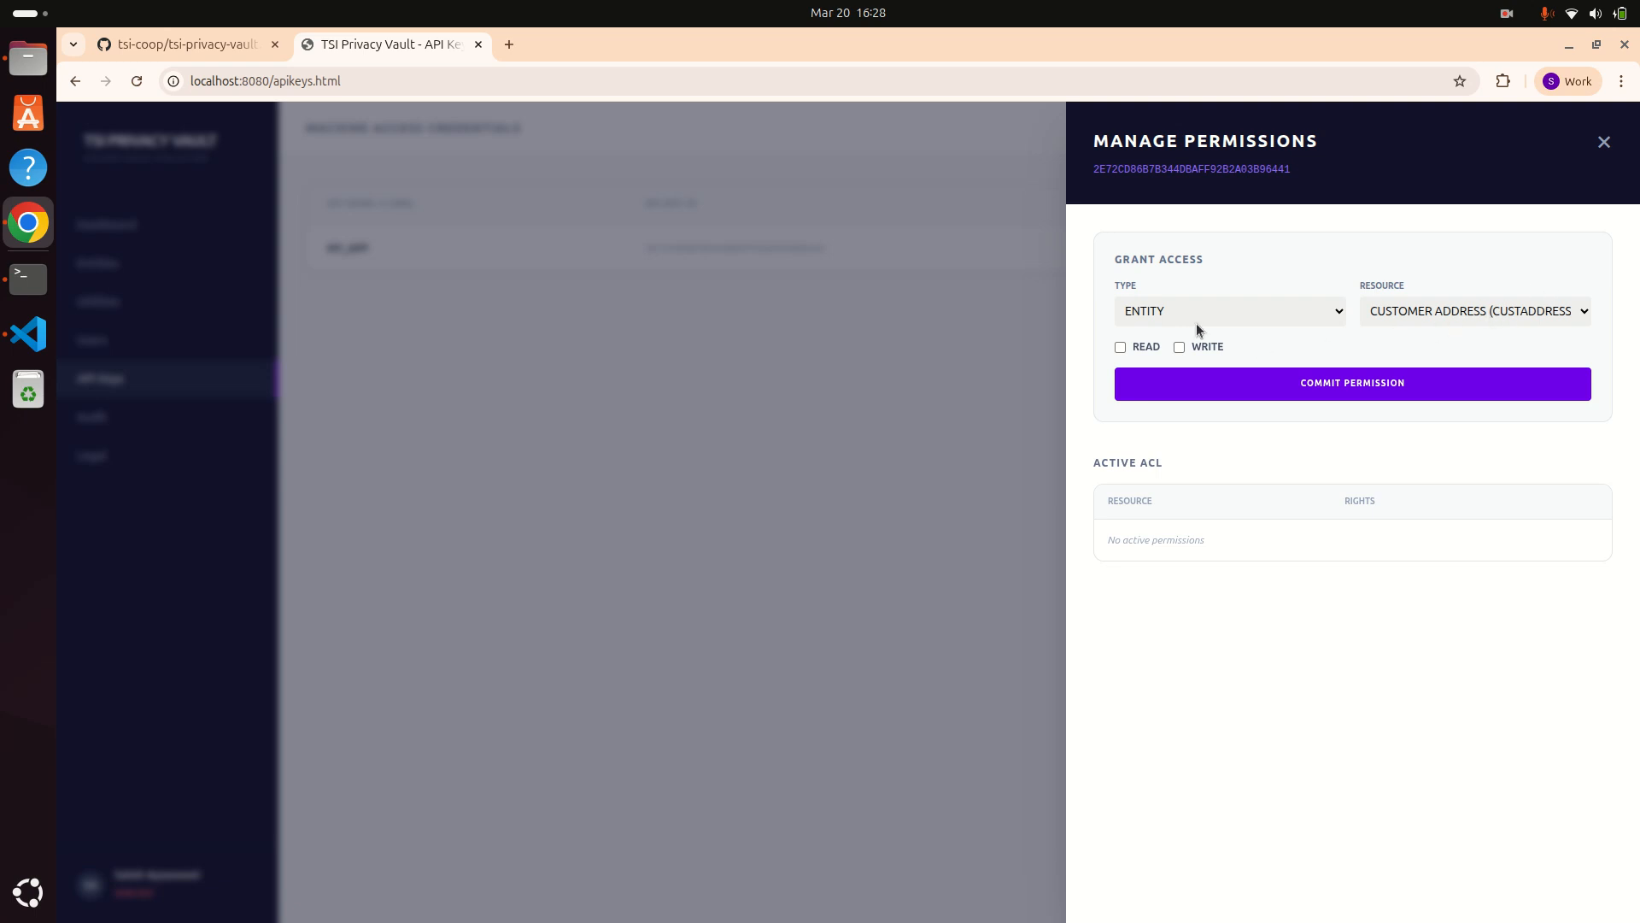
{"action": "left_click", "coordinate": [1120, 347]}
{"action": "left_click", "coordinate": [1182, 349]}
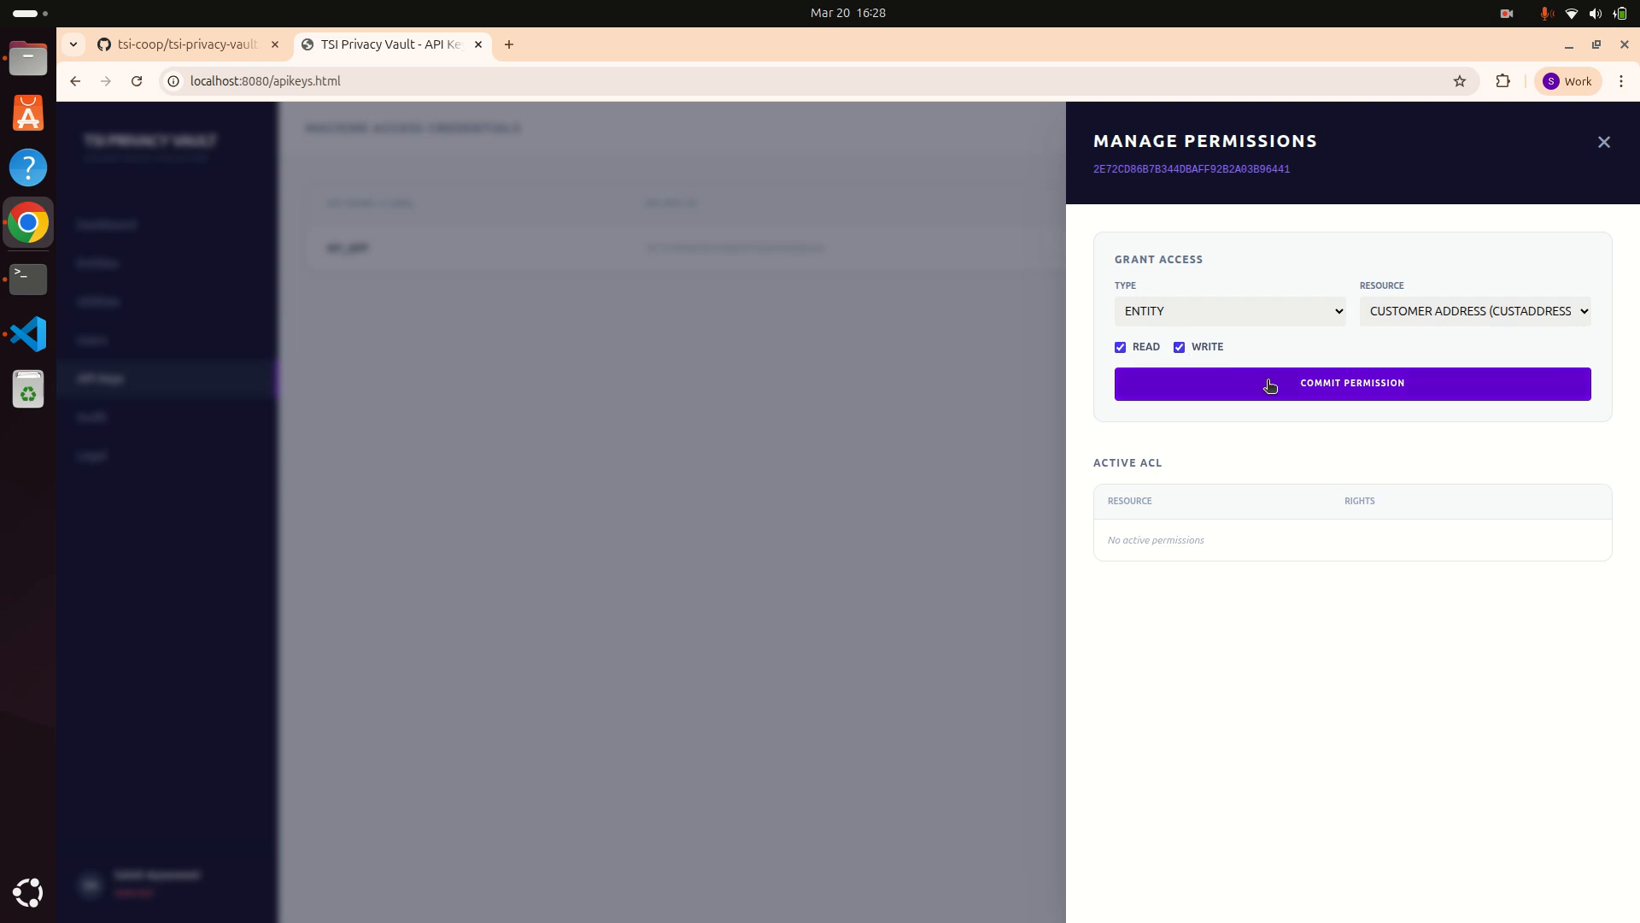
{"action": "left_click", "coordinate": [1404, 384]}
Step: Grant MY_APP read/write access on the CUSTNAME and FITNESS_REPORT entities
{"action": "left_click", "coordinate": [1430, 311]}
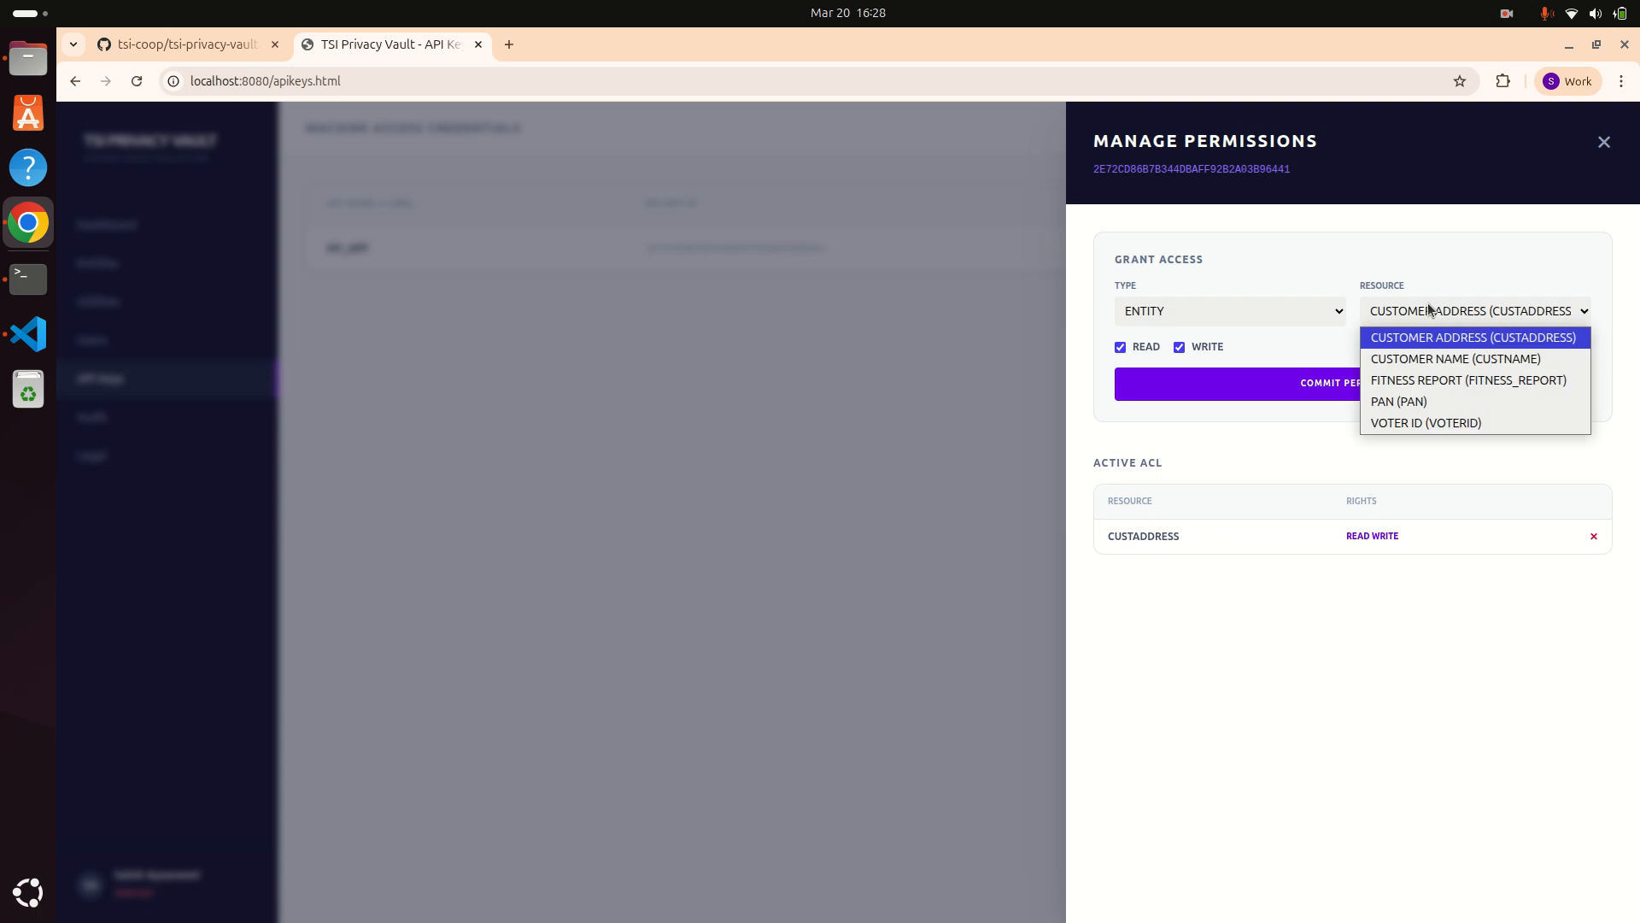
{"action": "left_click", "coordinate": [1422, 355]}
{"action": "left_click", "coordinate": [1370, 381]}
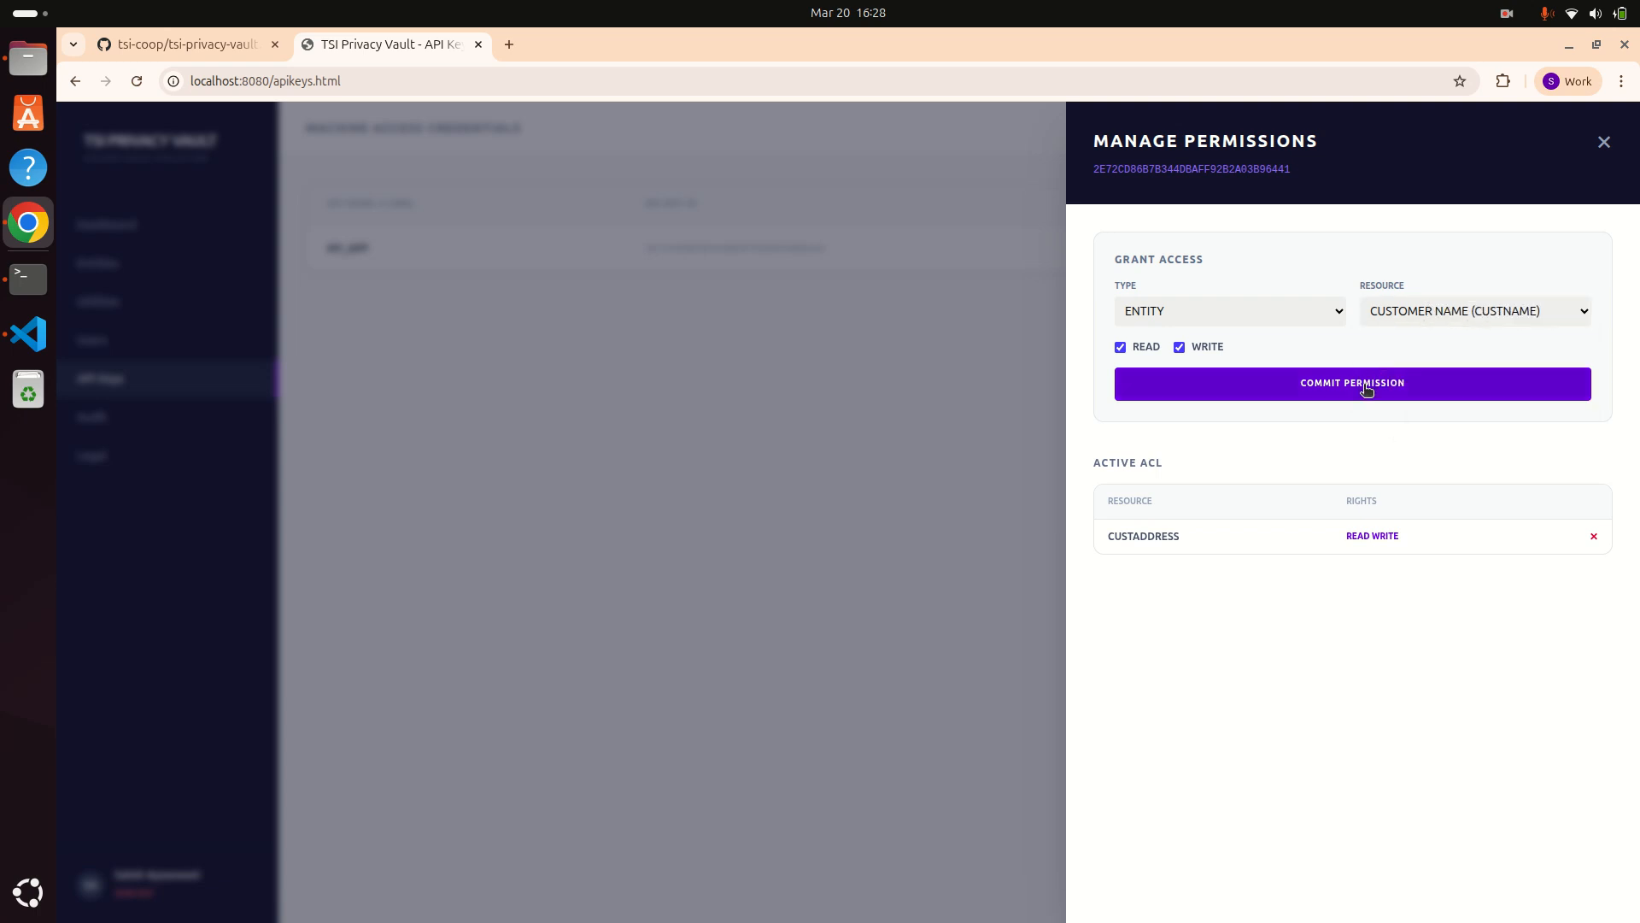
{"action": "left_click", "coordinate": [1443, 316]}
{"action": "left_click", "coordinate": [1422, 381]}
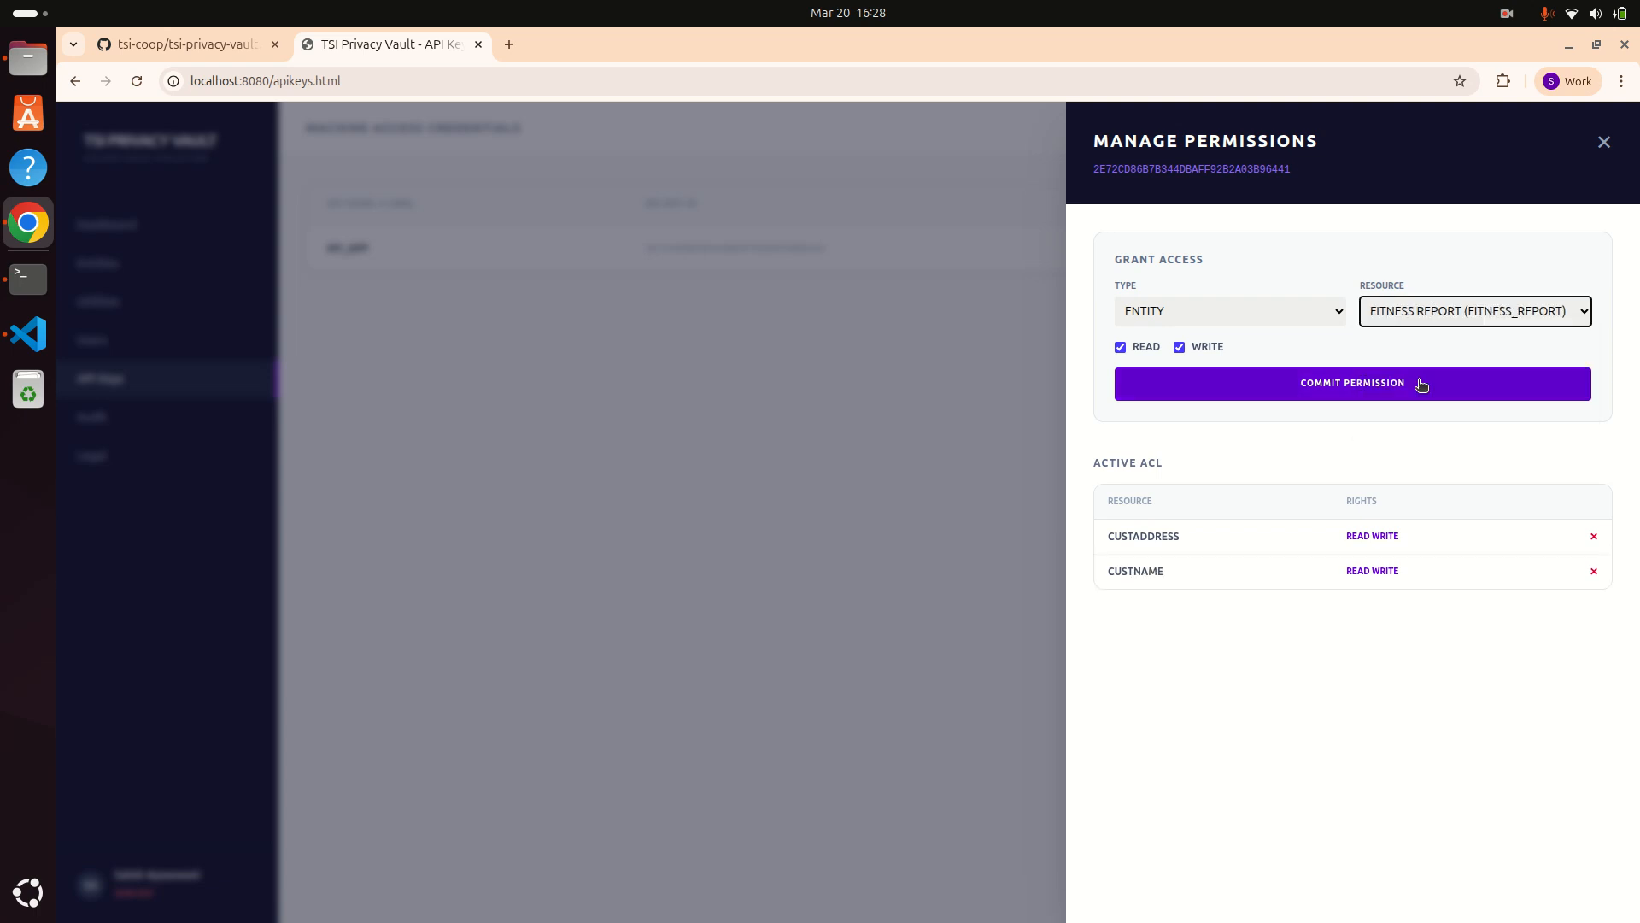
{"action": "left_click", "coordinate": [1392, 383]}
Step: Grant read/write on the PAN and VOTERID entities, then set the permission type to UTILITY
{"action": "left_click", "coordinate": [1422, 316]}
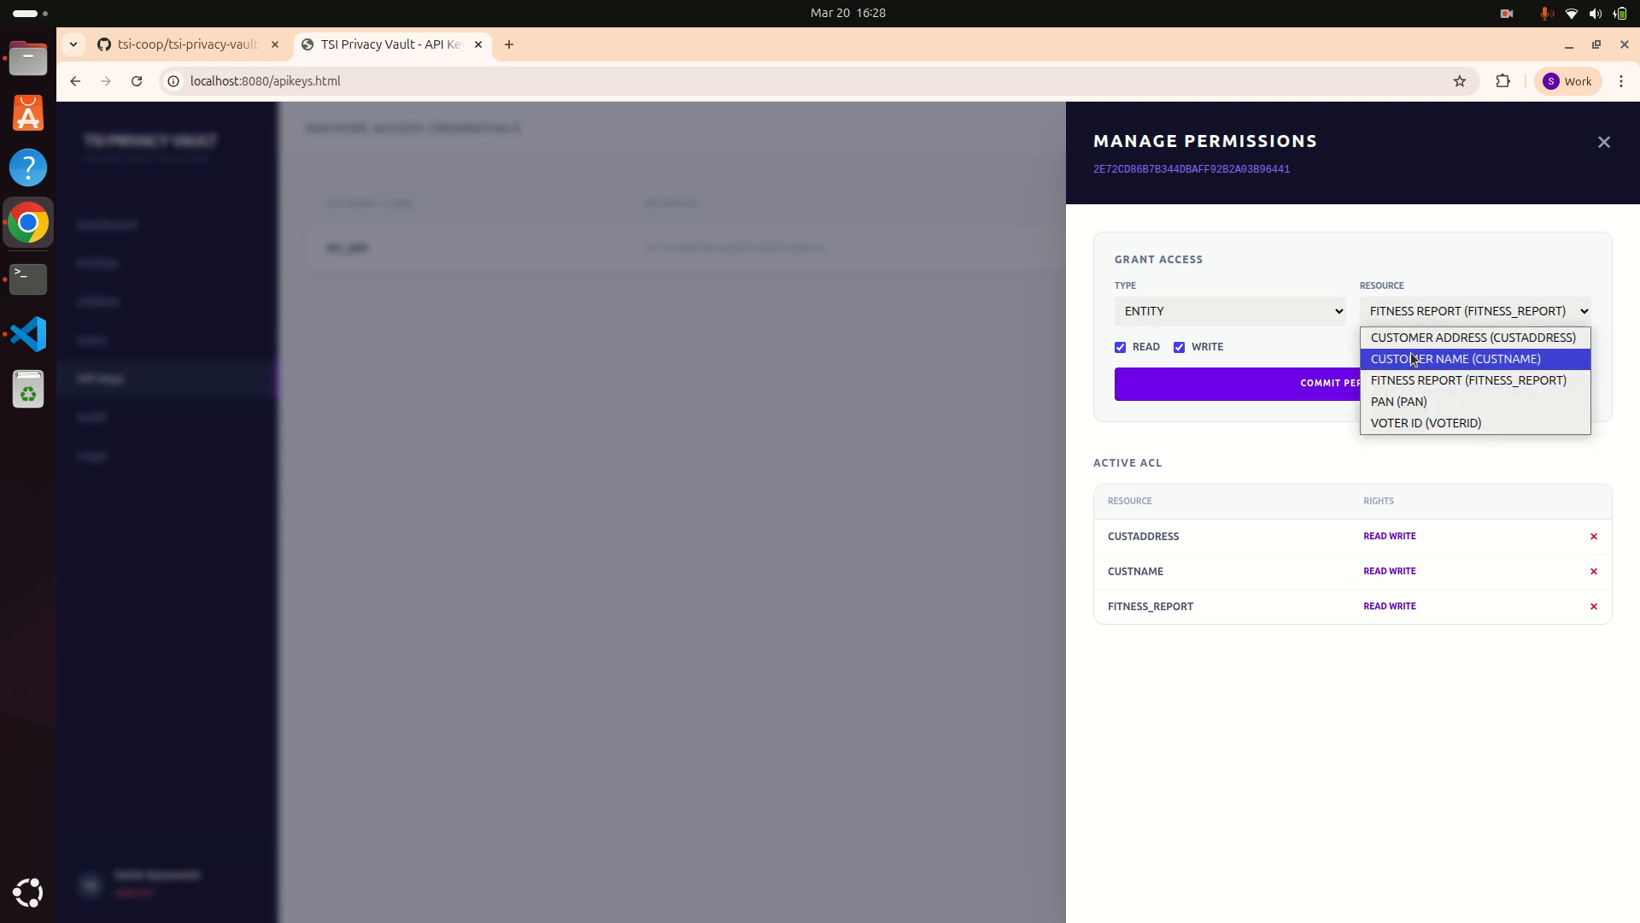
{"action": "left_click", "coordinate": [1407, 402]}
{"action": "left_click", "coordinate": [1373, 381]}
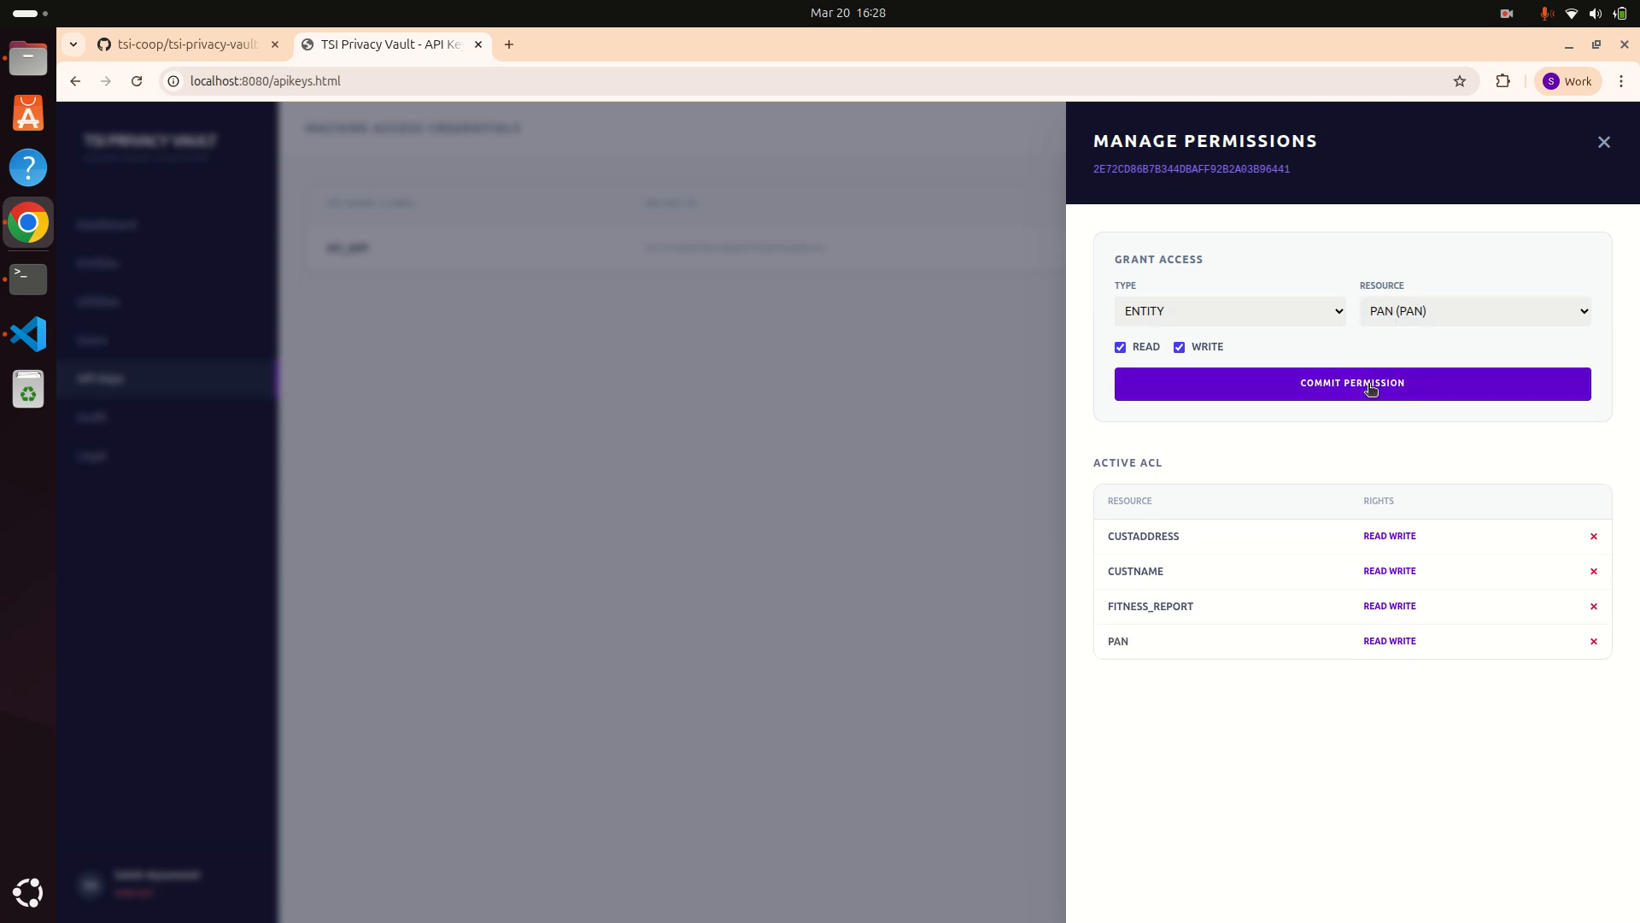
{"action": "left_click", "coordinate": [1412, 318]}
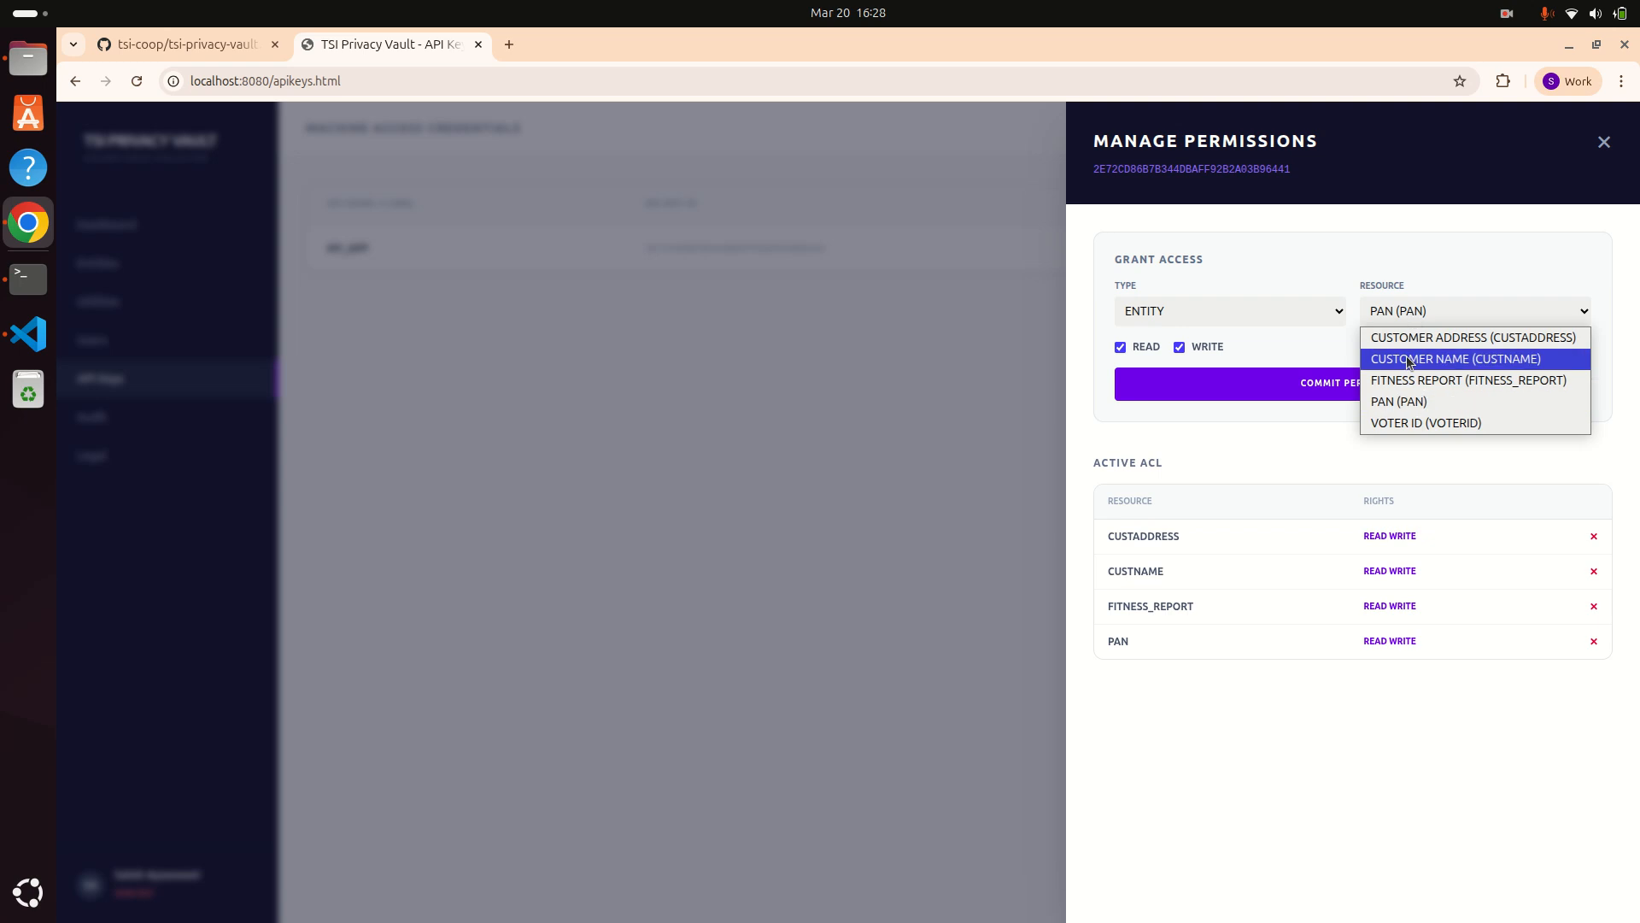
{"action": "left_click", "coordinate": [1396, 423]}
{"action": "left_click", "coordinate": [1386, 383]}
{"action": "left_click", "coordinate": [1155, 320]}
{"action": "left_click", "coordinate": [1150, 357]}
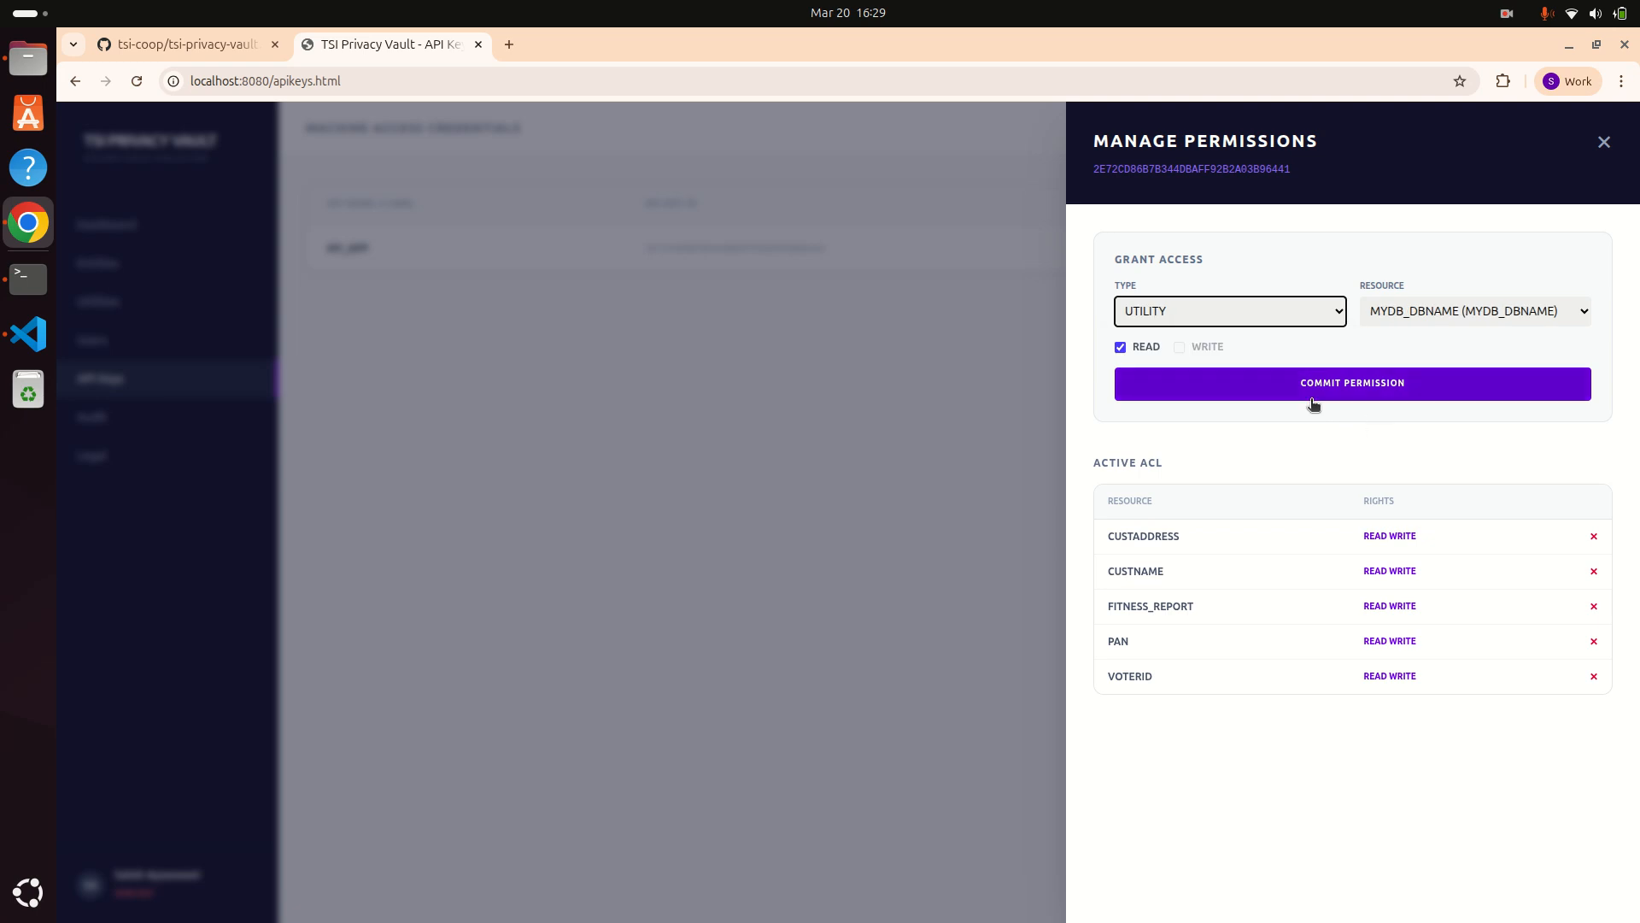
Step: Commit Read on utilities MYDB_DBNAME, MYDB_PASS and MYDB_URL, then close Manage Permissions
{"action": "left_click", "coordinate": [1371, 385]}
{"action": "left_click", "coordinate": [1407, 313]}
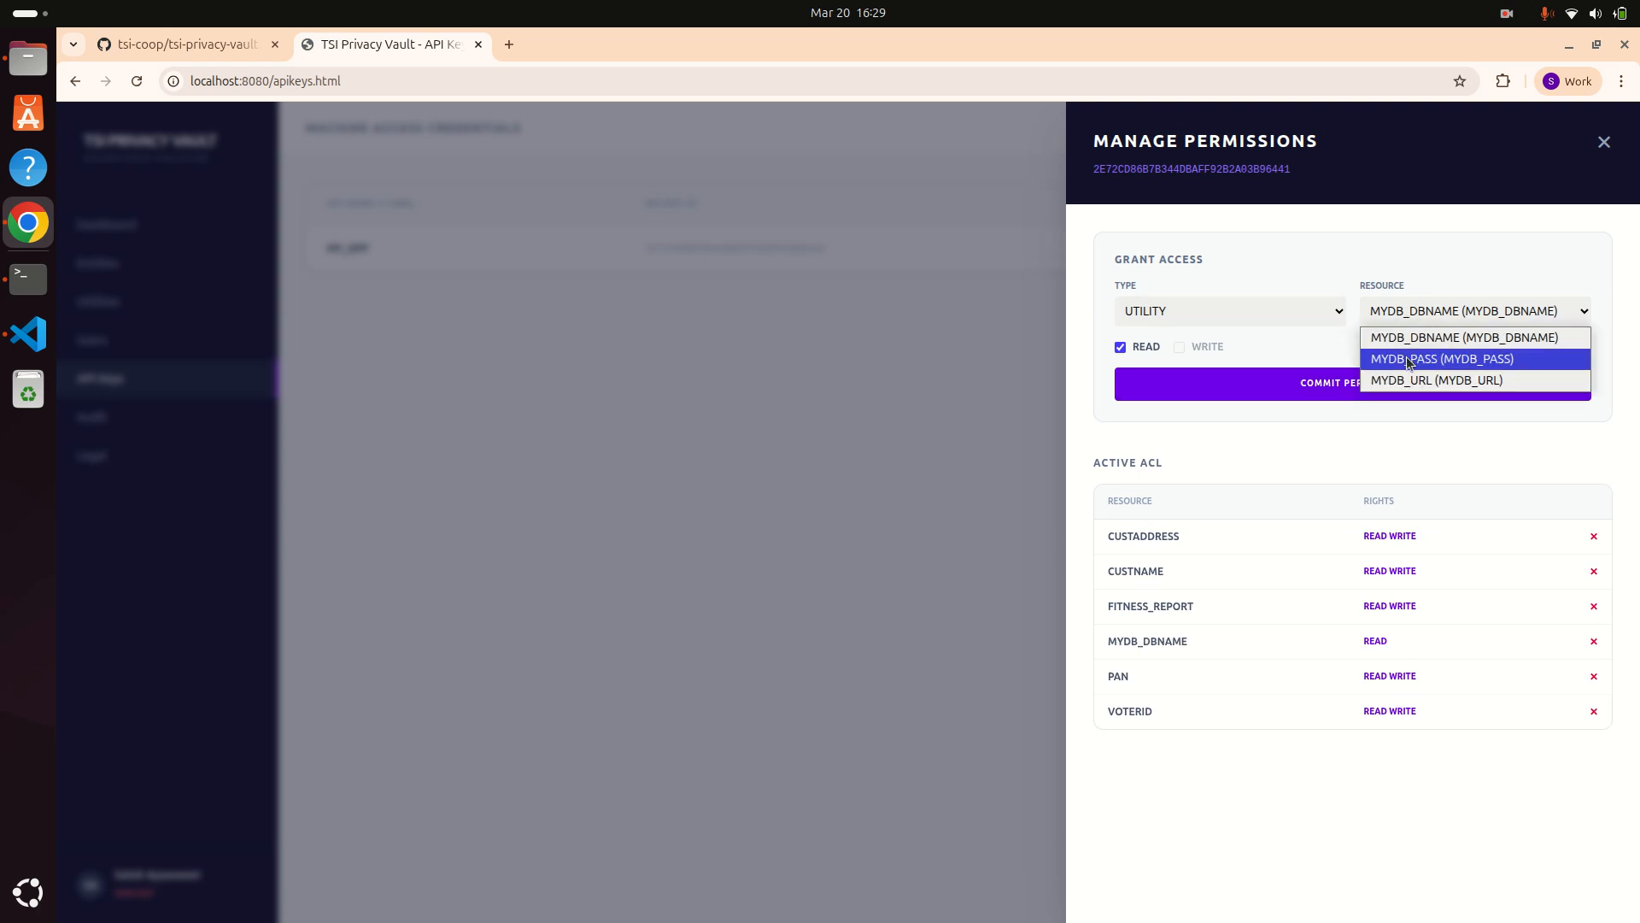
{"action": "left_click", "coordinate": [1410, 355]}
{"action": "left_click", "coordinate": [1382, 384]}
{"action": "left_click", "coordinate": [1418, 314]}
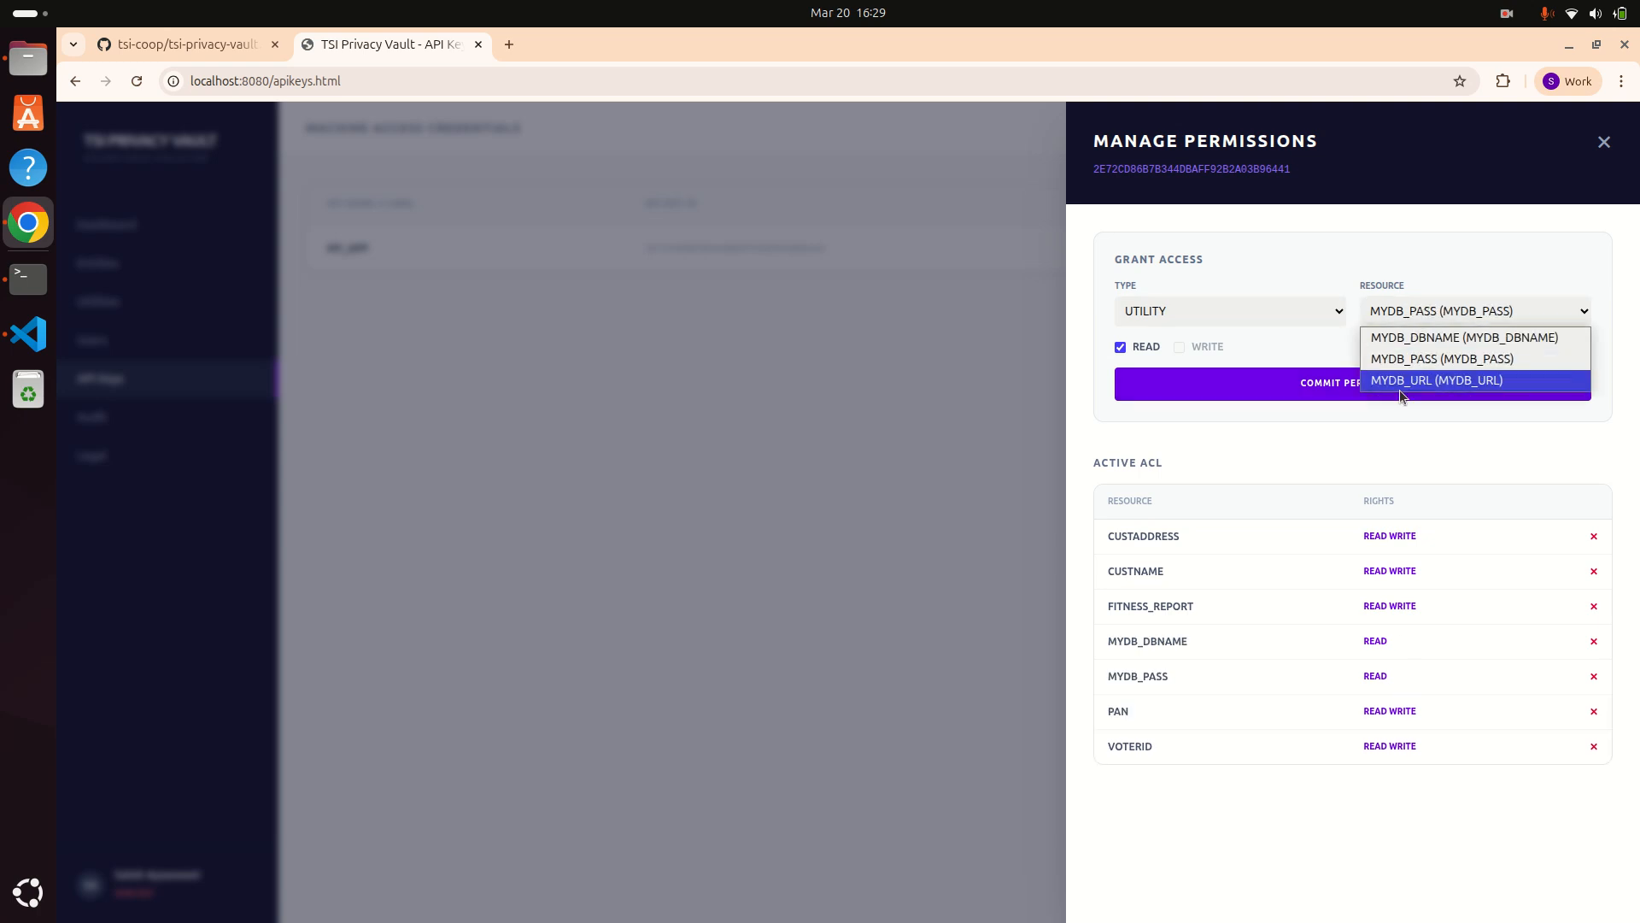
{"action": "left_click", "coordinate": [1399, 382]}
{"action": "left_click", "coordinate": [1347, 390]}
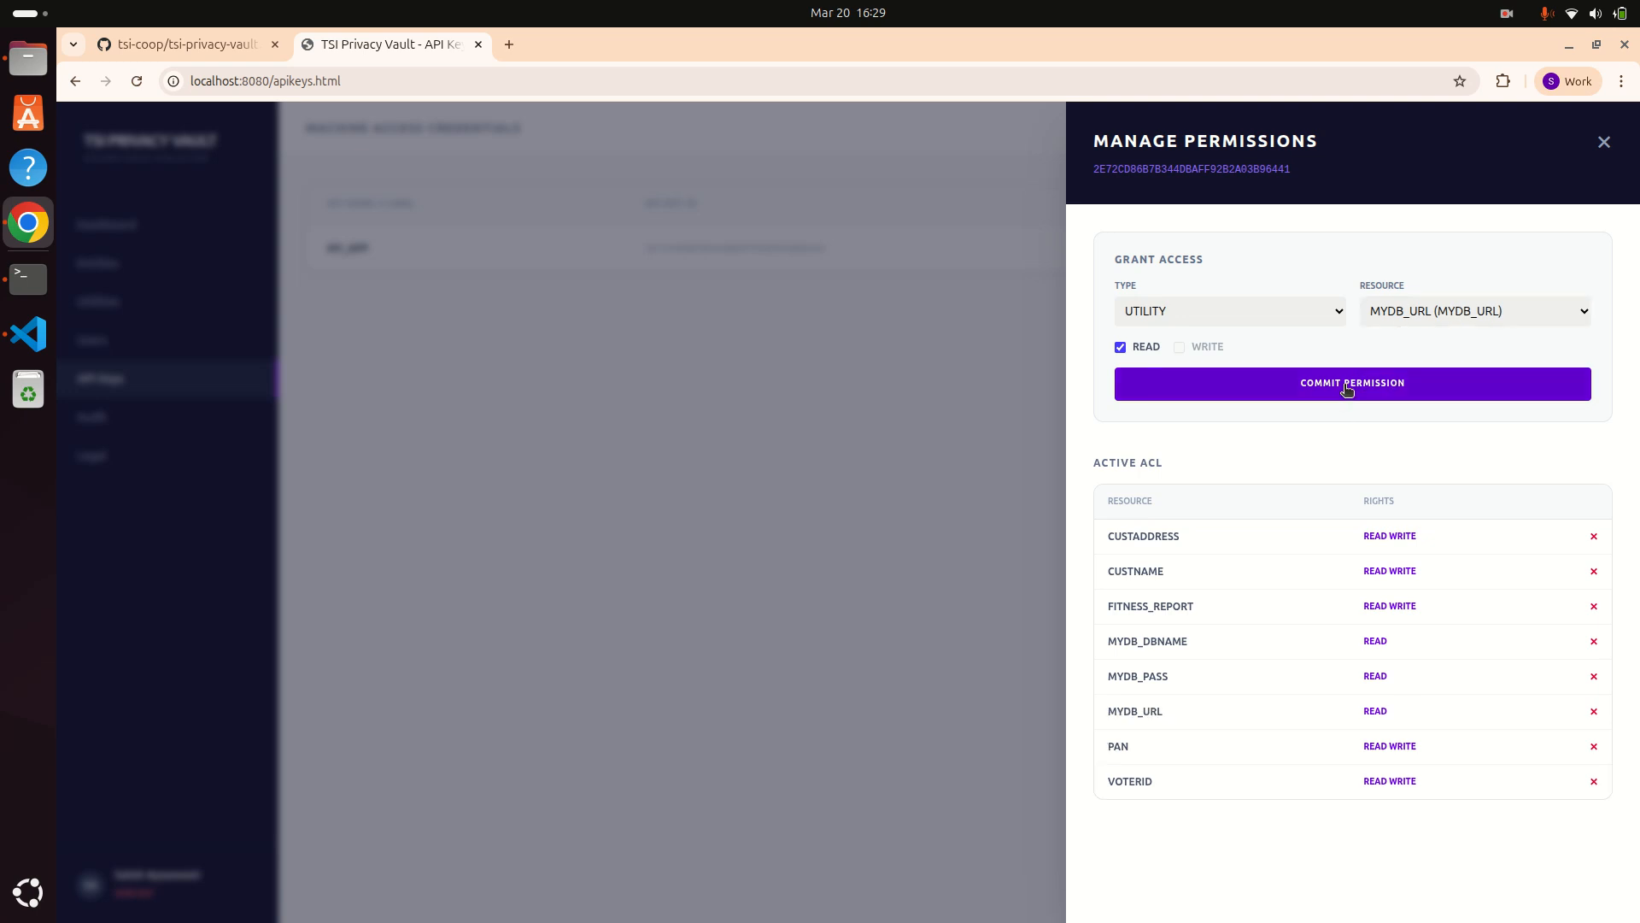
{"action": "left_click", "coordinate": [1604, 143]}
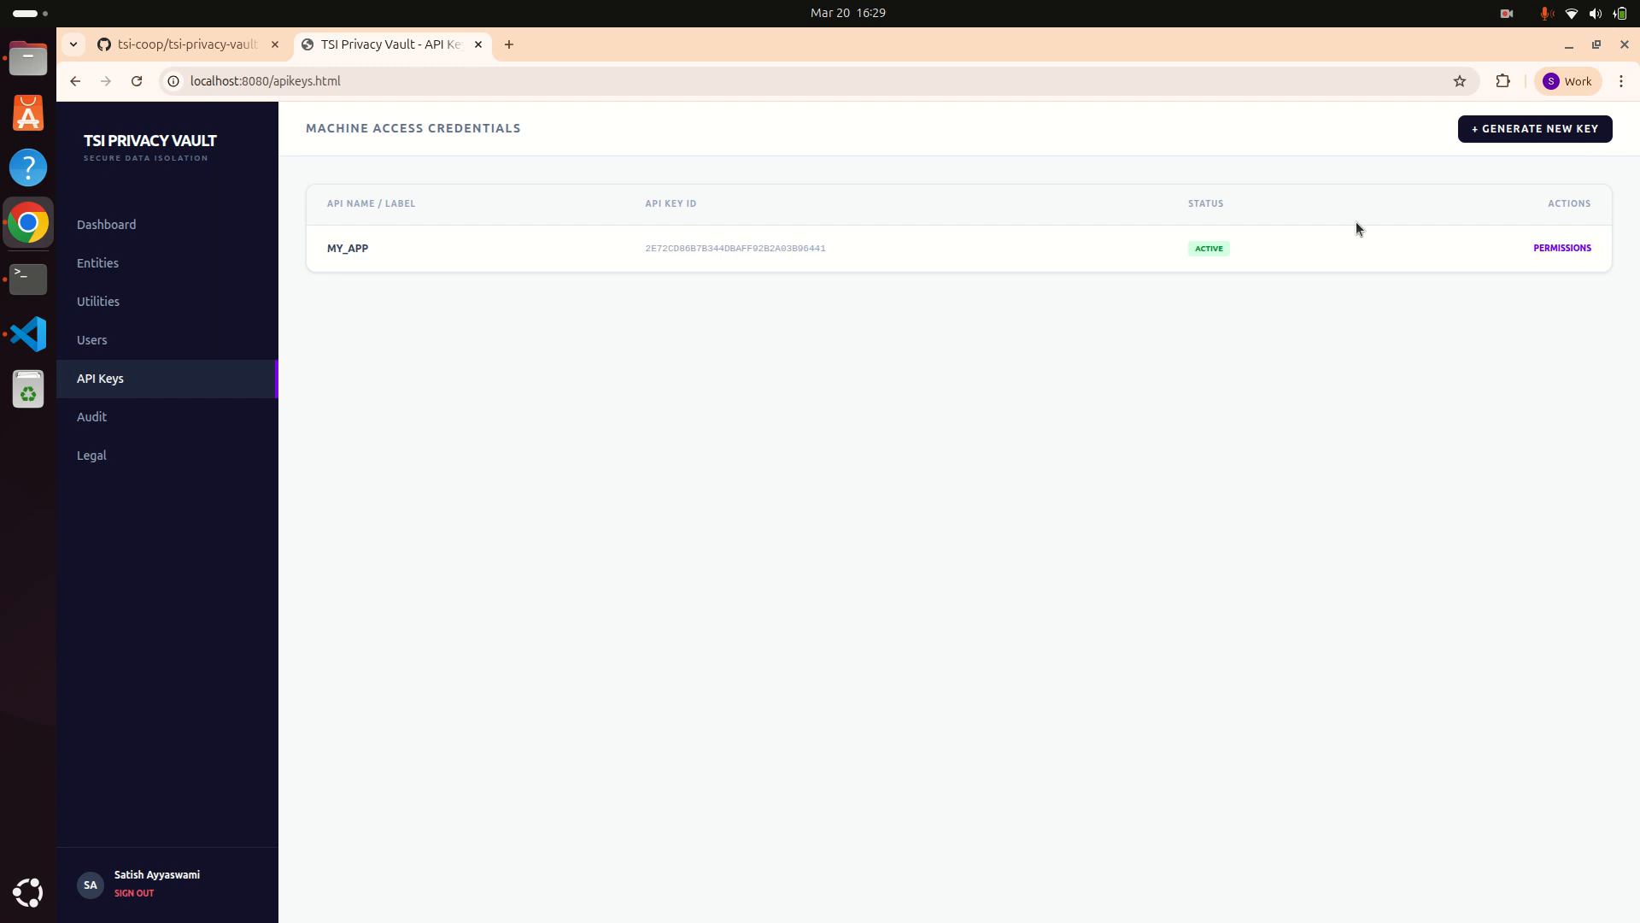